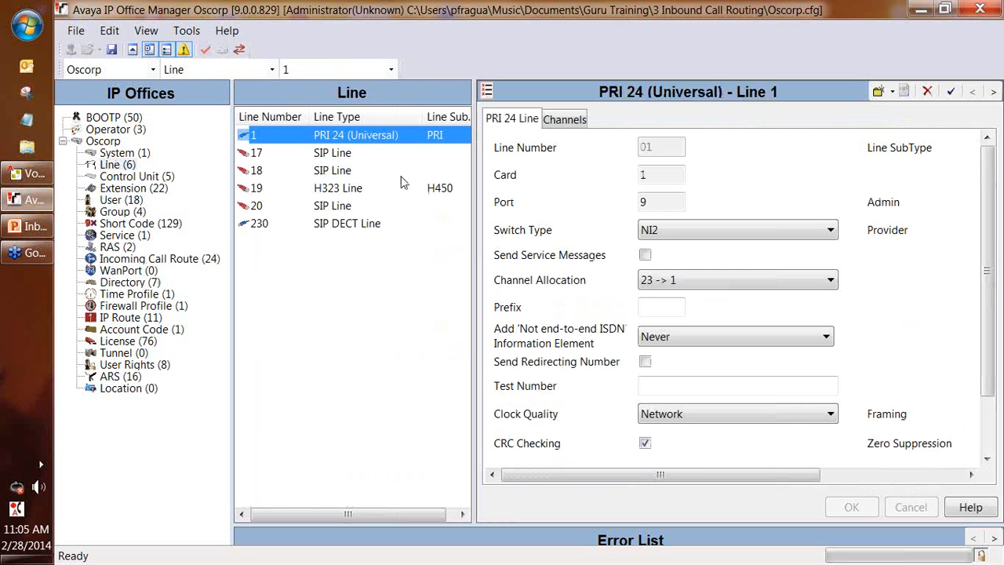
Step: Compare the settings of the PRI 24 (Universal) line 1 with those of SIP line 17
left_click(359, 154)
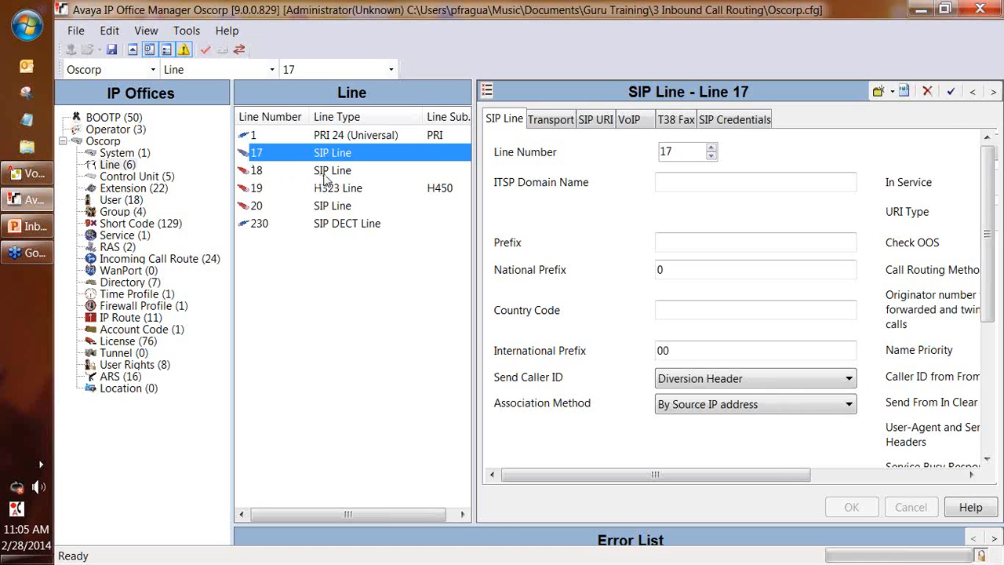
left_click(342, 141)
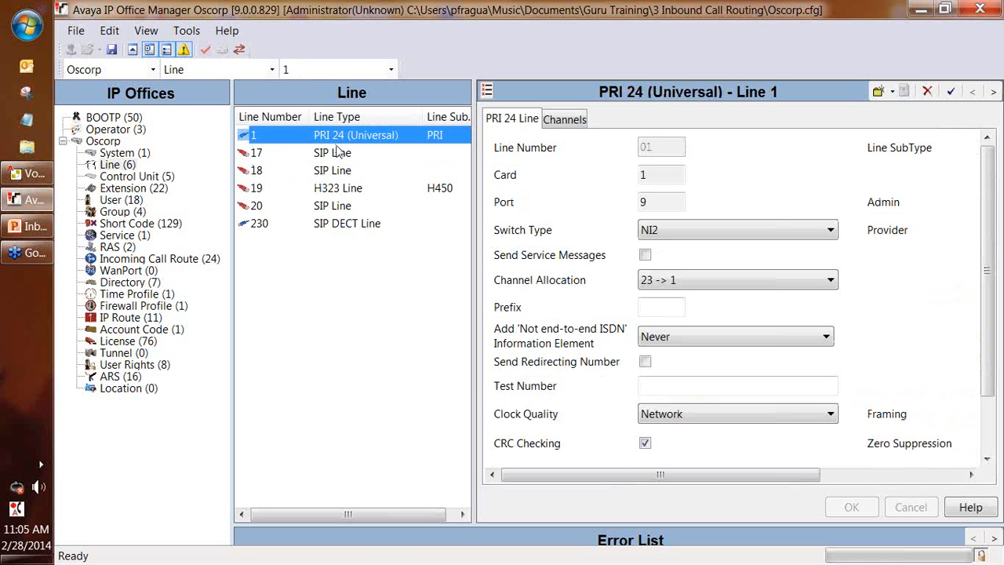
left_click(259, 158)
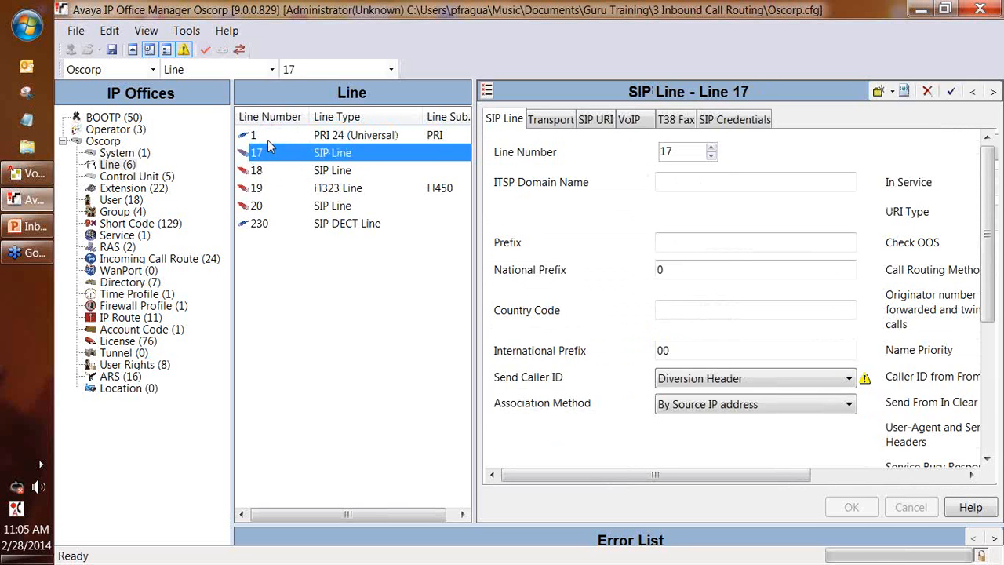
left_click(269, 136)
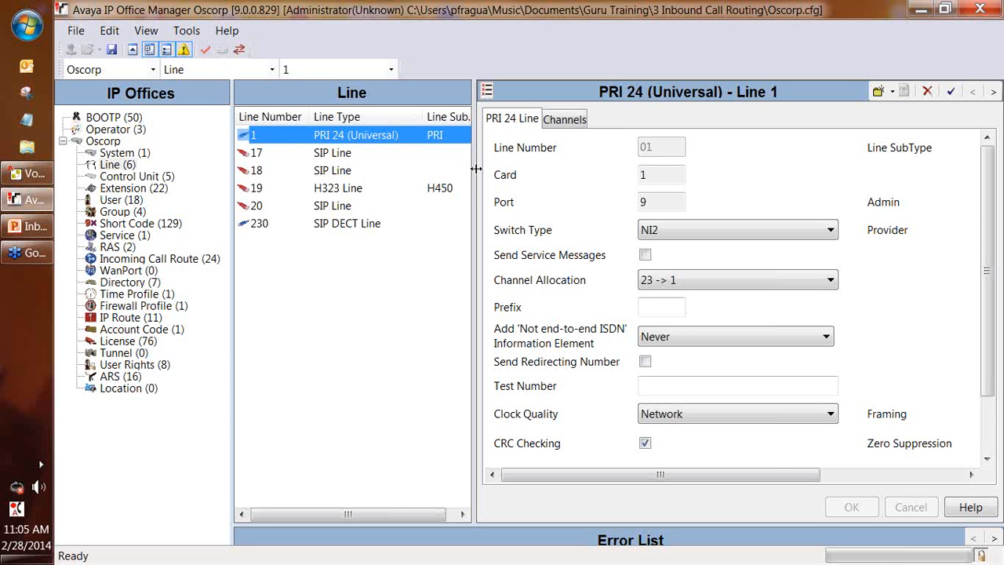
left_click_drag(476, 169, 467, 168)
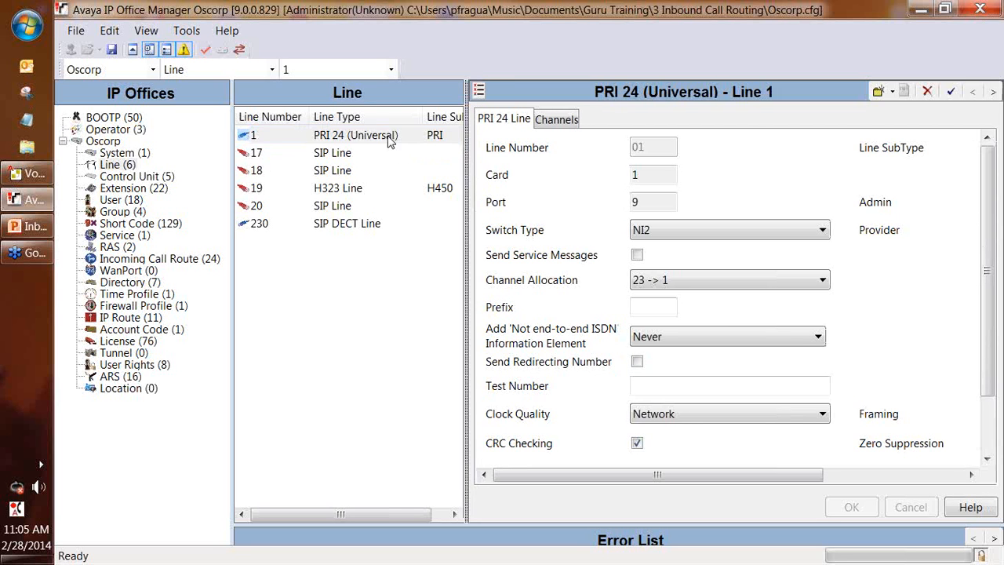
Step: Examine the channel list of PRI line 1 and the groups assigned to each channel
left_click(545, 124)
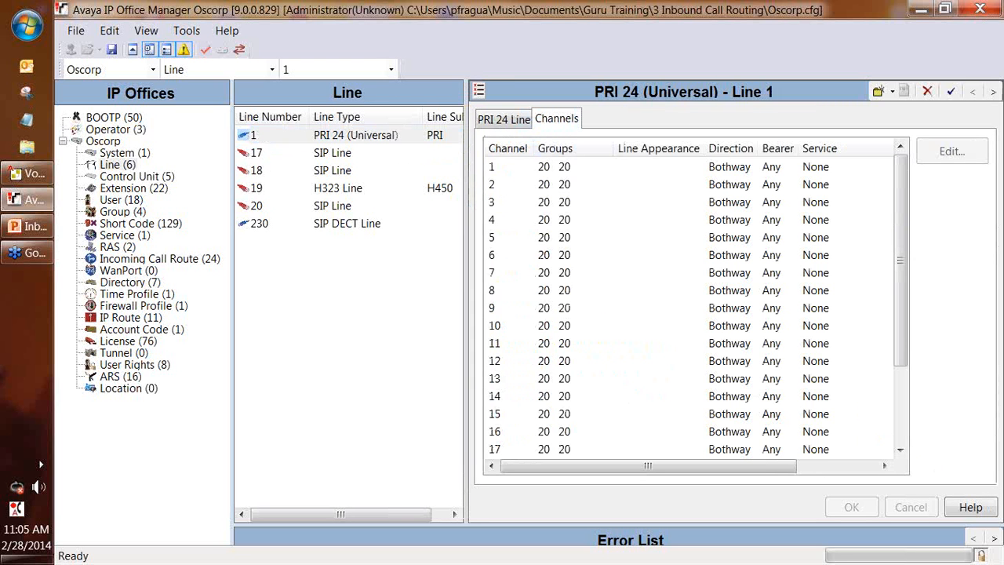
left_click(843, 165)
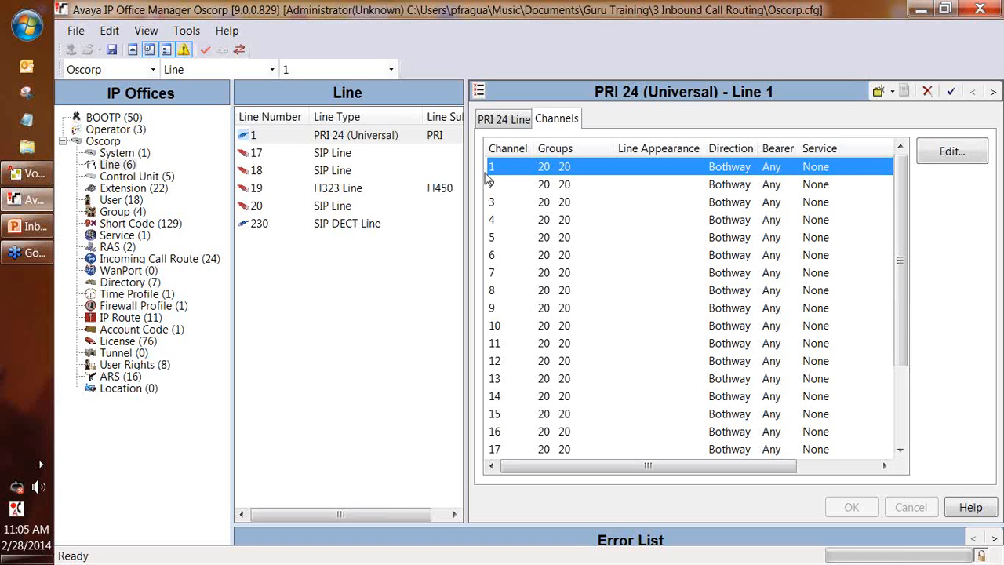
left_click(383, 138)
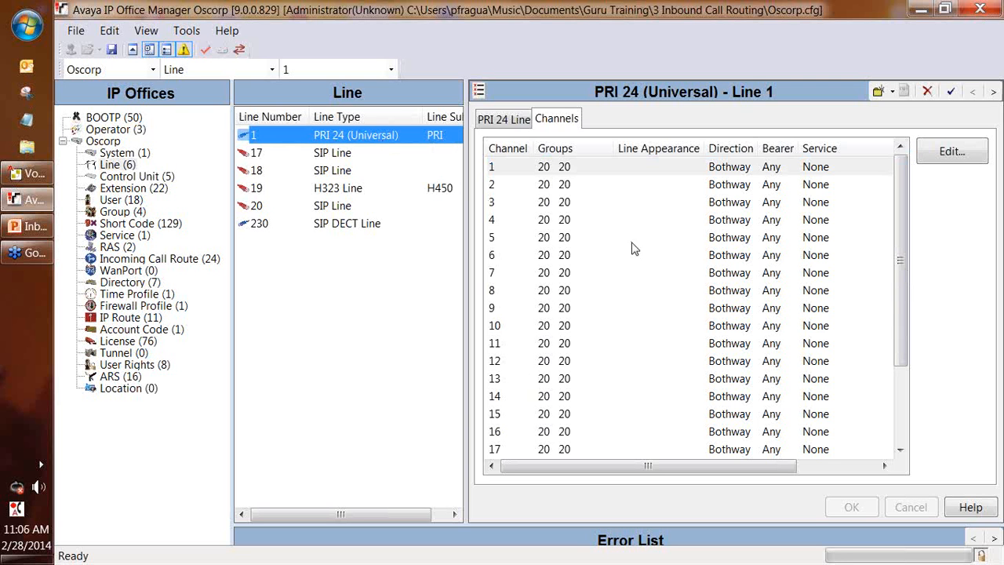
left_click(504, 120)
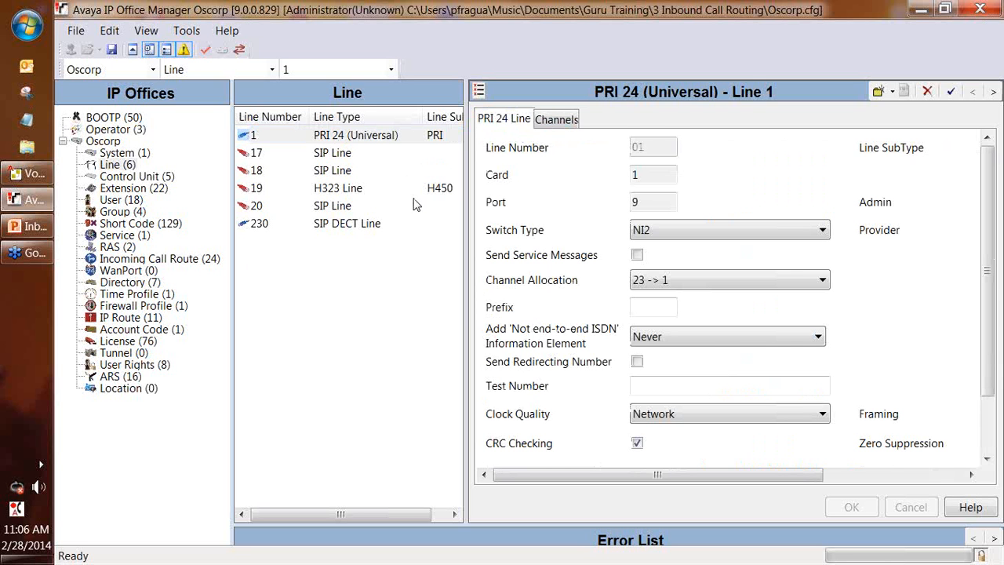
left_click(541, 124)
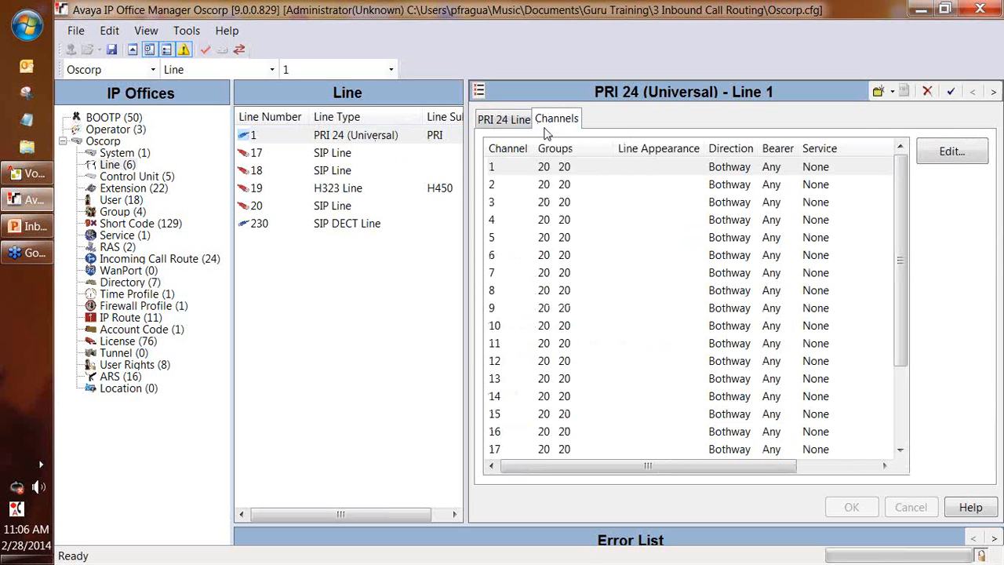
Step: Inspect the Incoming Group and Outgoing Group of channel 1 on the PRI line, and leave the record without saving
double_click(564, 167)
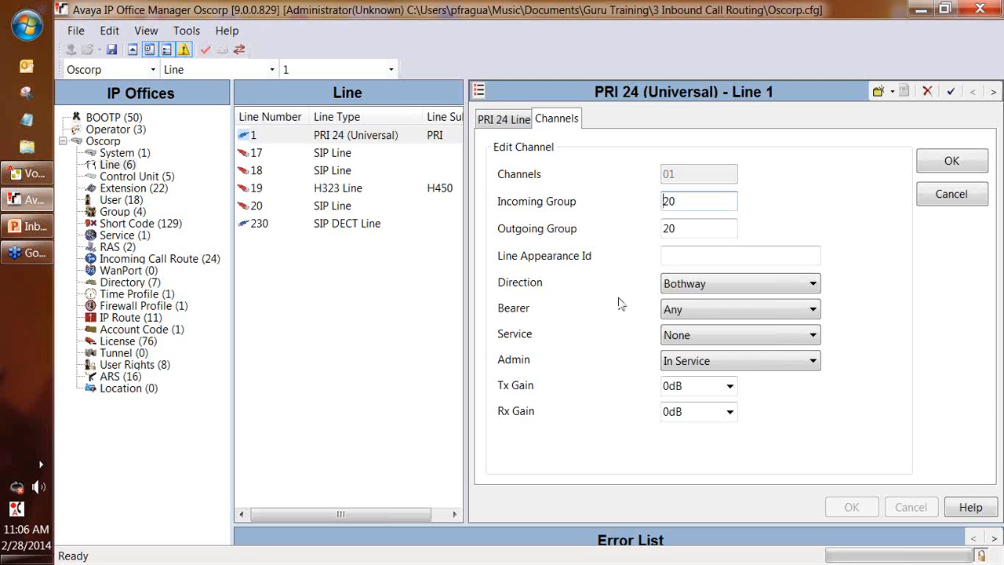
double_click(672, 201)
double_click(677, 228)
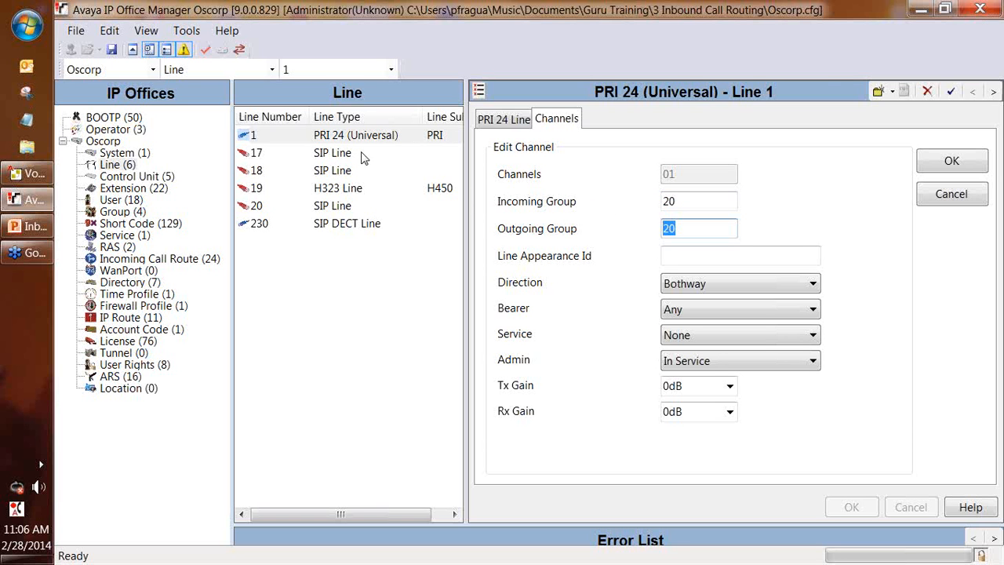
left_click(687, 202)
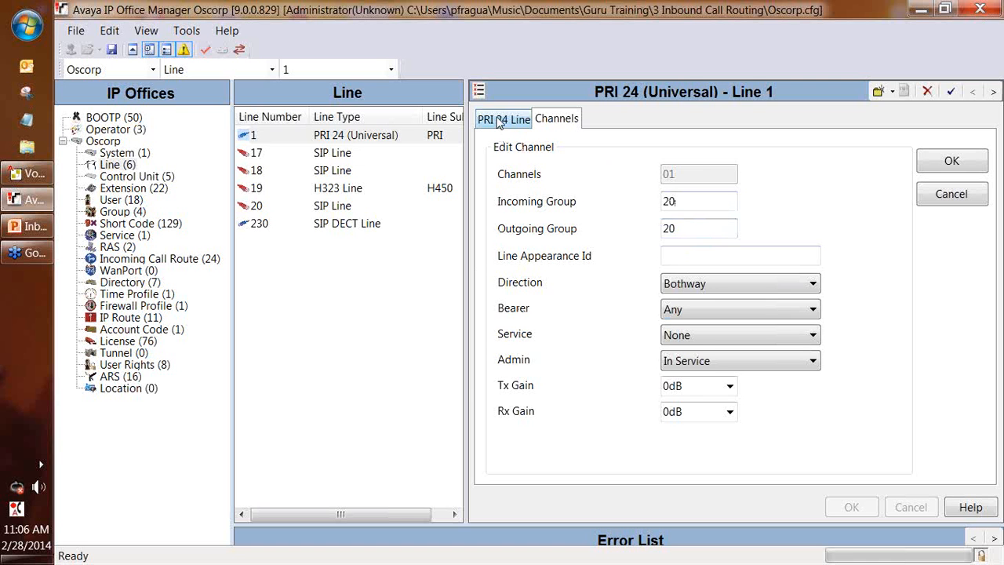
left_click(410, 379)
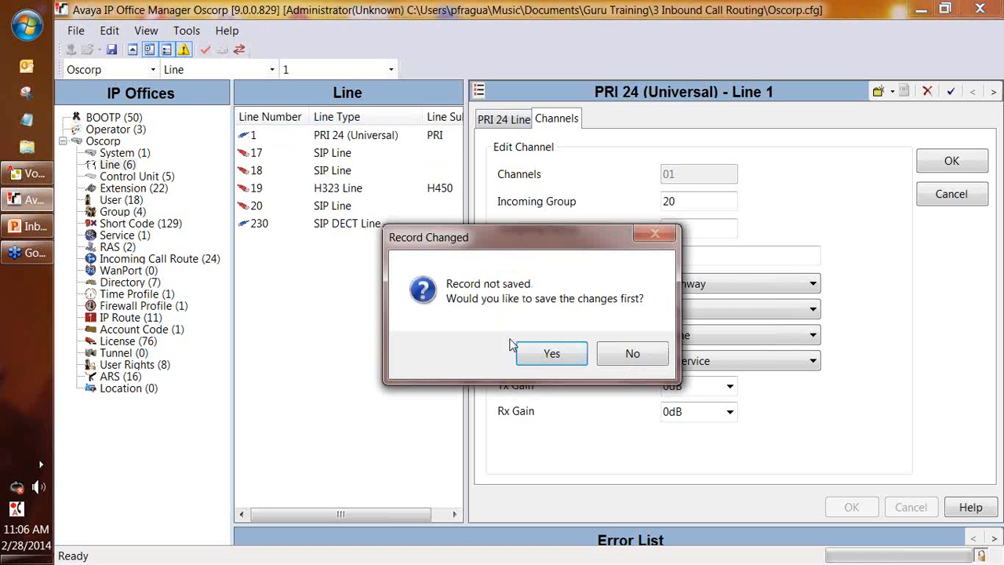
left_click(625, 355)
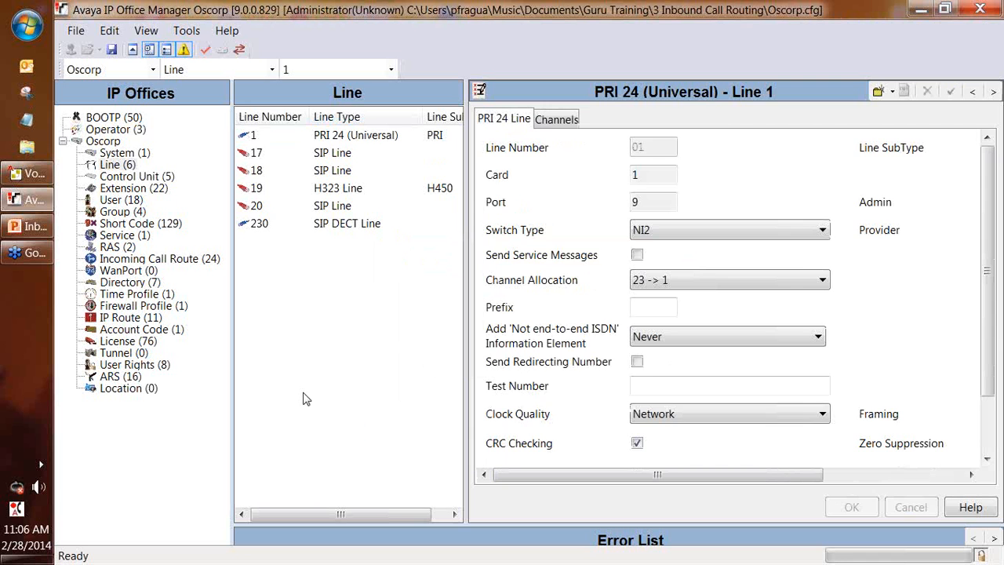
Step: Compare the line group of the incoming call route to destination 2003 with the SIP URI channel groups of SIP line 17
left_click(196, 259)
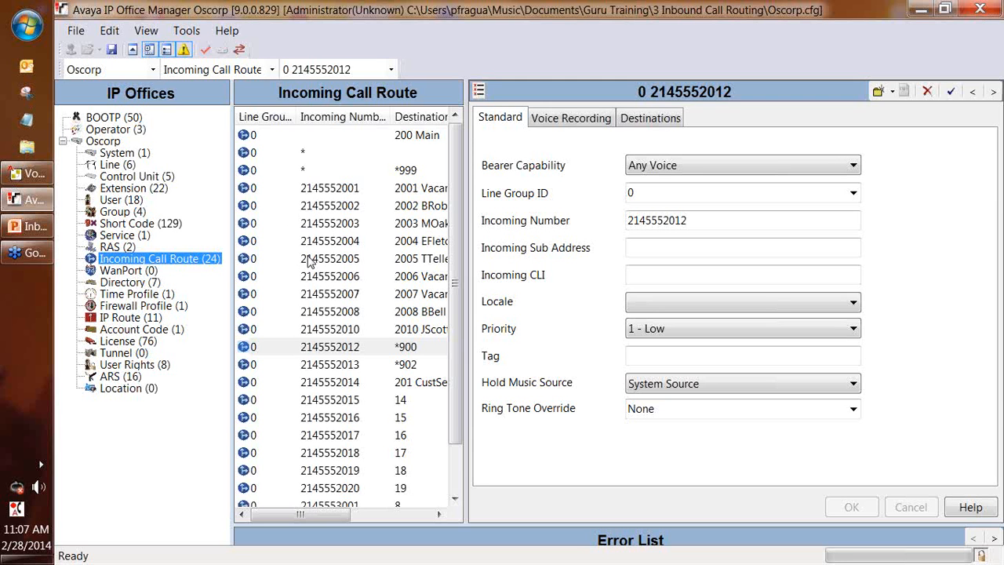
left_click(259, 227)
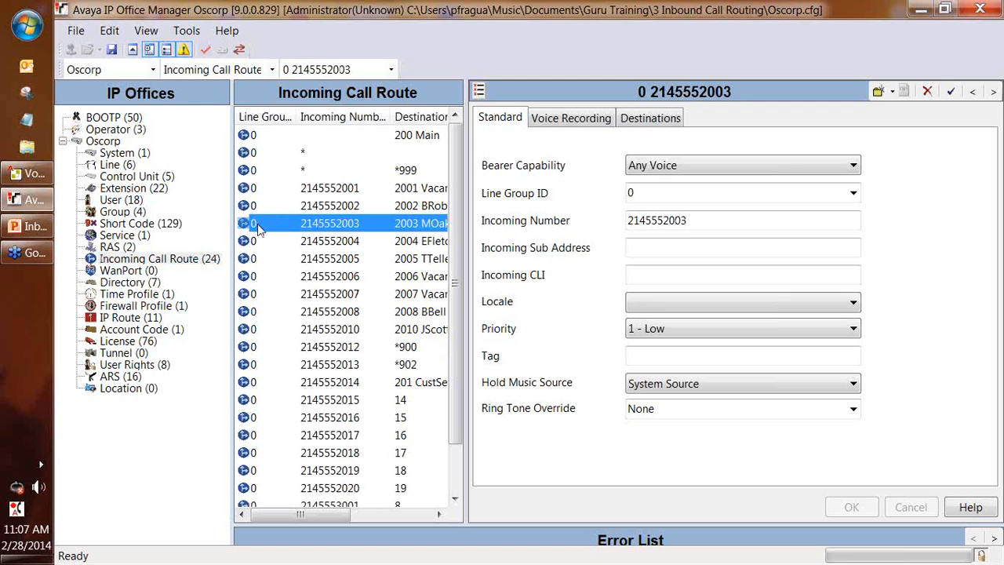
left_click(119, 168)
left_click(316, 152)
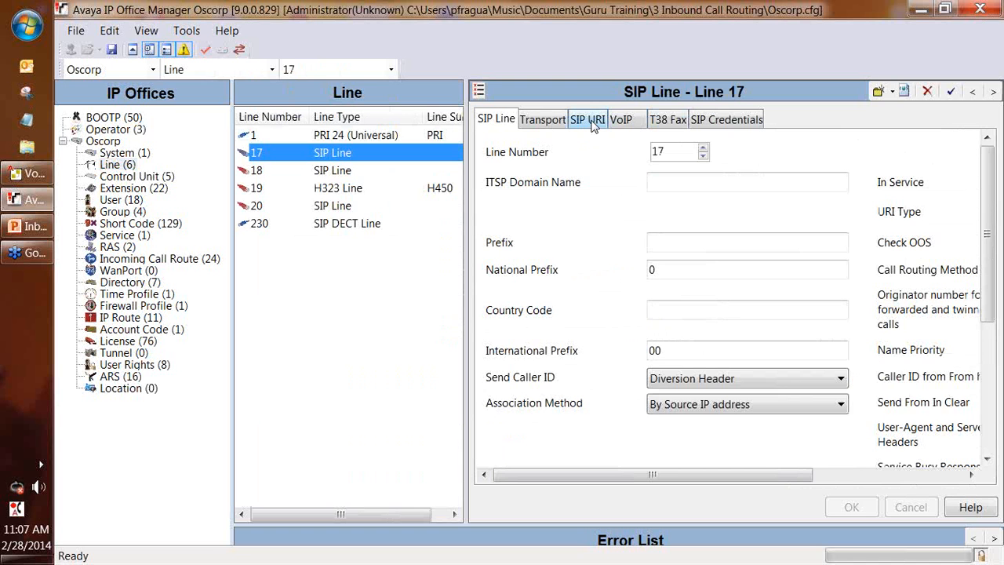
left_click(544, 124)
left_click(584, 123)
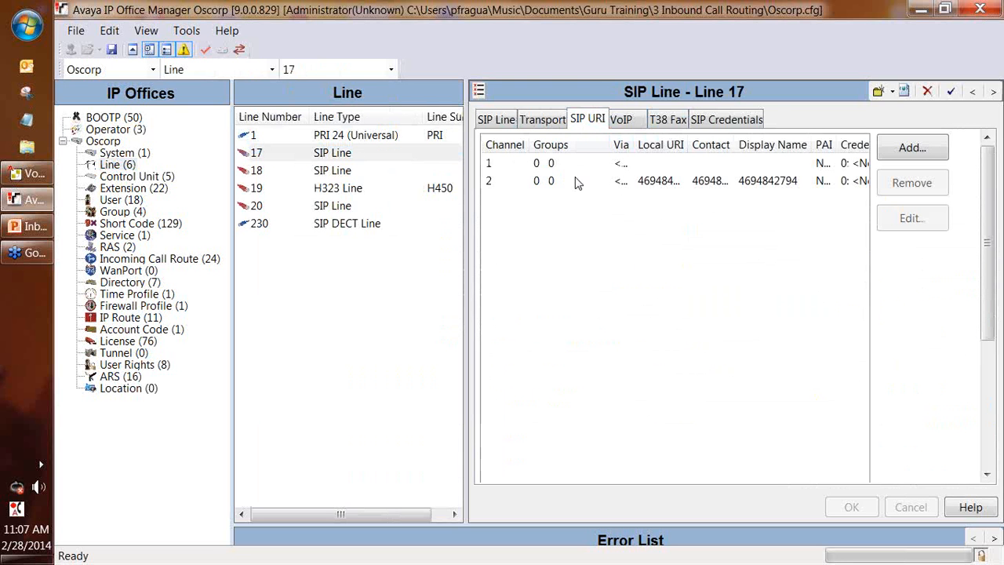
left_click(531, 164)
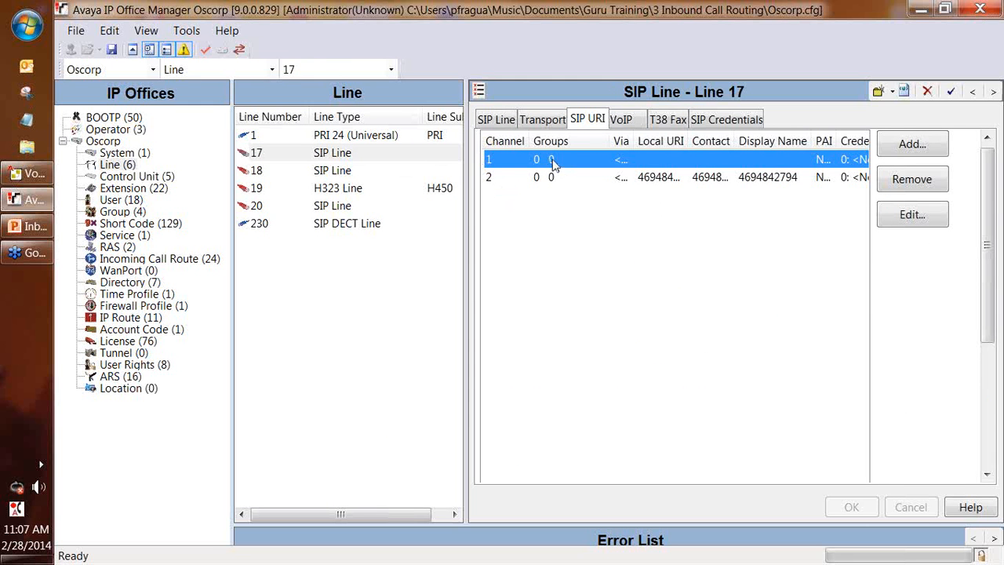
Step: Check the line groups of the incoming call routes to 2003, 2002 and 2001 against the SIP URI groups of line 17
left_click(196, 259)
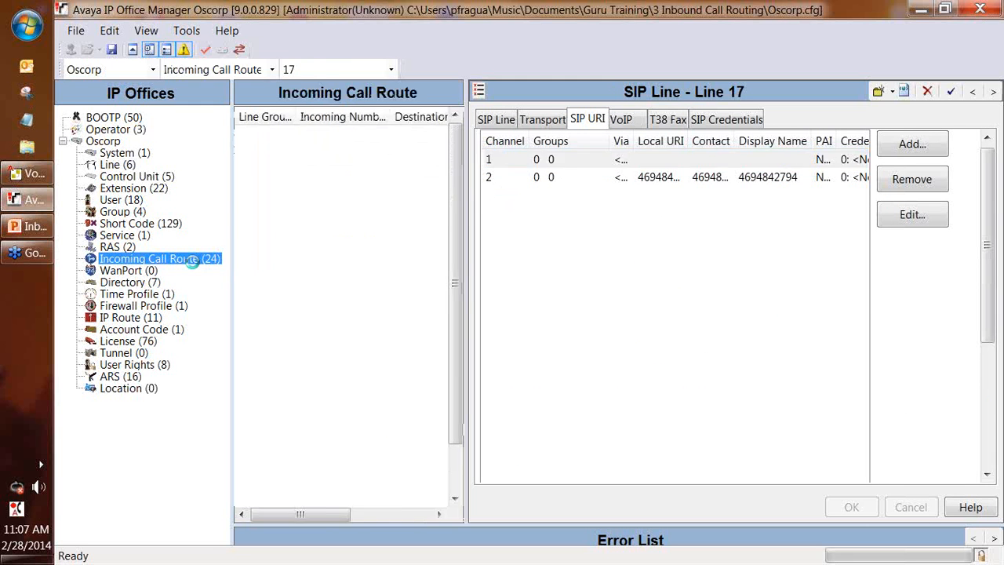
left_click(306, 223)
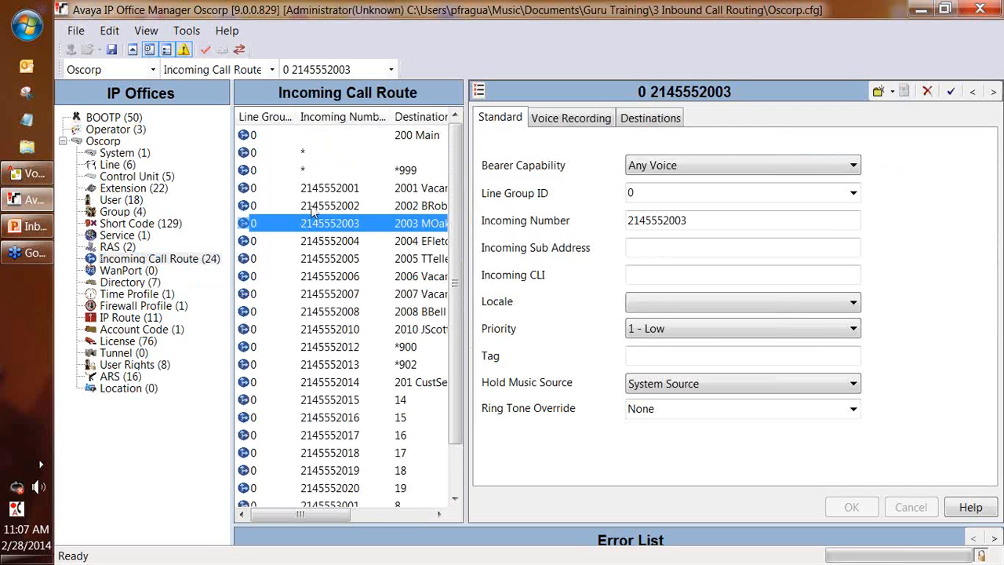
left_click(316, 207)
left_click(324, 189)
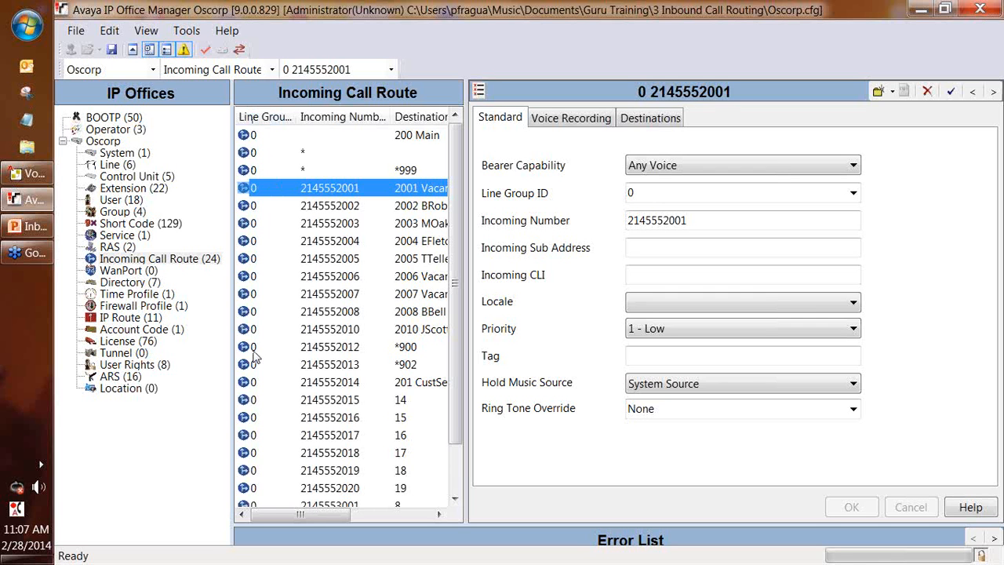
left_click(118, 165)
left_click(258, 153)
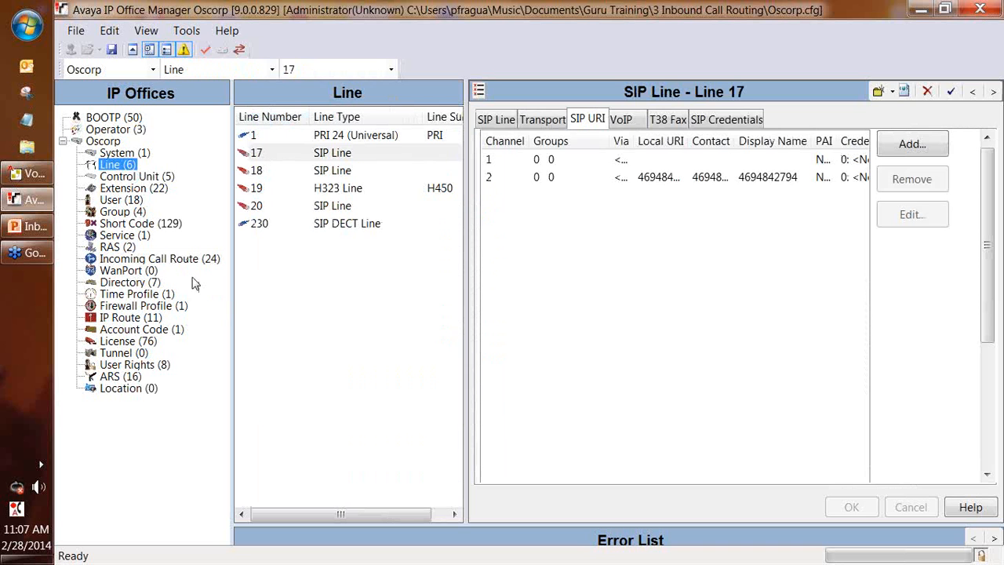
Step: Examine the Incoming Number and the default destination of the incoming call route to 2001 Vacant2001
left_click(157, 259)
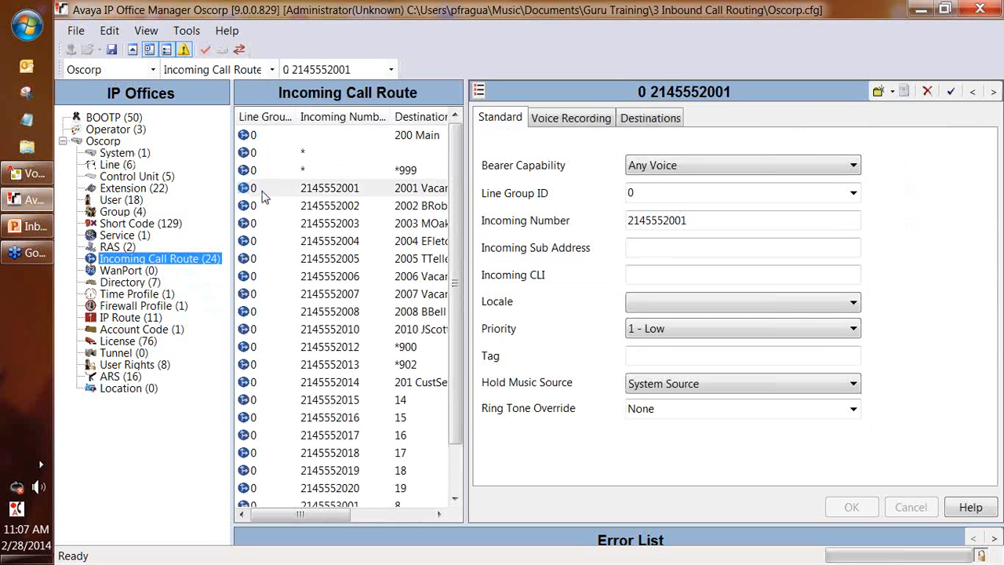
left_click(342, 192)
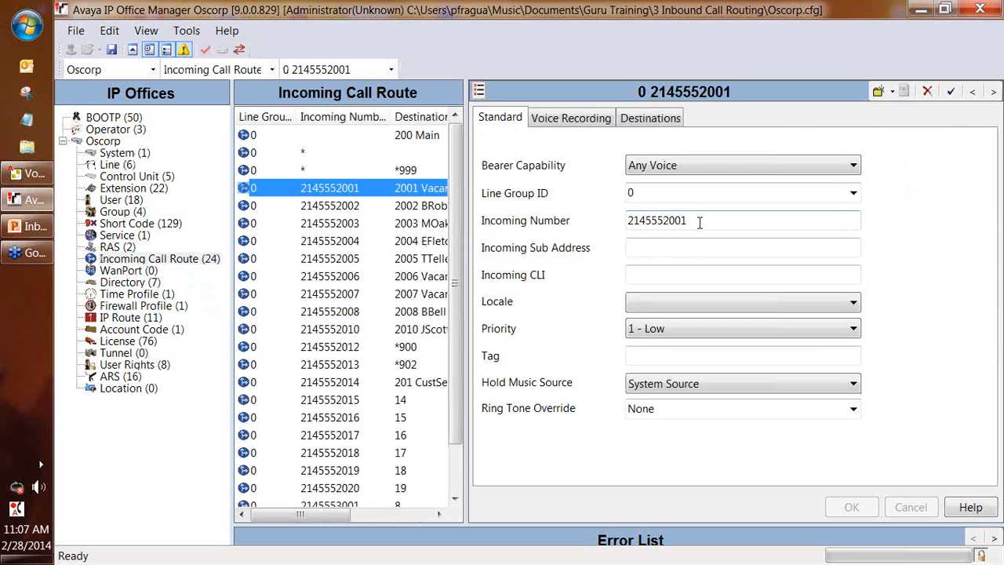
left_click_drag(698, 221, 571, 219)
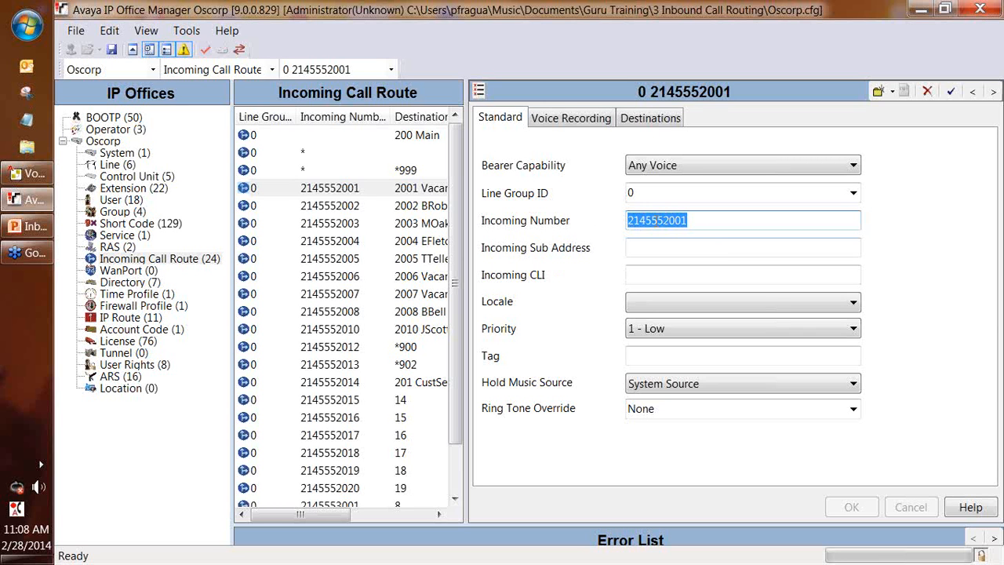
left_click(657, 220)
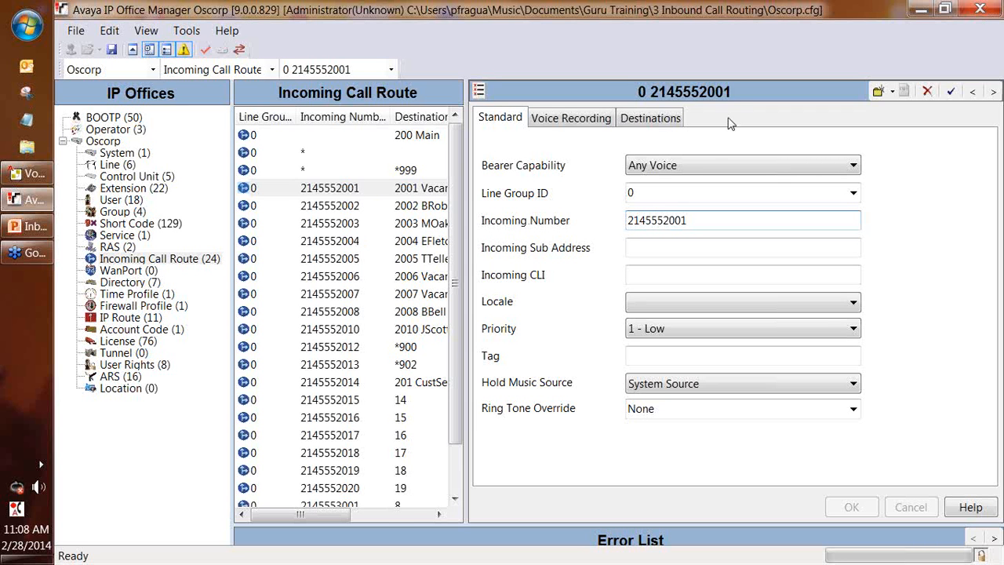
left_click(676, 122)
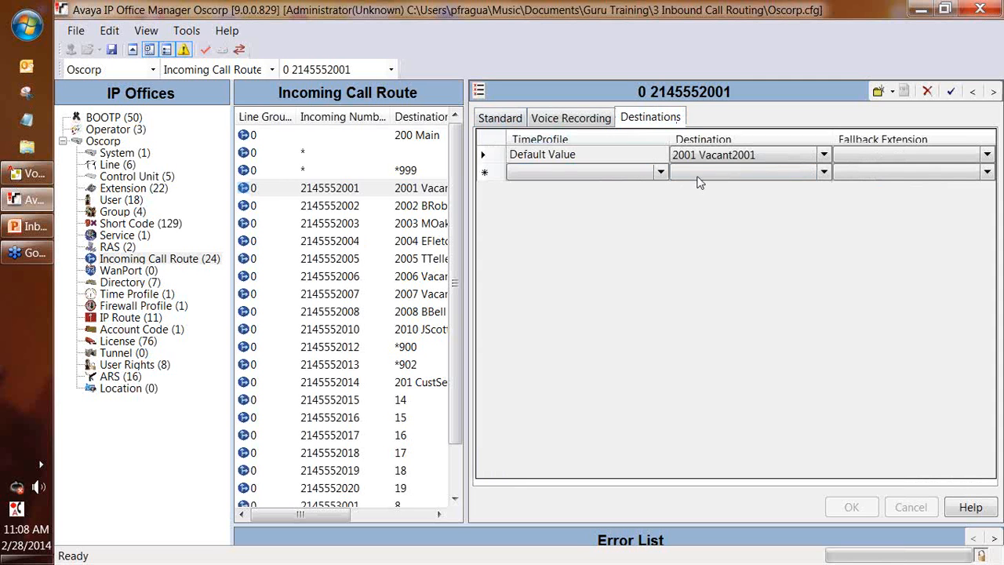
left_click(710, 156)
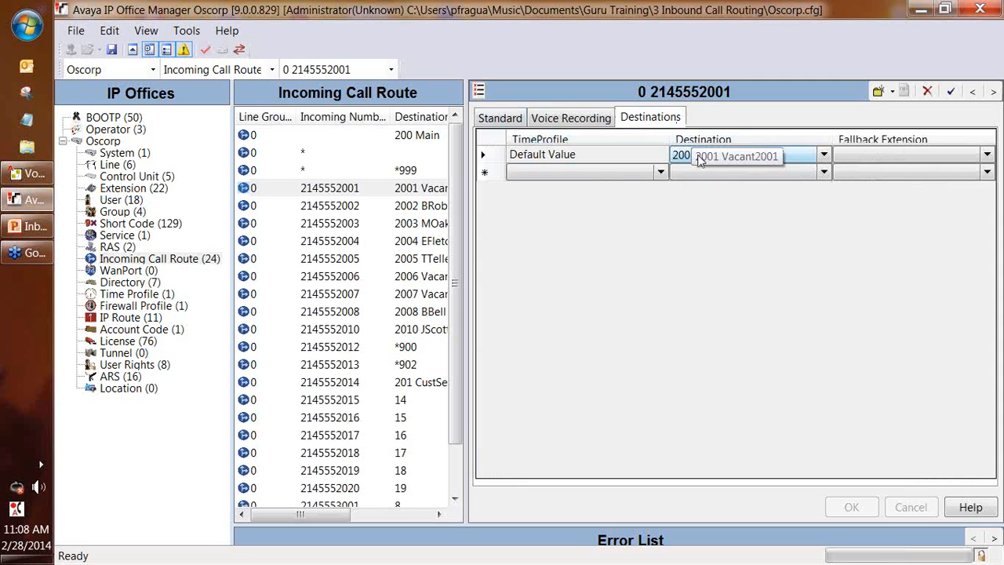
left_click(499, 118)
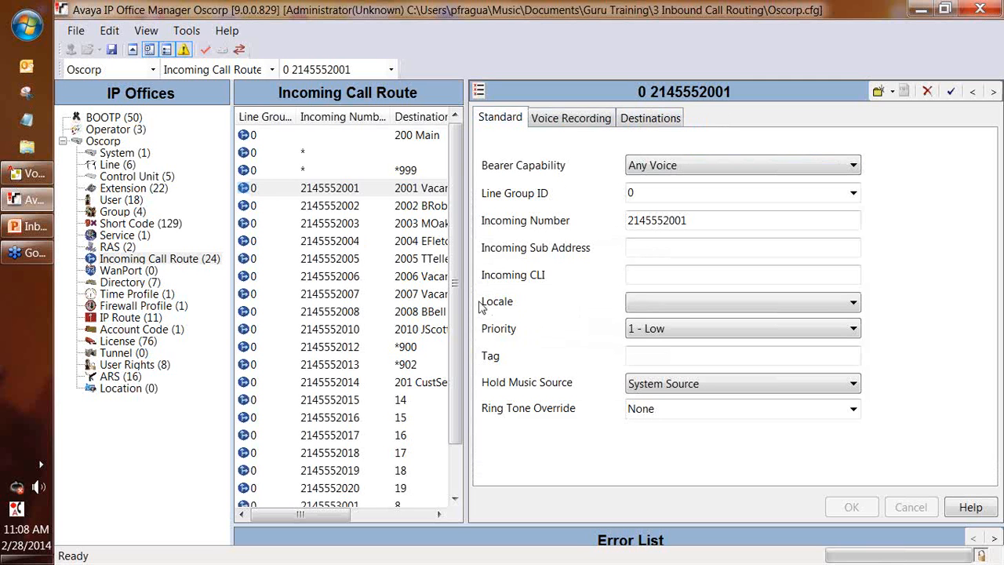
Step: Review the Bearer Capability options, Line Group ID and Incoming Number of the incoming call route to destination 2010
left_click(416, 329)
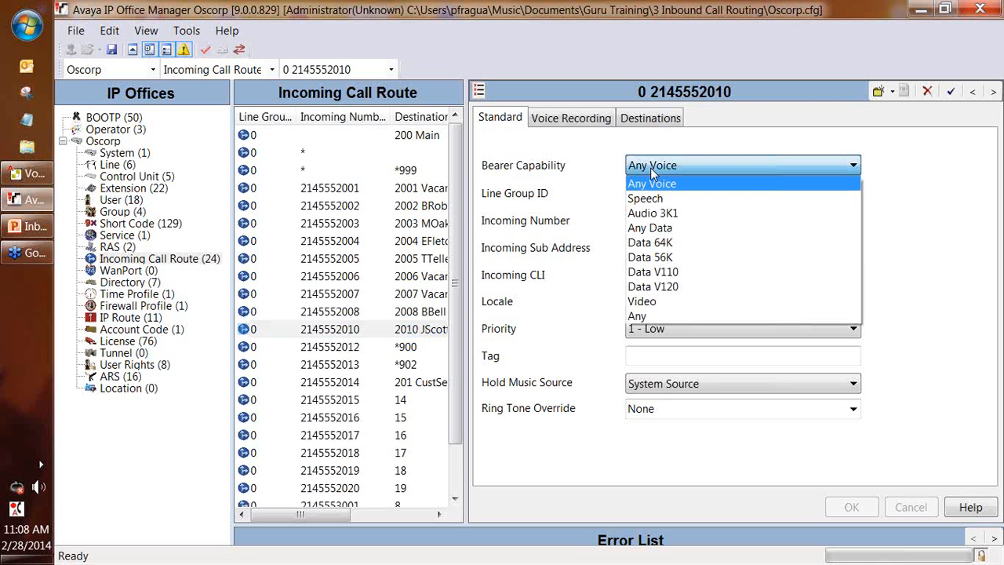
left_click(610, 165)
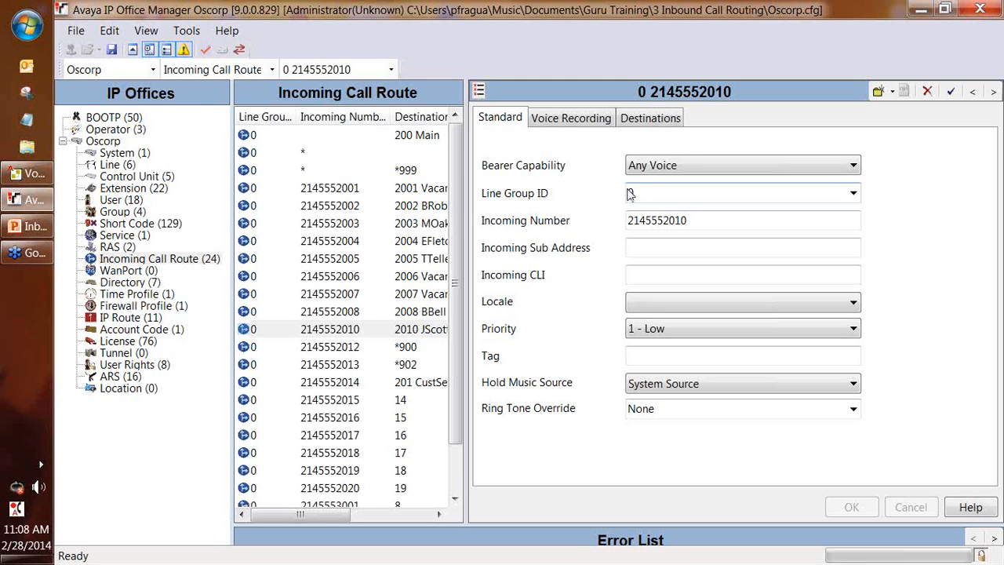
left_click(656, 220)
left_click_drag(729, 220, 590, 239)
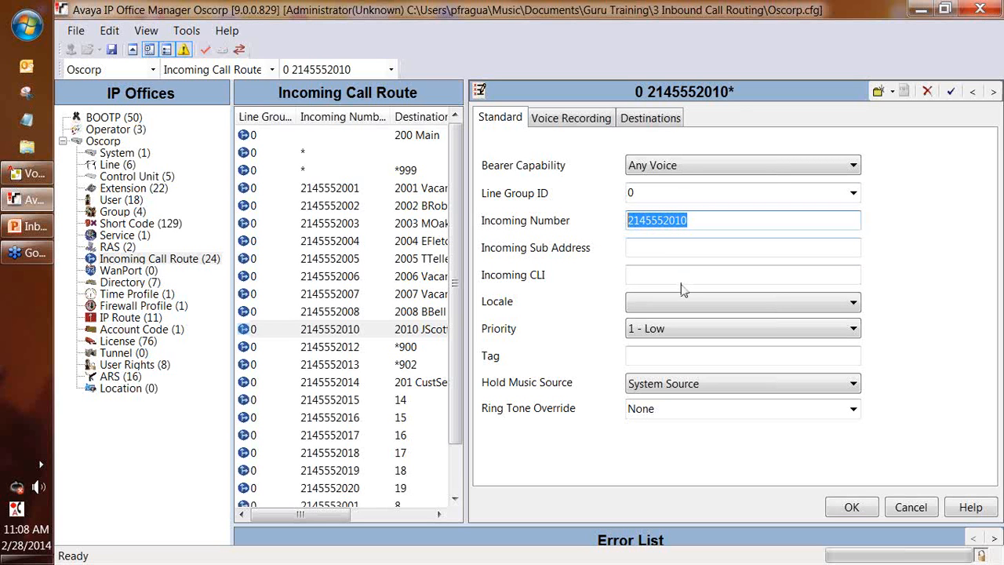
left_click(694, 227)
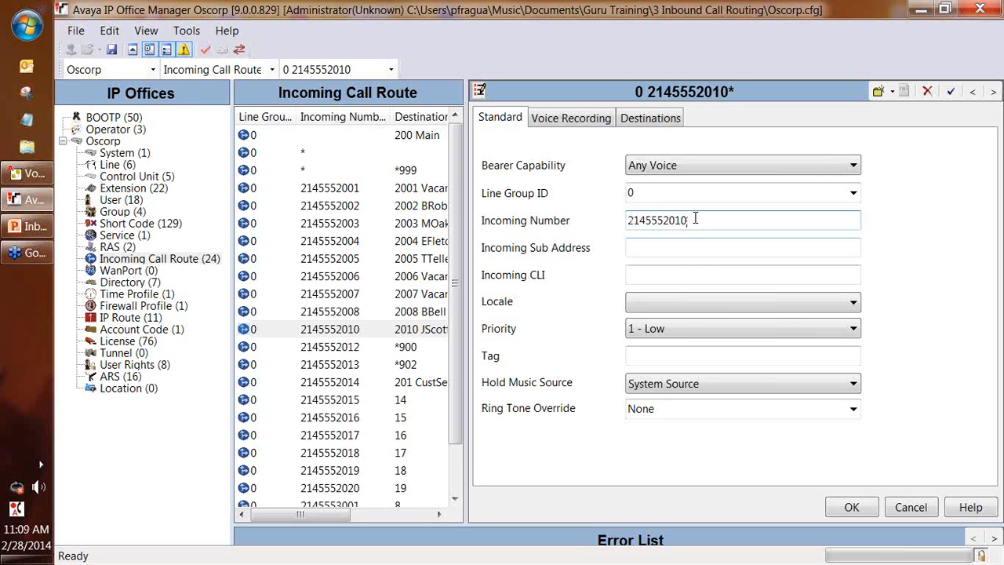
Step: Compare the Incoming Number of the route to 2010 with its default destination, and examine the Incoming Sub Address and Incoming CLI settings
left_click_drag(695, 220, 664, 213)
left_click(657, 122)
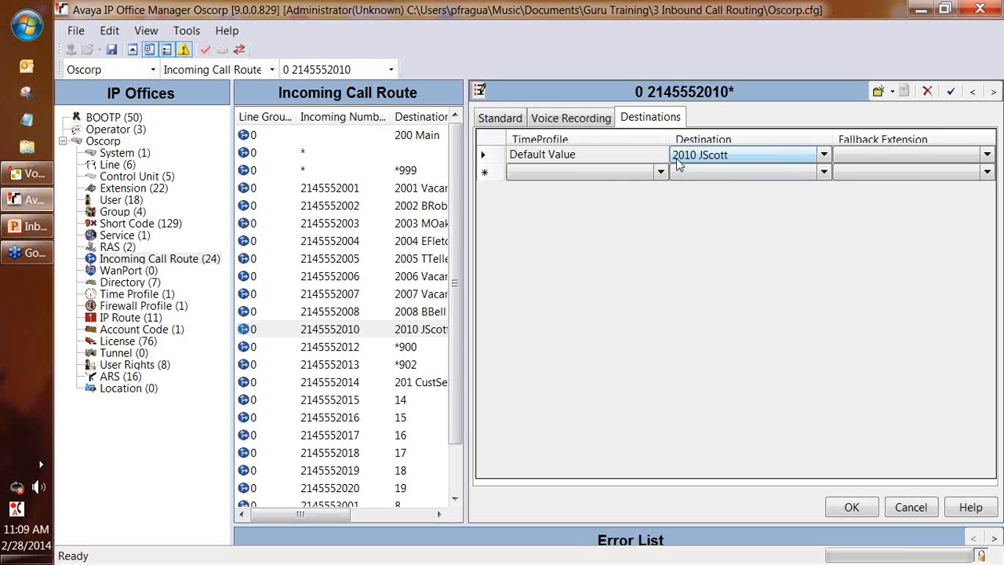
left_click(513, 119)
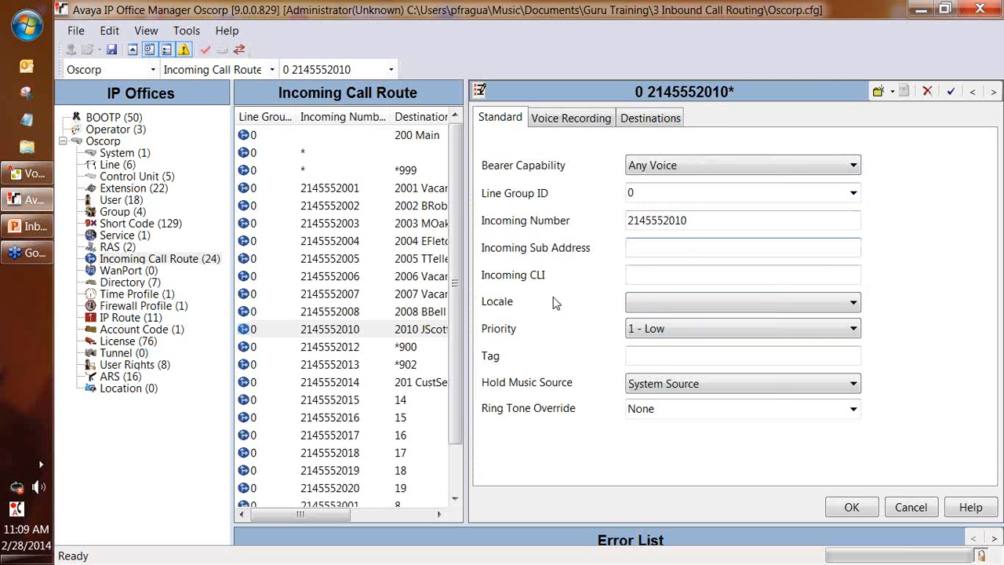
left_click(632, 249)
left_click(652, 276)
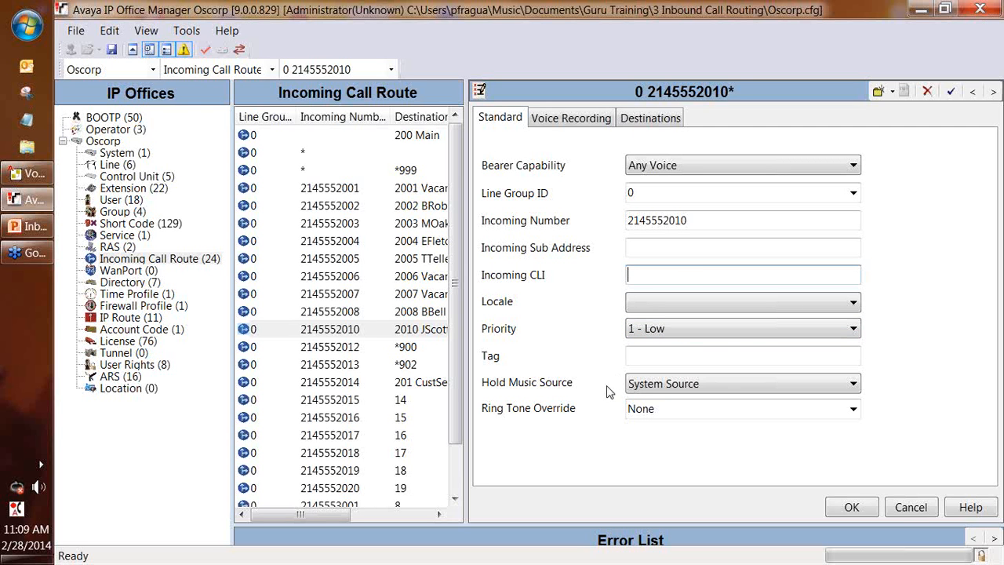
Step: Examine the Tag, Hold Music Source and Ring Tone Override options of the incoming call route to 2010, leaving the Tag empty
left_click(636, 357)
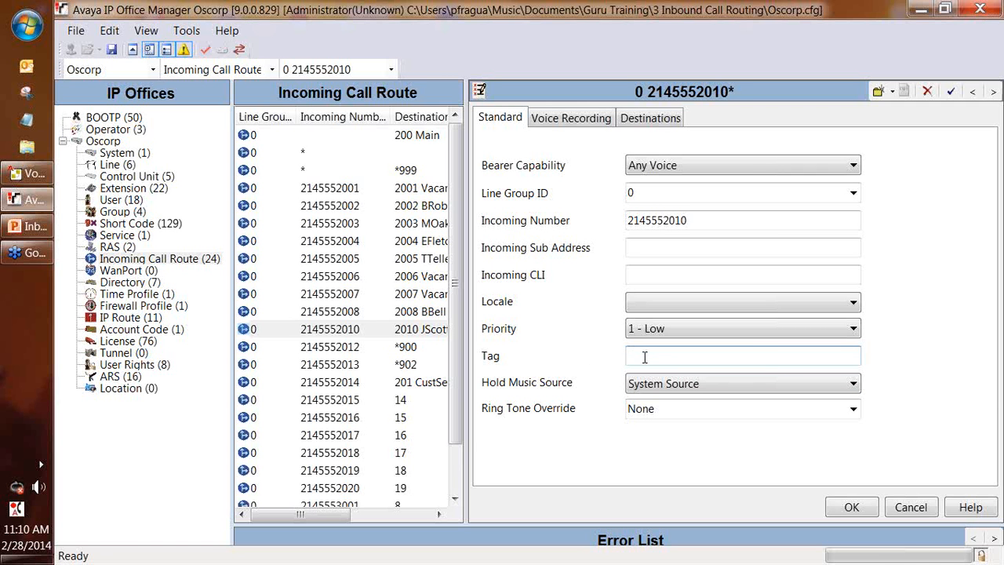
type("A")
key("BackSpace")
left_click(655, 383)
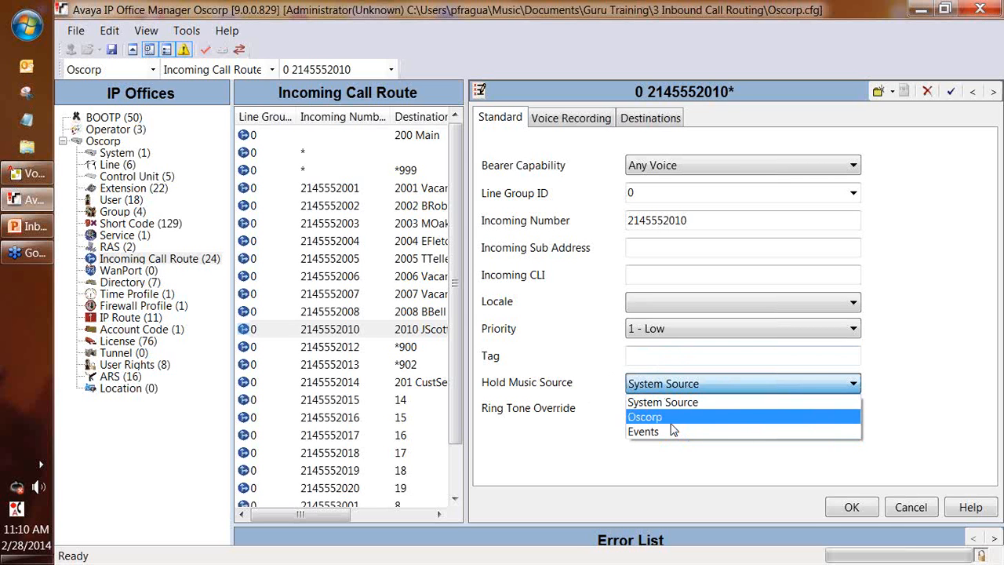
left_click(586, 410)
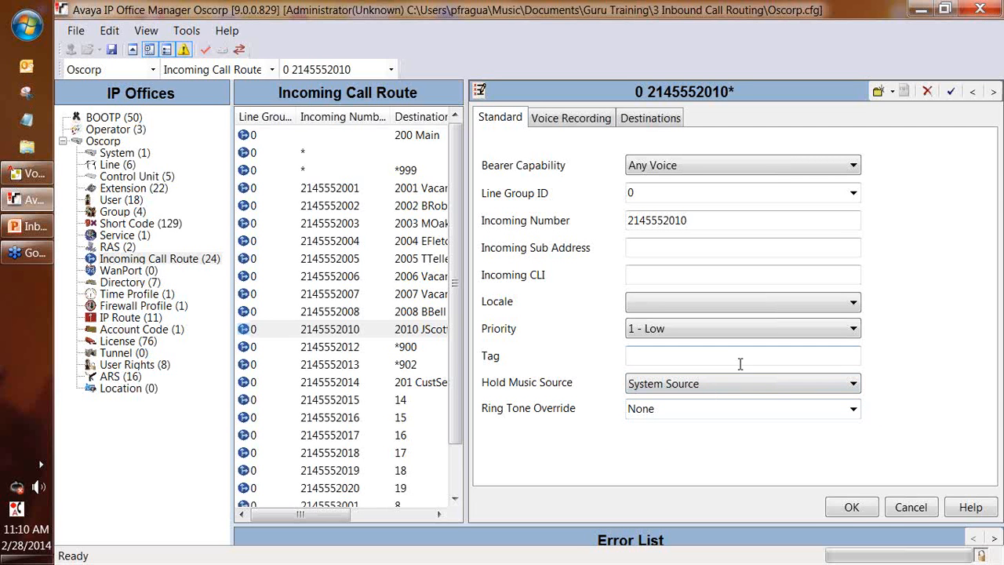
left_click(641, 409)
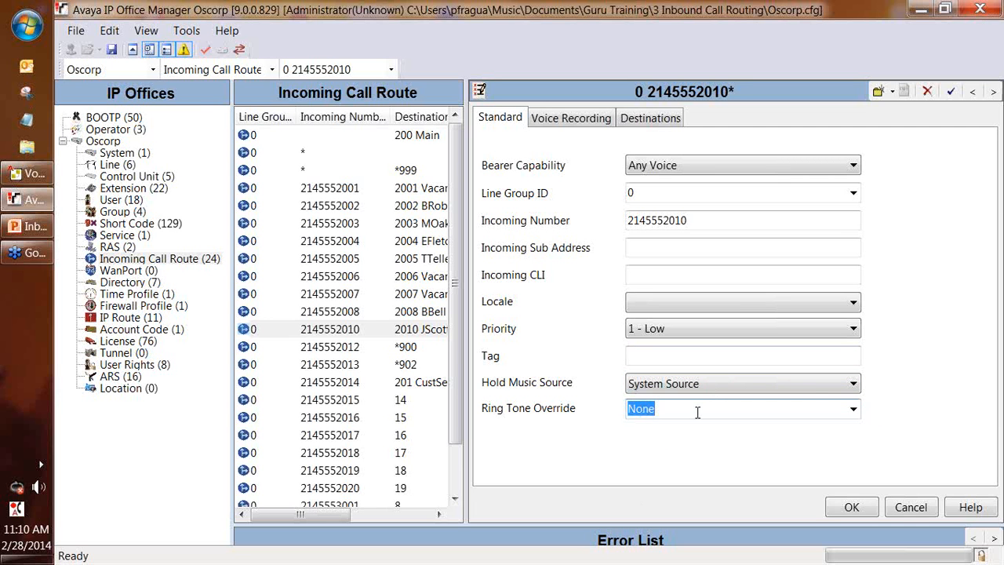
left_click(853, 409)
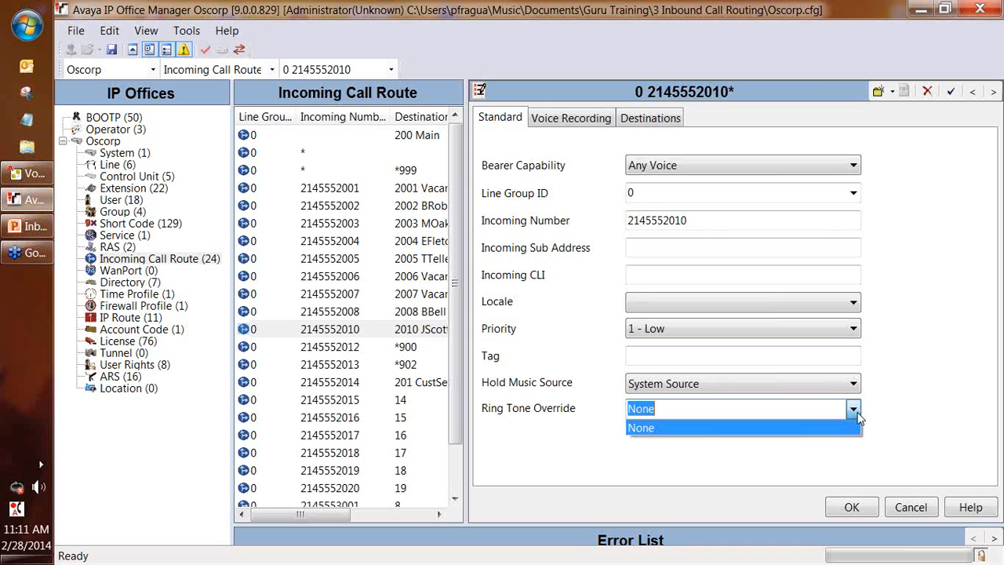
left_click(857, 417)
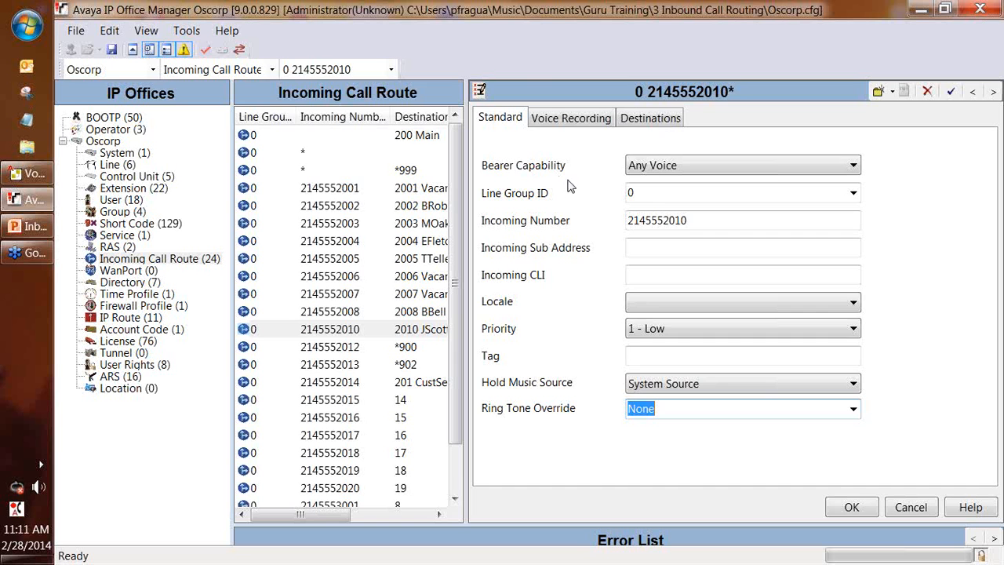
Step: Browse the destination options for the default time profile of the route to 2010, try 201 CustService, and discard the edit
left_click(640, 120)
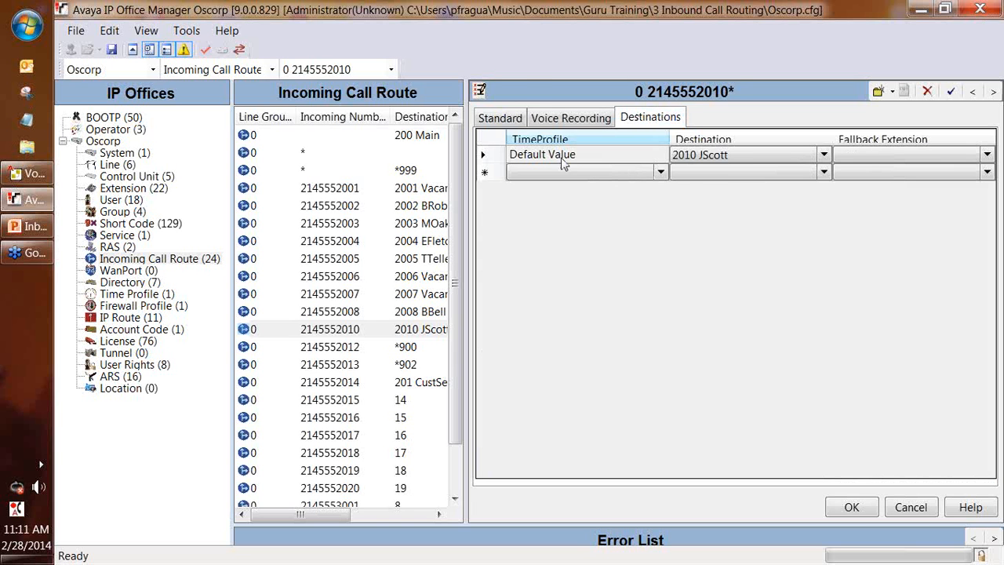
left_click(732, 157)
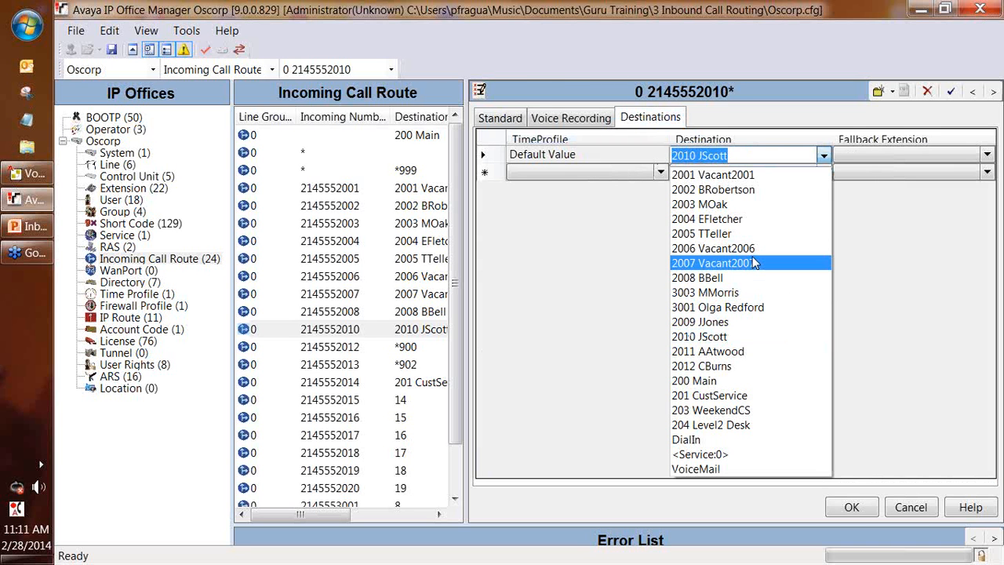
scroll(754, 263, "up", 6)
scroll(754, 263, "down", 5)
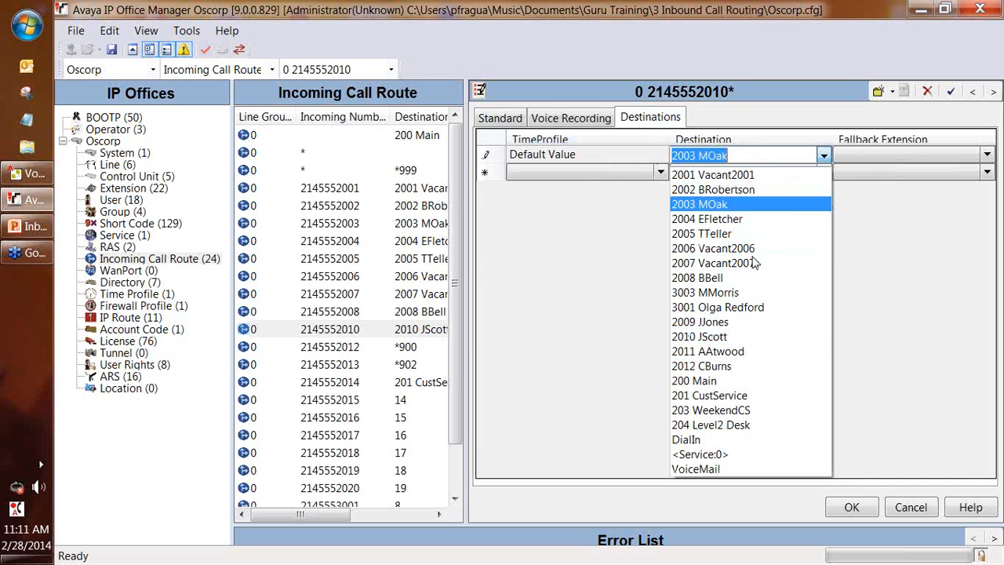
scroll(755, 263, "down", 15)
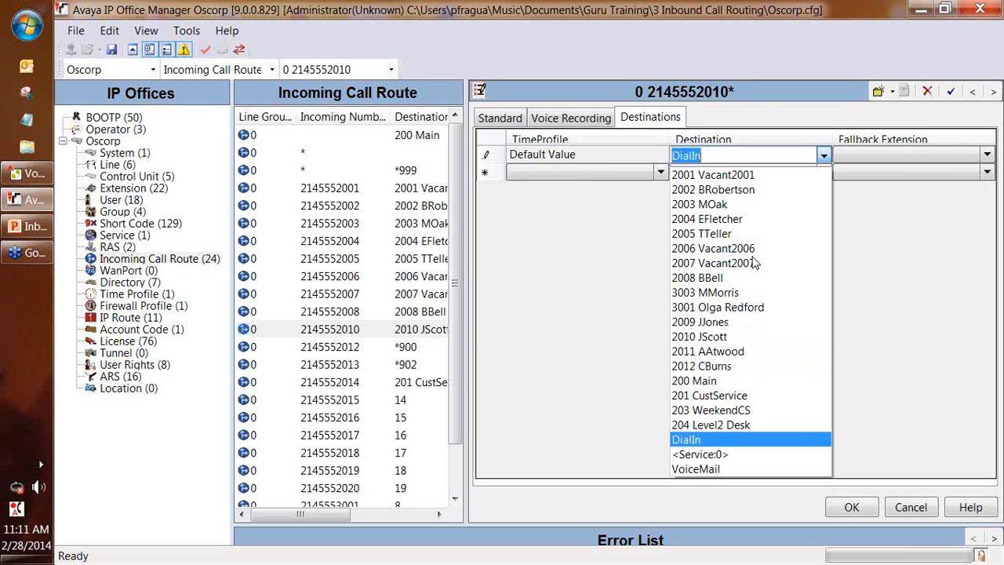
scroll(754, 263, "up", 5)
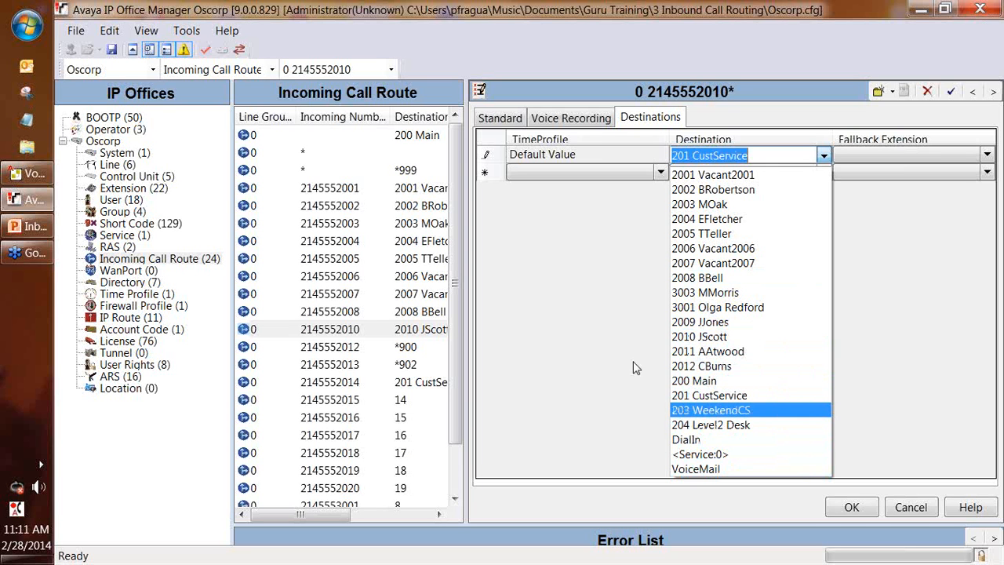
left_click(642, 162)
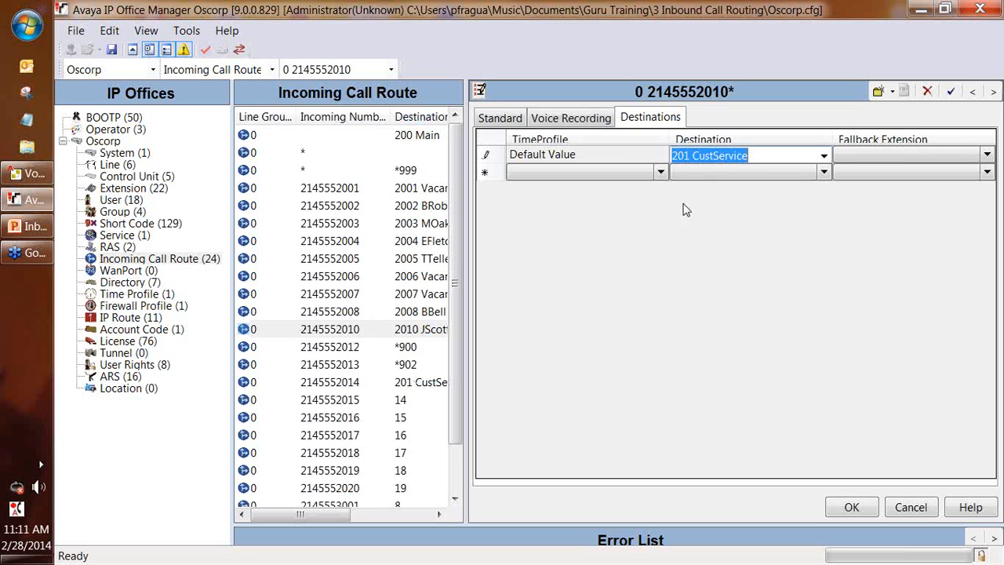
left_click(710, 156)
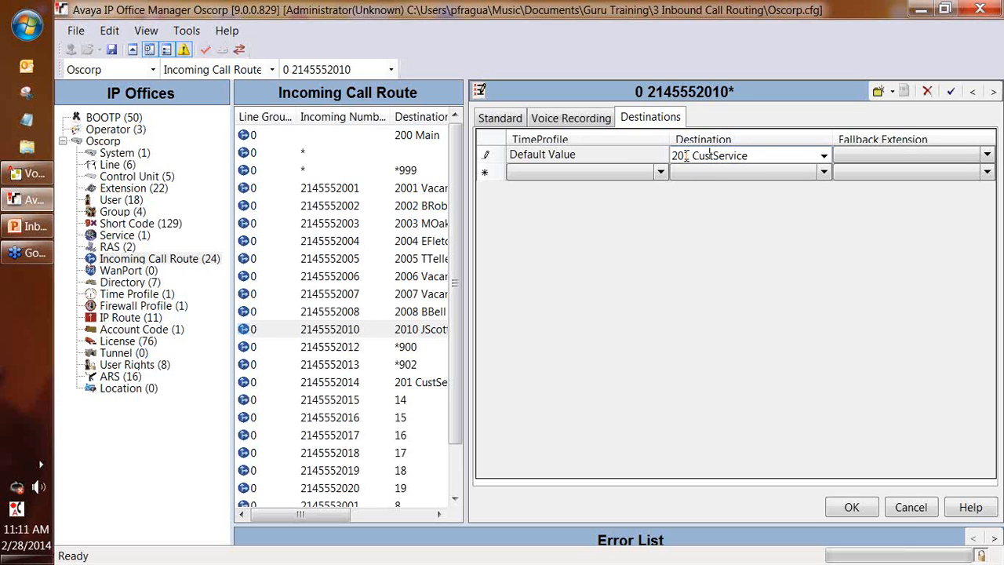
left_click(911, 508)
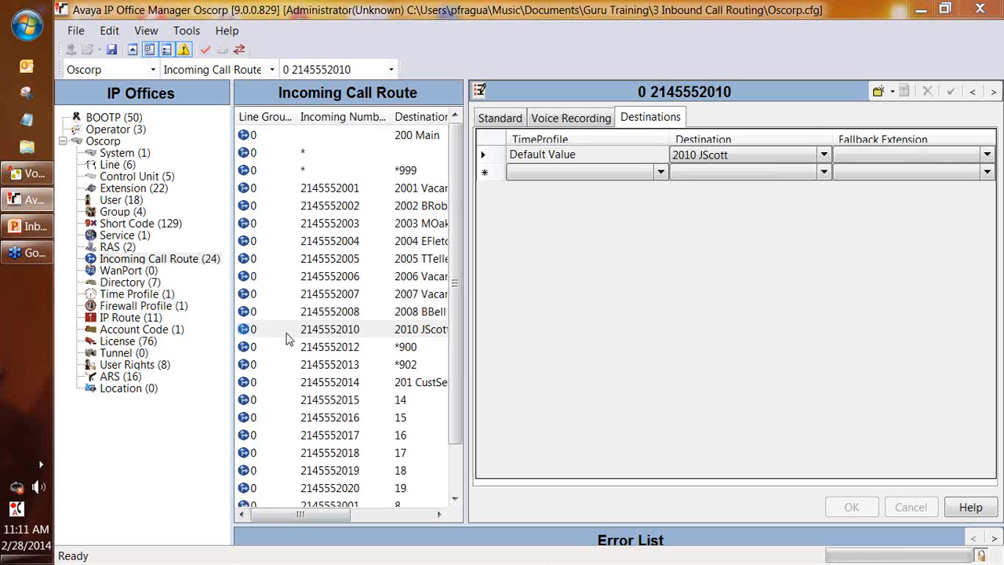
Step: Look up the groups in the configuration and examine the time profile destinations of the incoming call route to 201 CustService
left_click(144, 212)
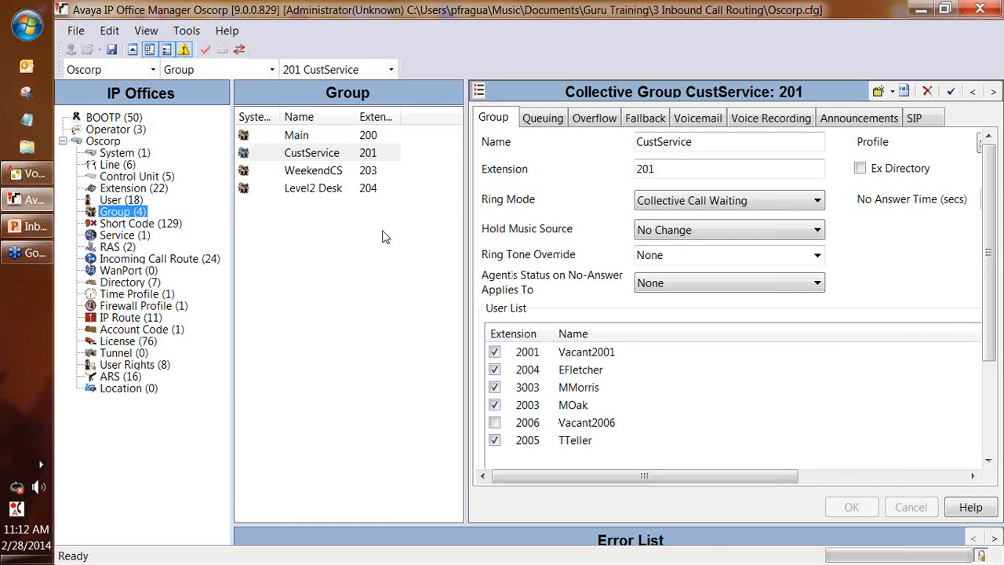
left_click(193, 262)
left_click(342, 327)
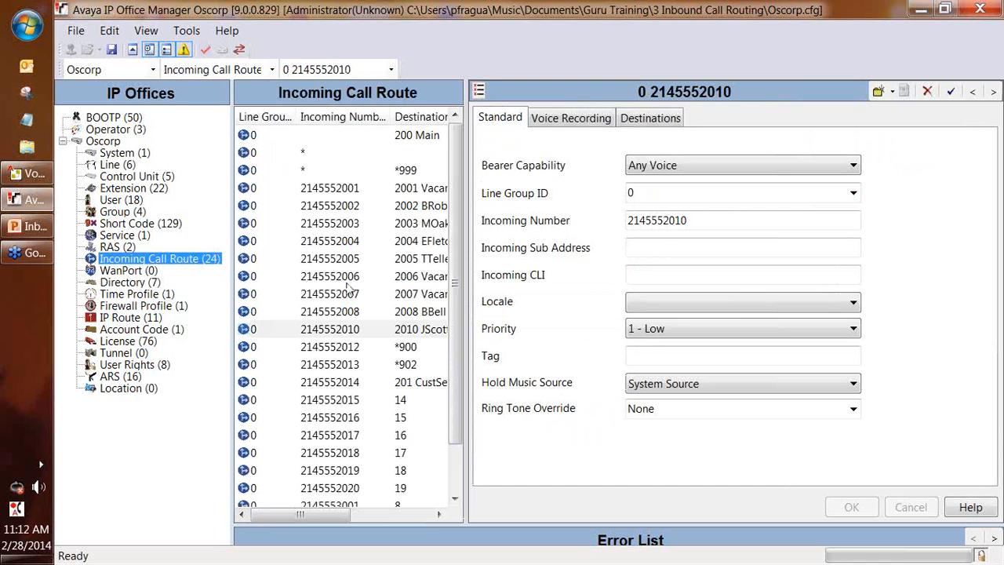
left_click_drag(464, 376, 503, 375)
left_click(461, 381)
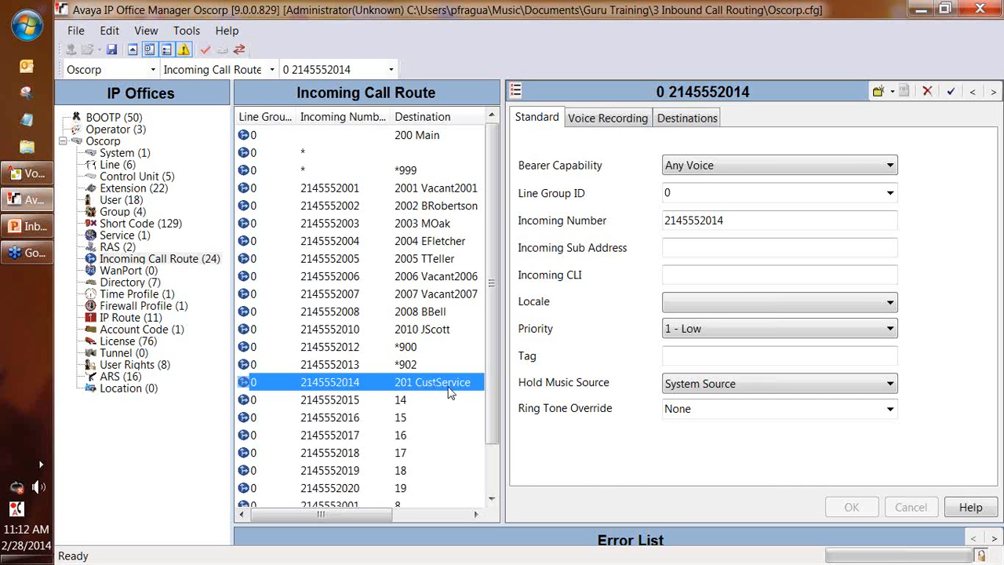
left_click(682, 120)
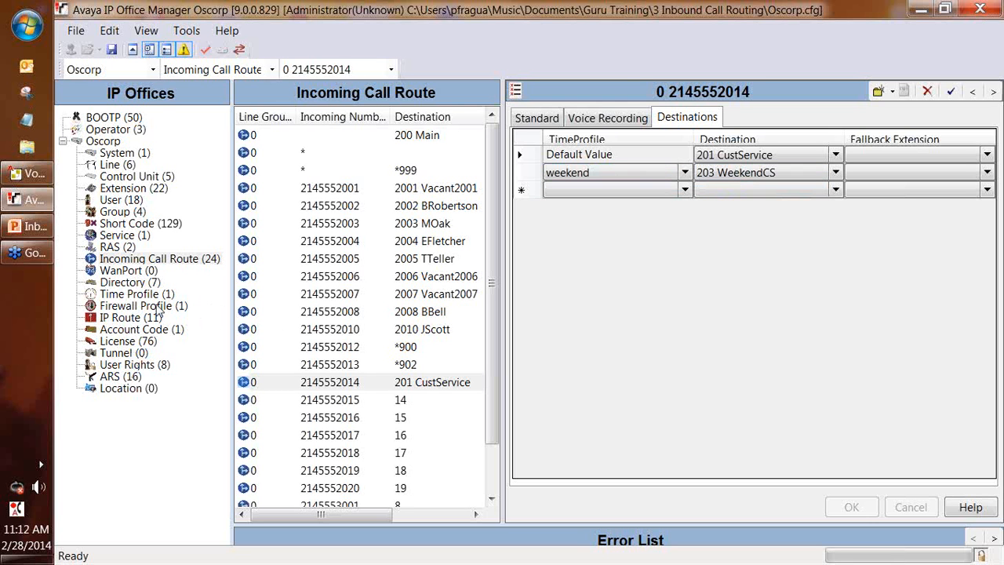
Step: Check the time entries of the weekend time profile against the destinations of the incoming call route to 201 CustService
left_click(134, 295)
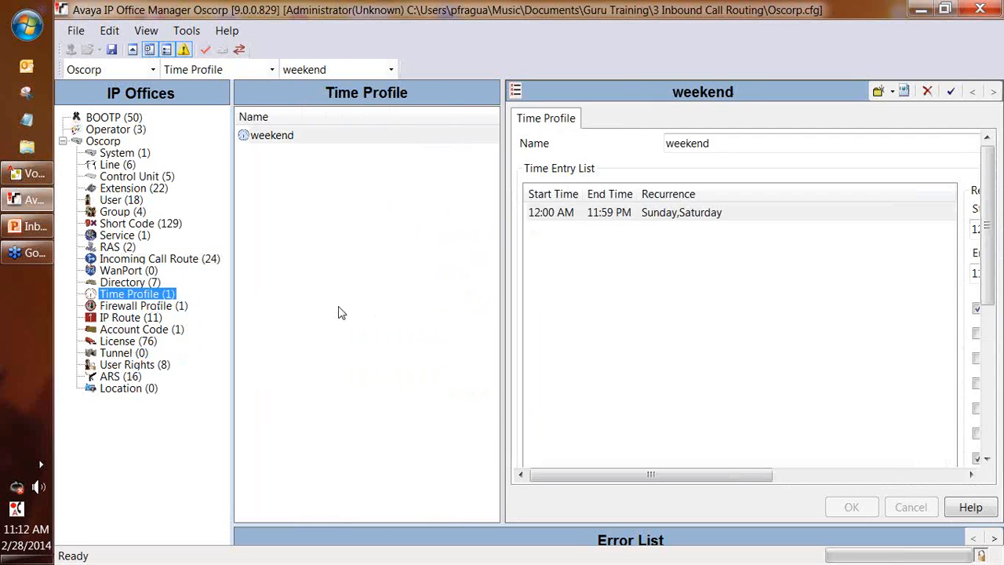
left_click(271, 138)
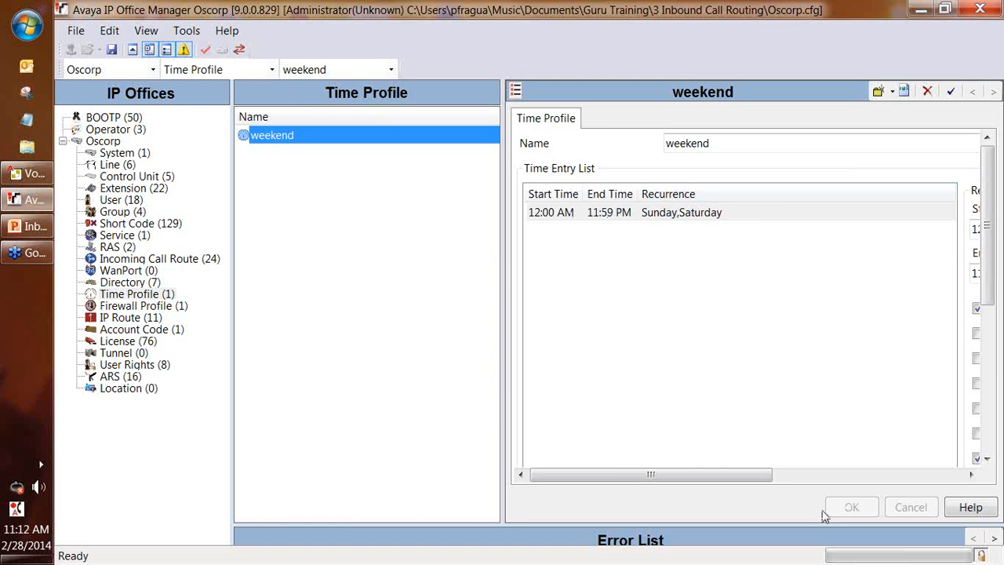
mouse_move(771, 473)
left_mouse_down()
mouse_move(818, 485)
mouse_move(765, 482)
left_mouse_up()
left_click(202, 262)
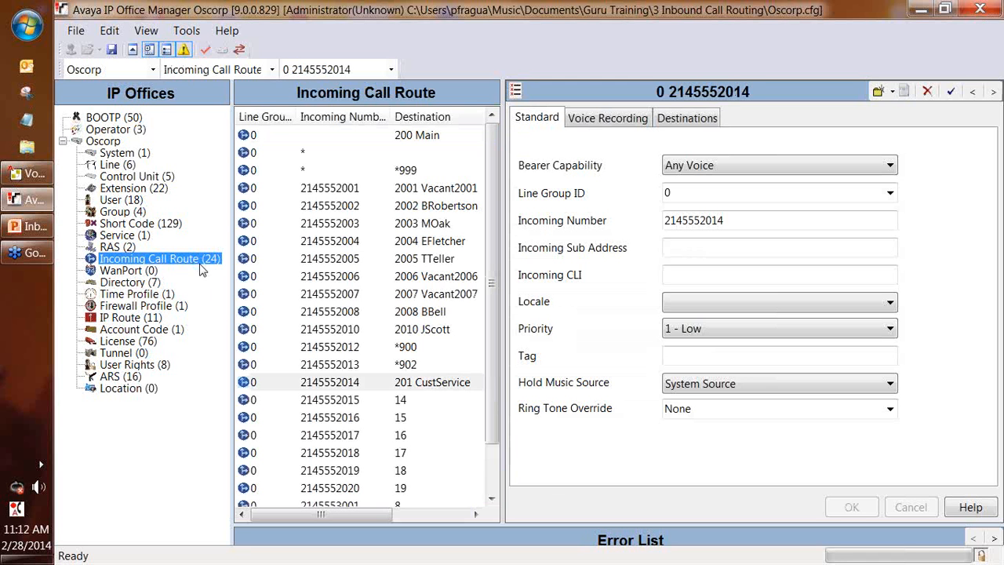
left_click(444, 384)
left_click(695, 118)
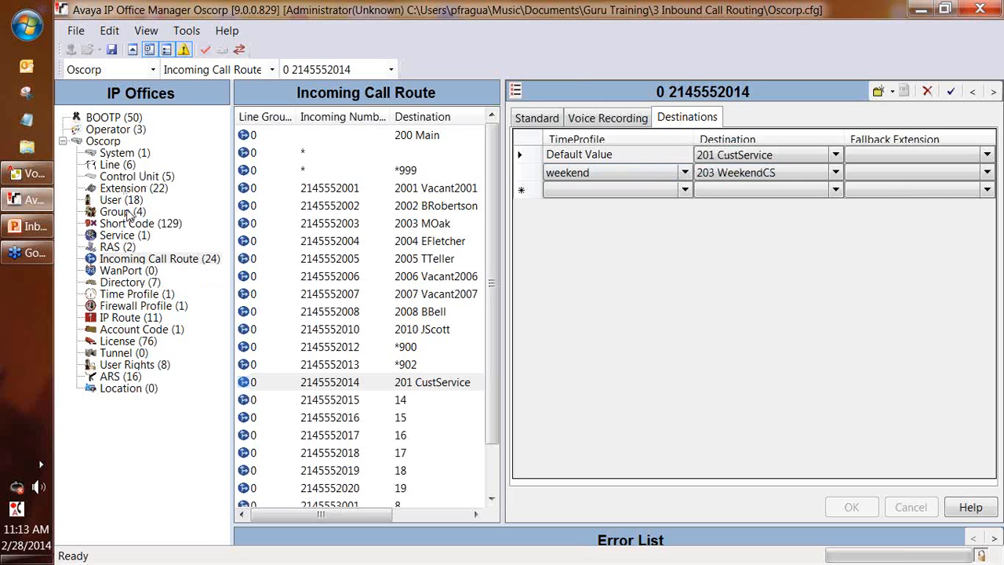
Step: Disable extension 2001 Vacant2001 in the user list of the CustService group 201 and apply the change
left_click(127, 213)
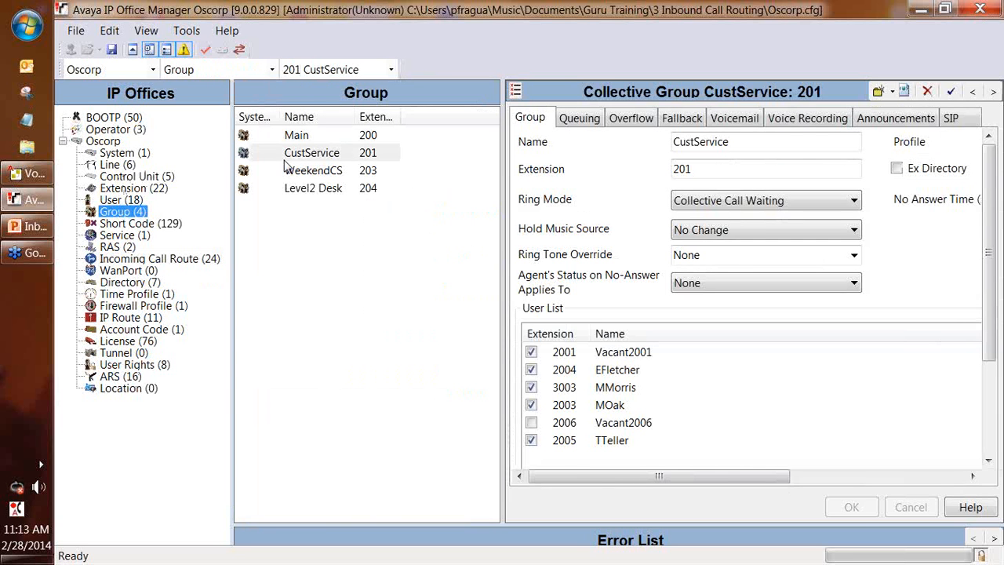
left_click(354, 153)
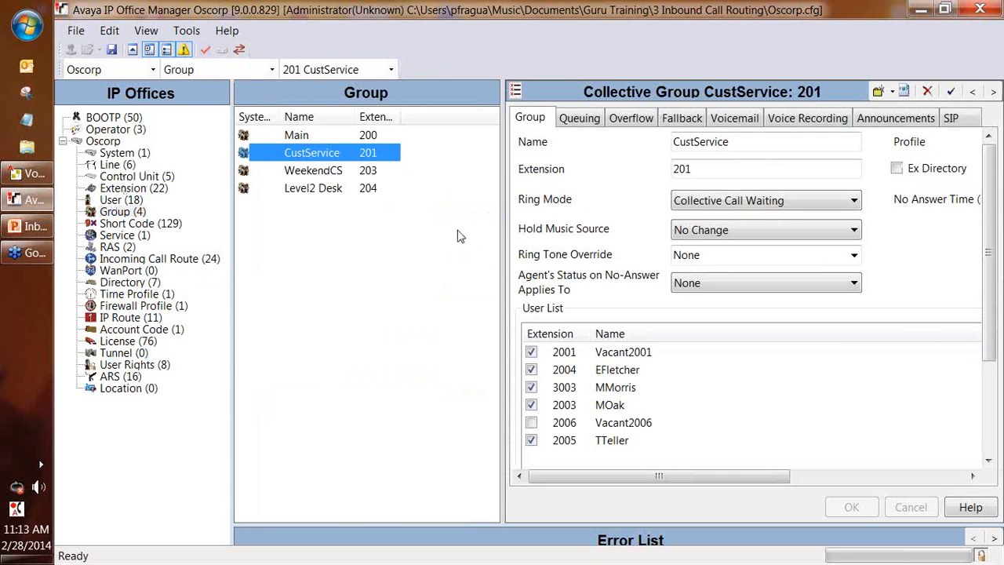
left_click_drag(503, 201, 427, 188)
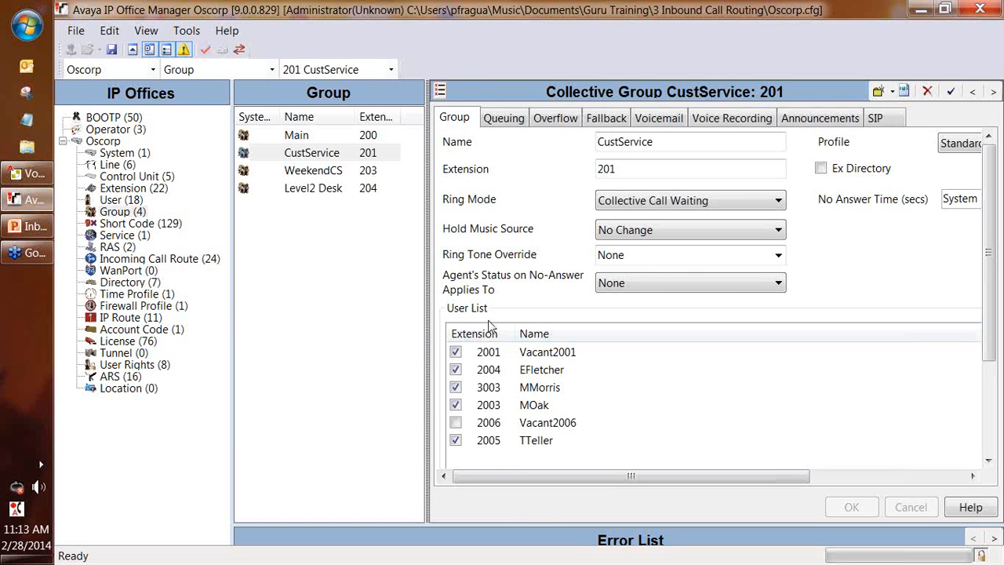
left_click(456, 352)
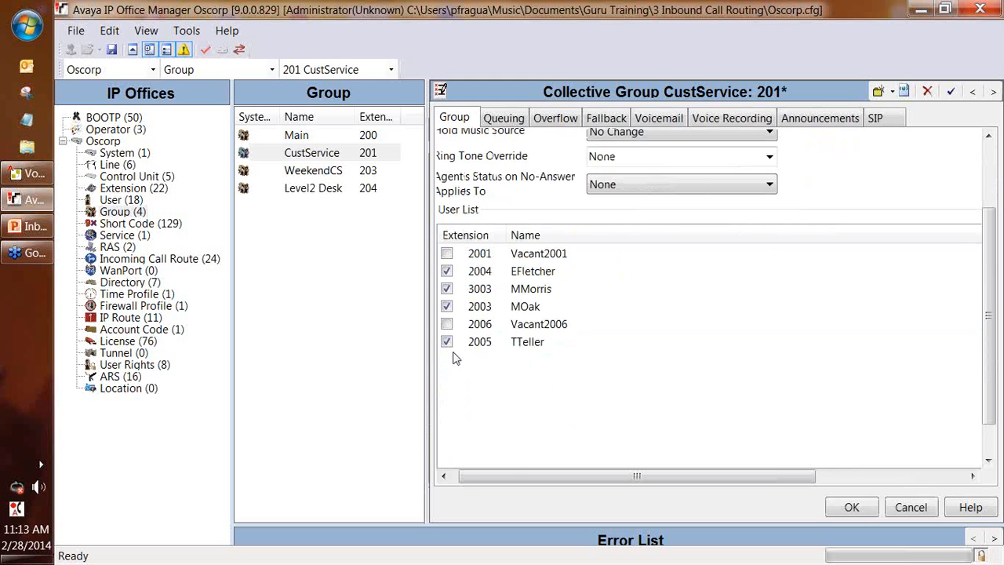
left_click(847, 508)
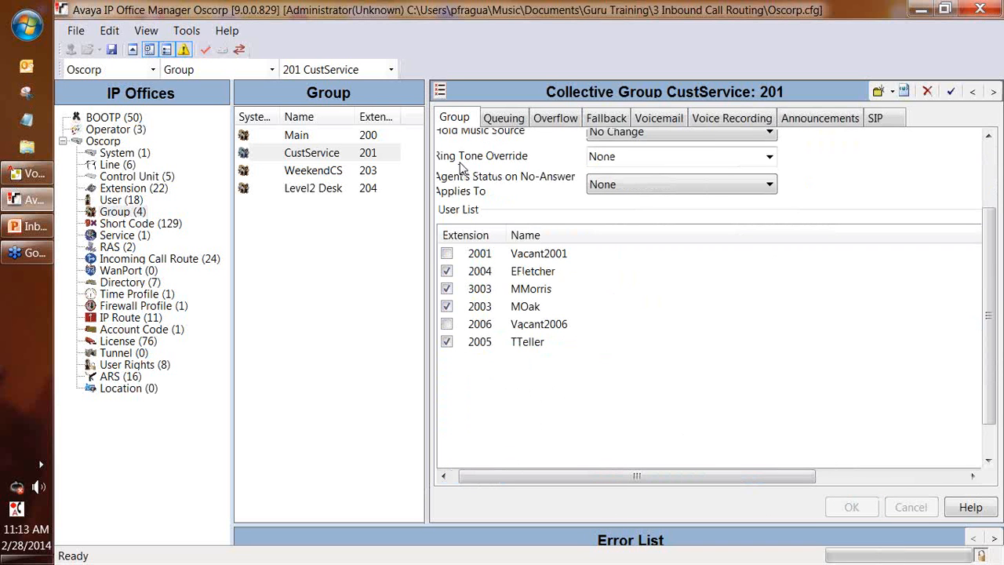
Step: Examine the overflow time, mode and group list of the CustService group together with its user list
left_click(553, 119)
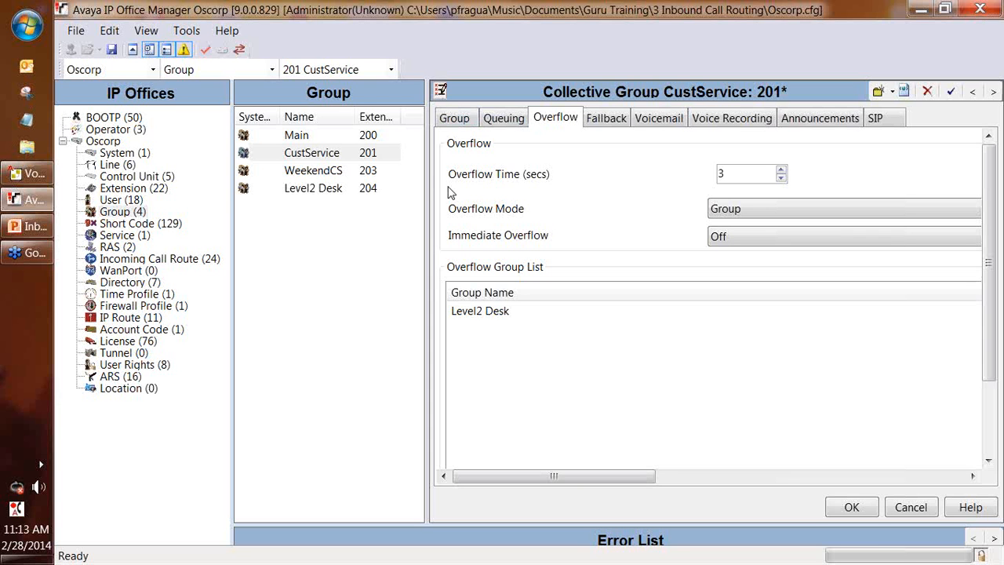
left_click(462, 124)
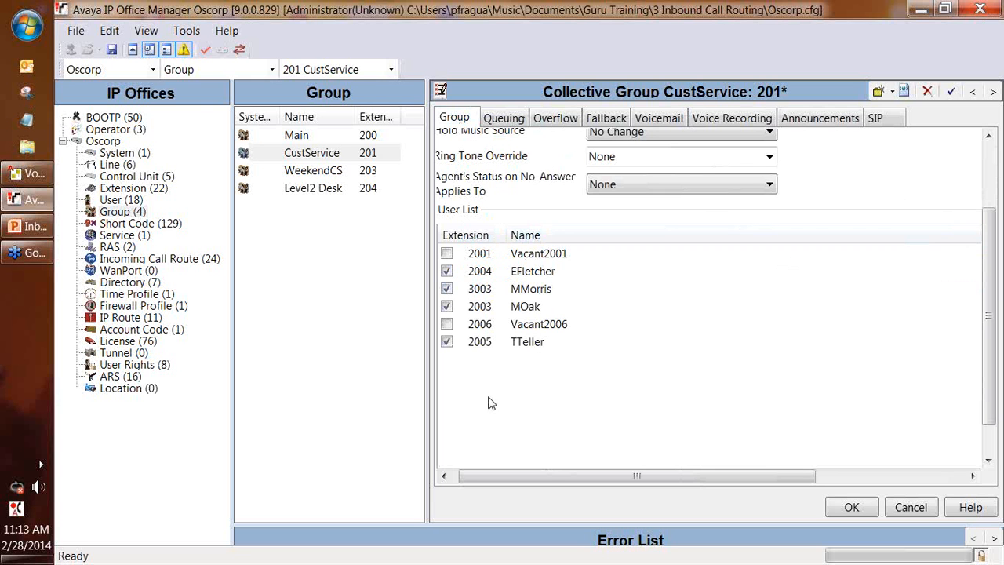
left_click(554, 119)
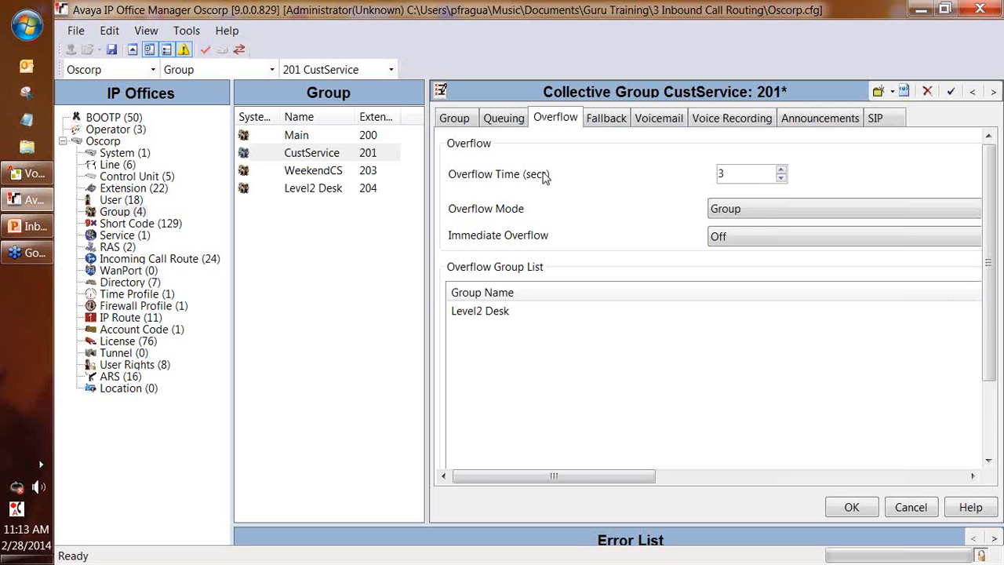
Step: Examine the user list of the Level2 Desk group 204
left_click(312, 192)
left_click(563, 367)
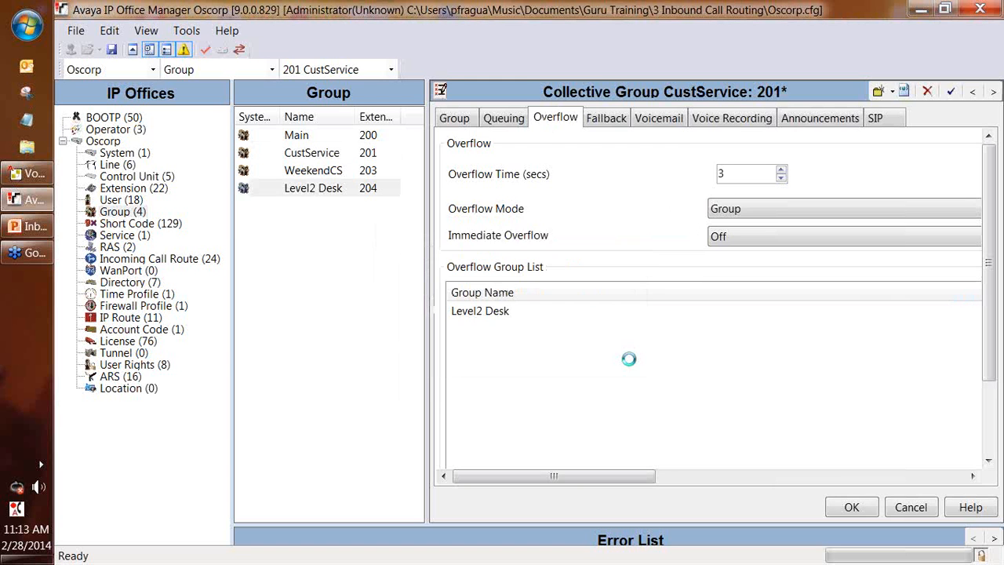
left_click(465, 119)
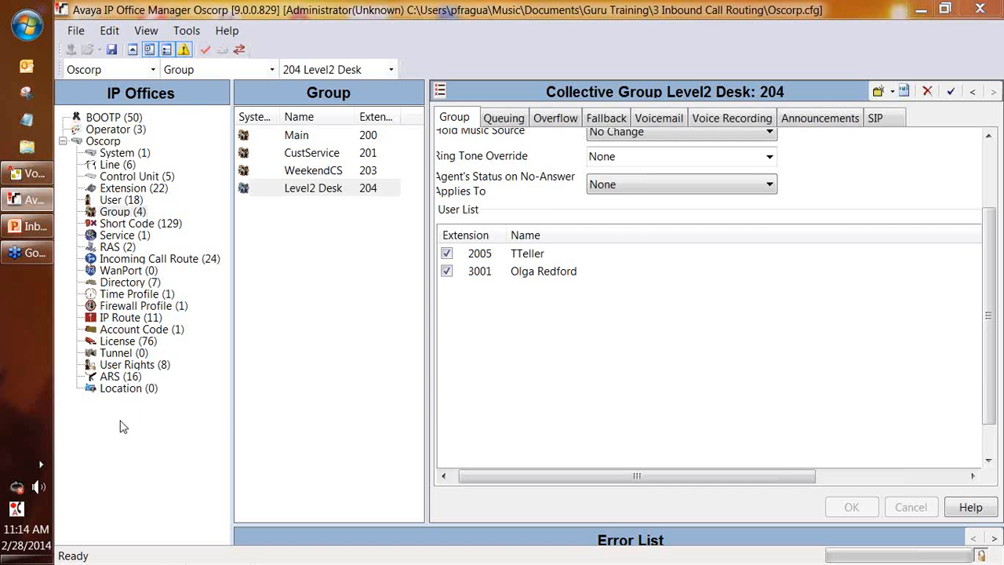
Step: Examine the destinations of the incoming call route to *900, with the route list widened to show the full Destination column
left_click(166, 259)
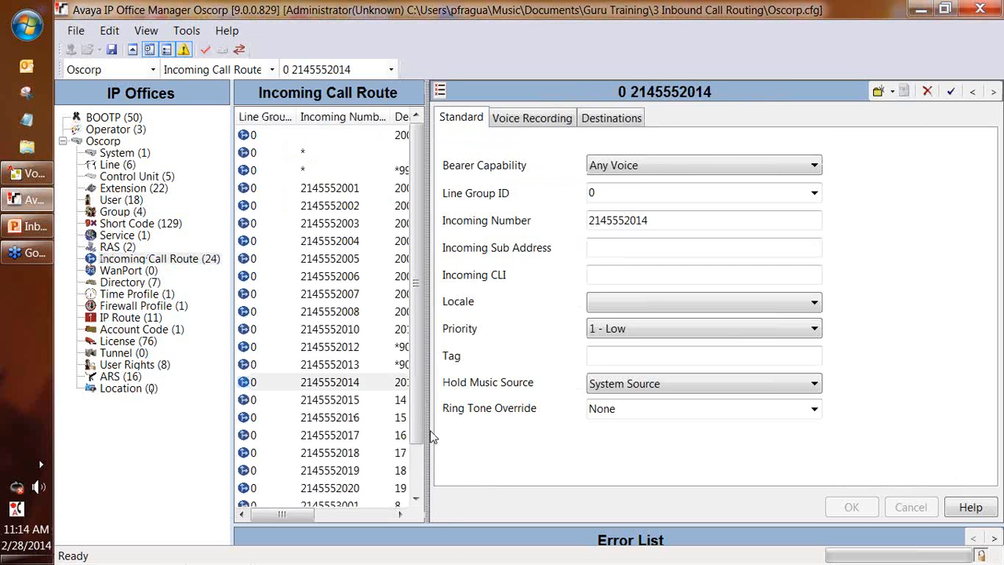
left_click_drag(430, 431, 453, 433)
left_click(414, 383)
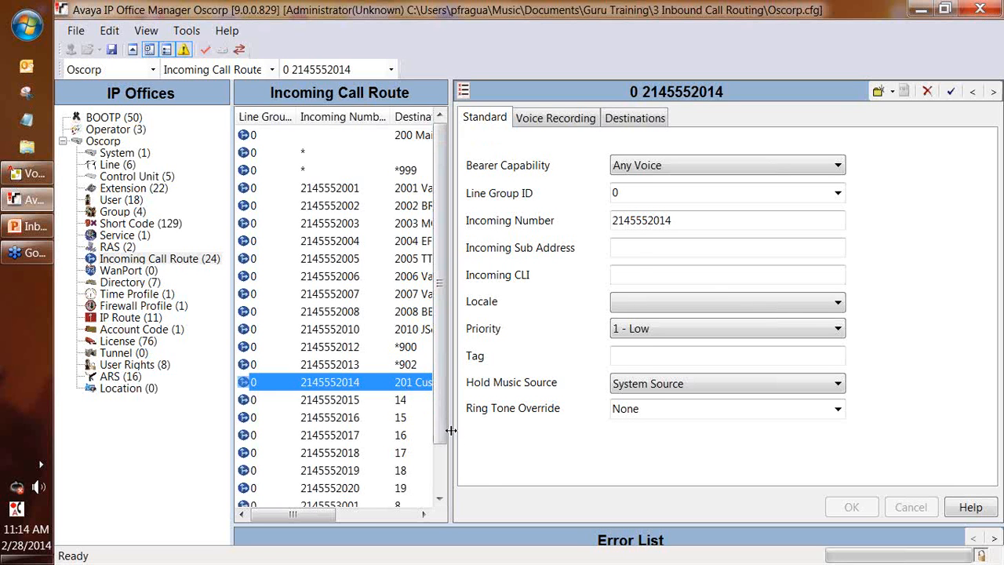
left_click_drag(451, 430, 479, 439)
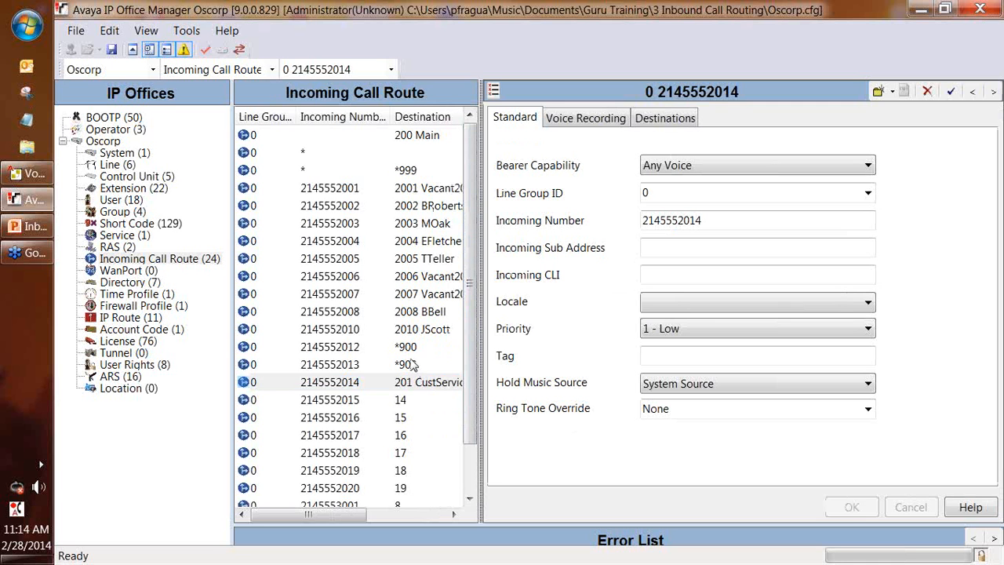
left_click(377, 349)
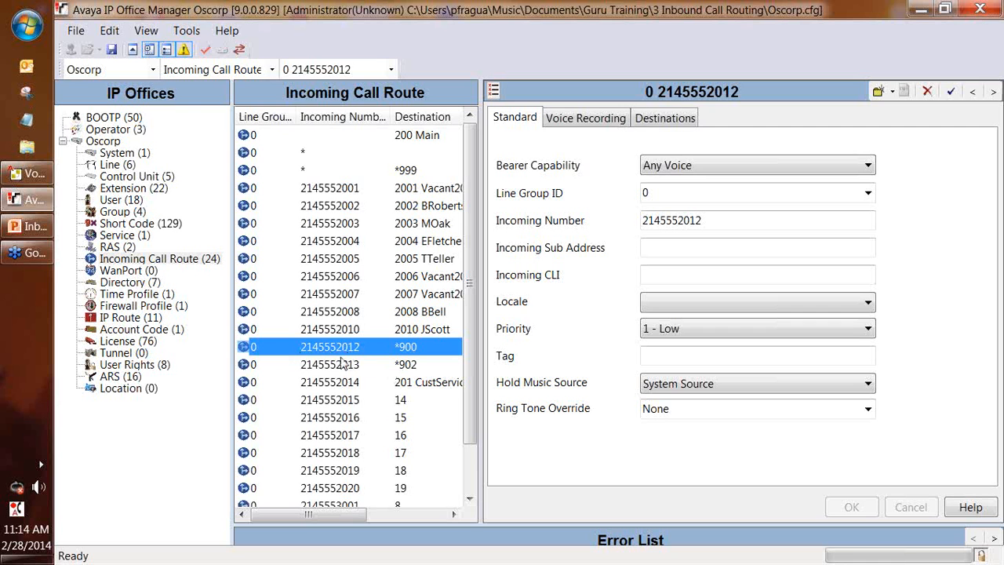
left_click(663, 117)
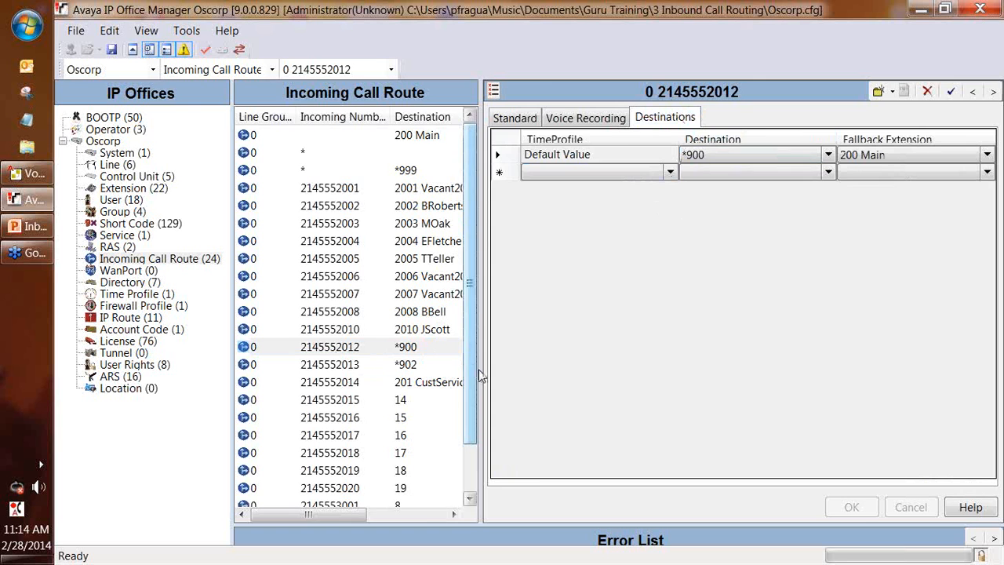
left_click_drag(477, 372, 530, 379)
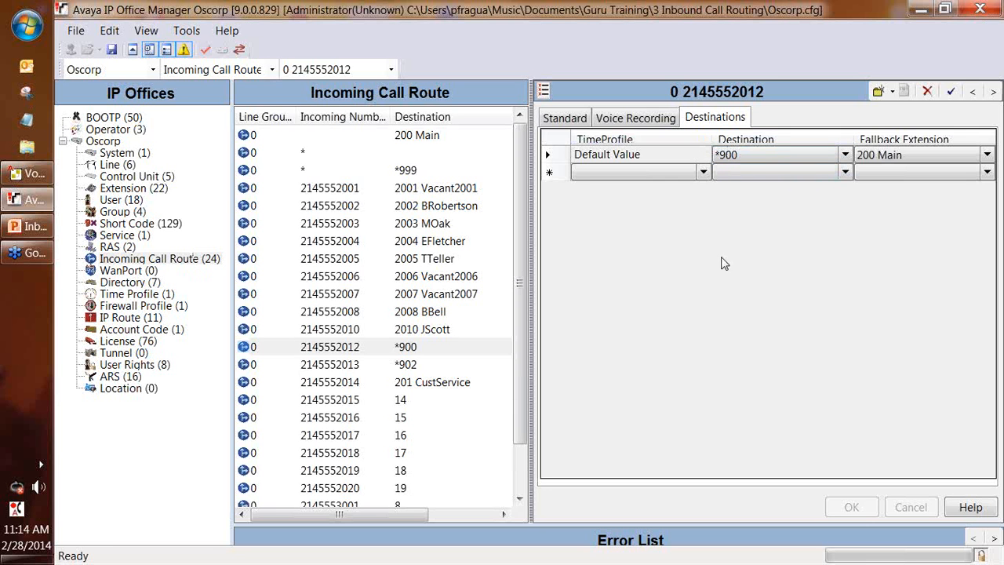
Step: Examine the *900 short code's feature and telephone number, then switch to Voicemail Pro to view the Attendant call flow
left_click(140, 226)
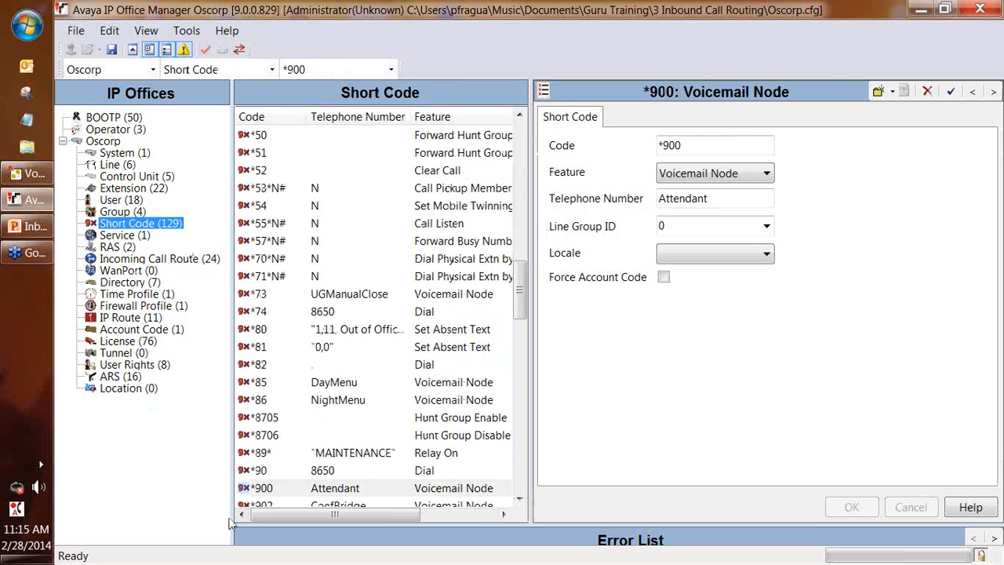
left_click(281, 490)
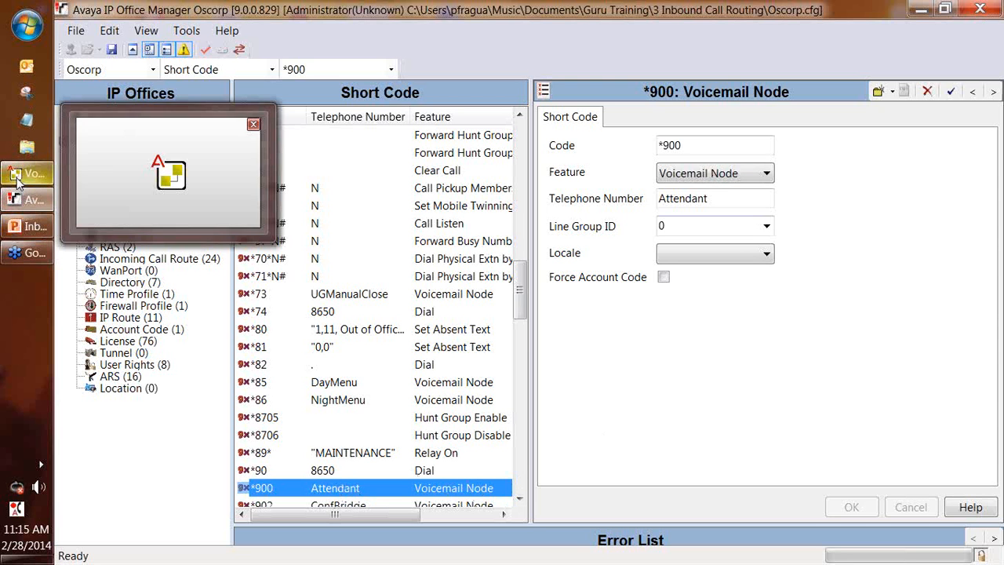
left_click_drag(746, 202, 672, 267)
left_click(734, 205)
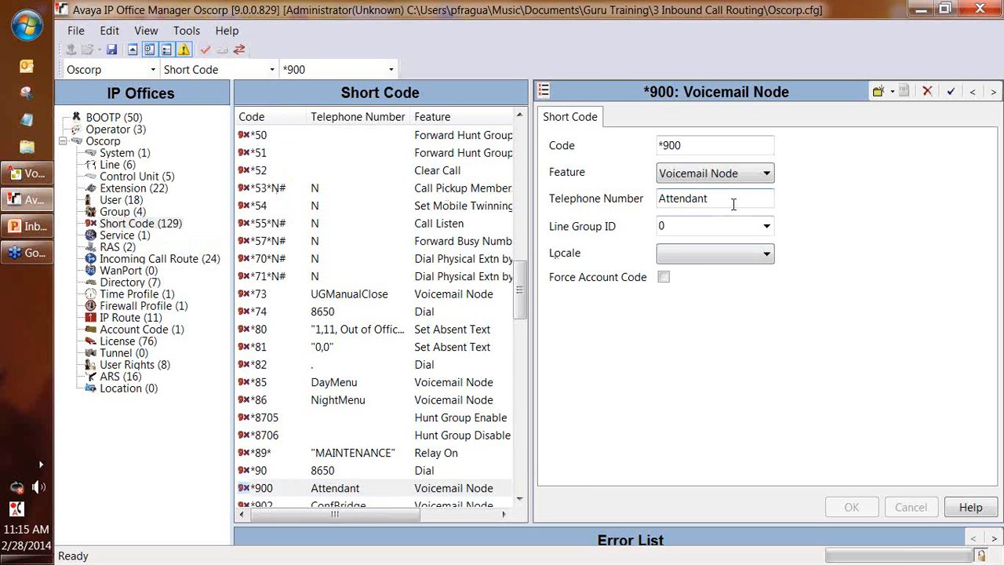
left_click_drag(729, 203, 645, 195)
left_click(16, 173)
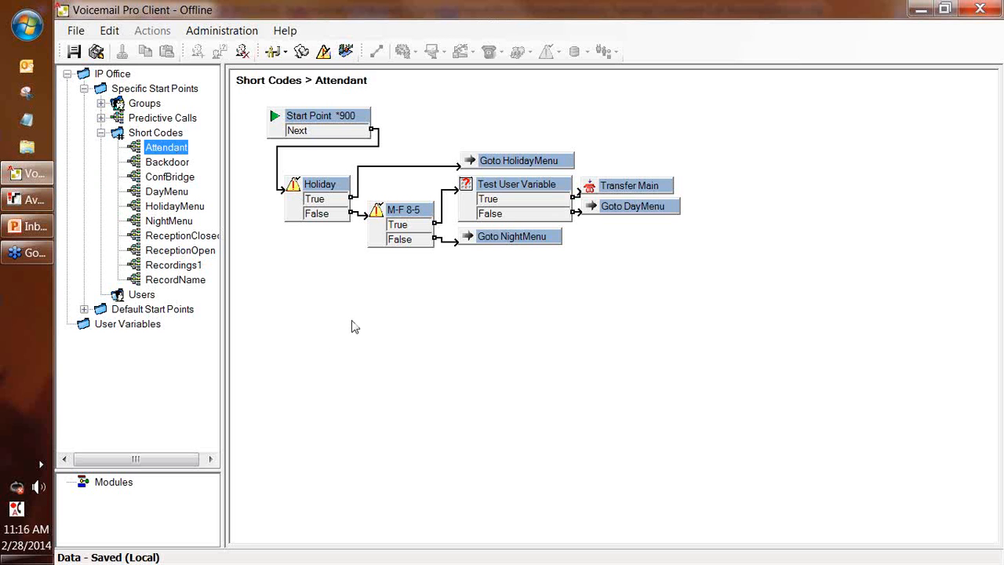
Step: Return to IP Office Manager and check the destination and fallback extension of the incoming call route to *900
left_click(14, 205)
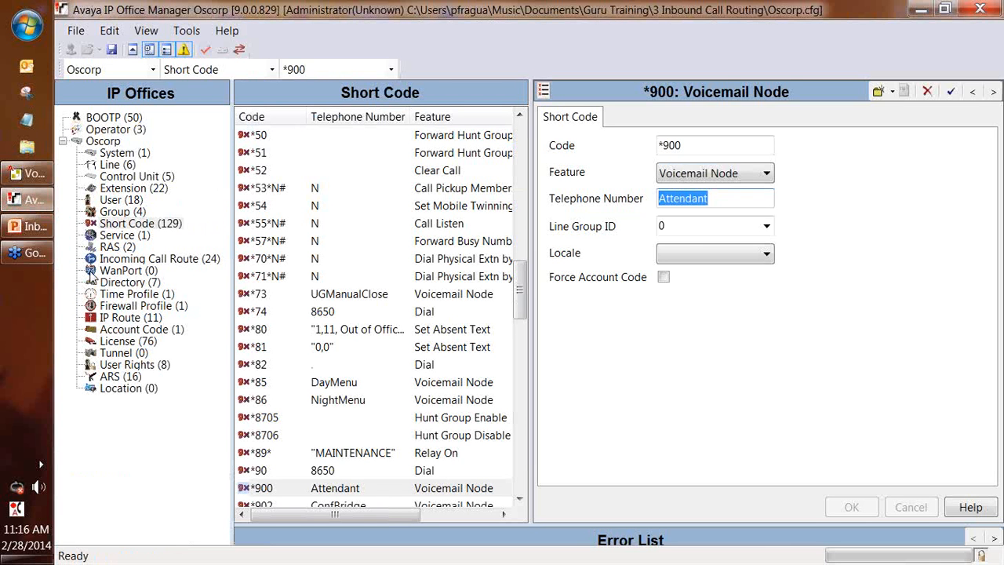
left_click(134, 258)
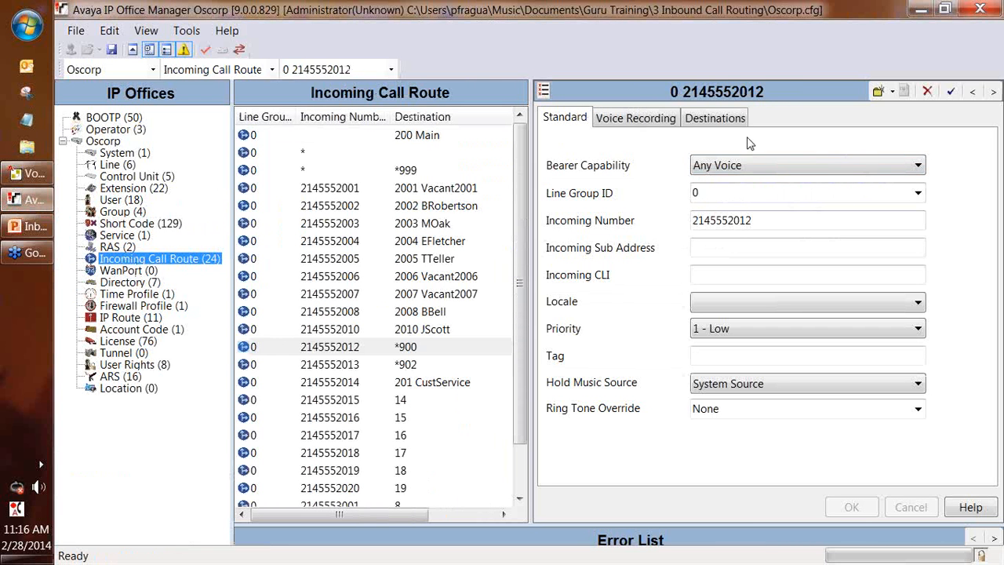
left_click(403, 351)
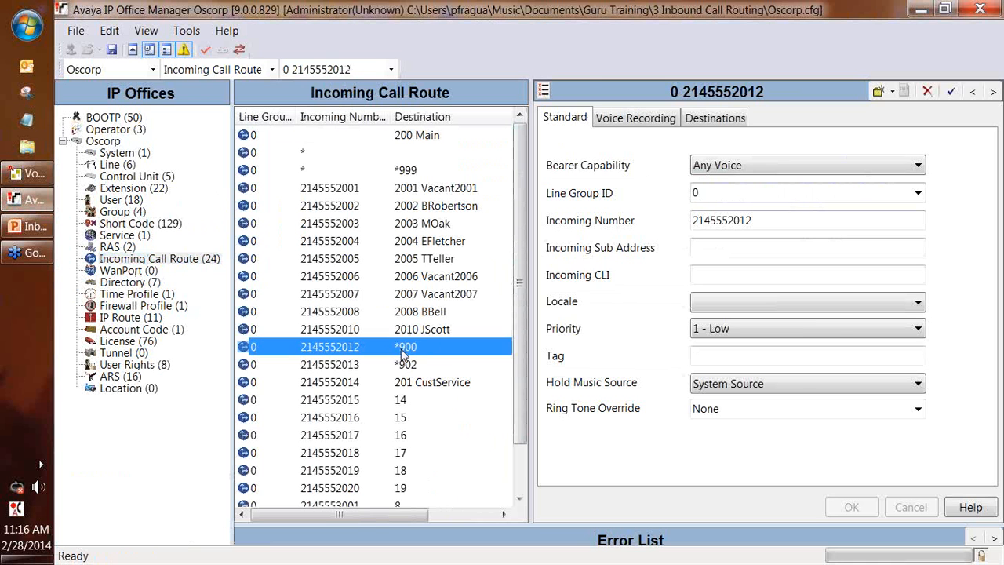
left_click(722, 119)
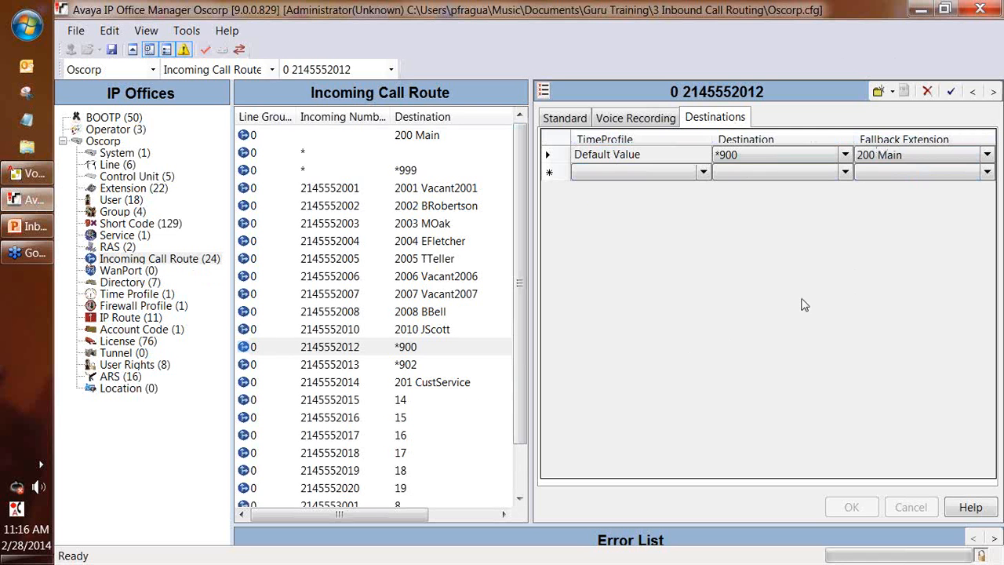
Step: Switch to Voicemail Pro and trace the true and false branches of the Holiday condition in the Attendant call flow
left_click(33, 179)
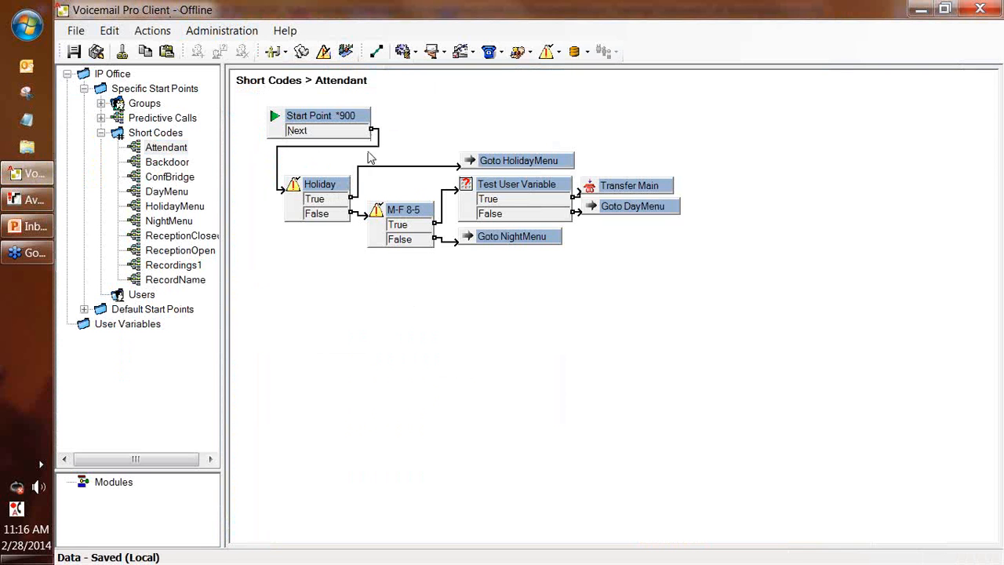
left_click(336, 191)
left_click(359, 190)
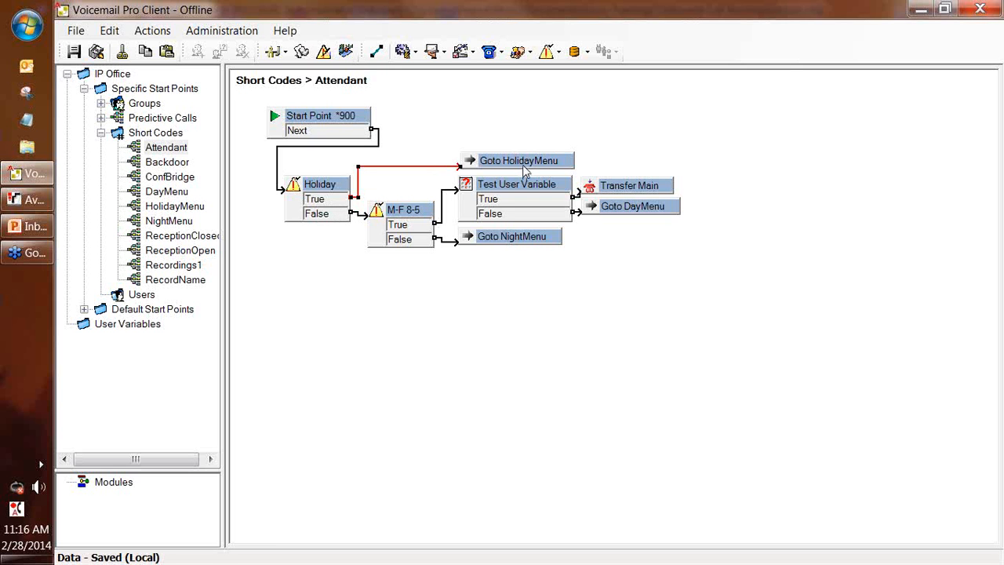
left_click(363, 214)
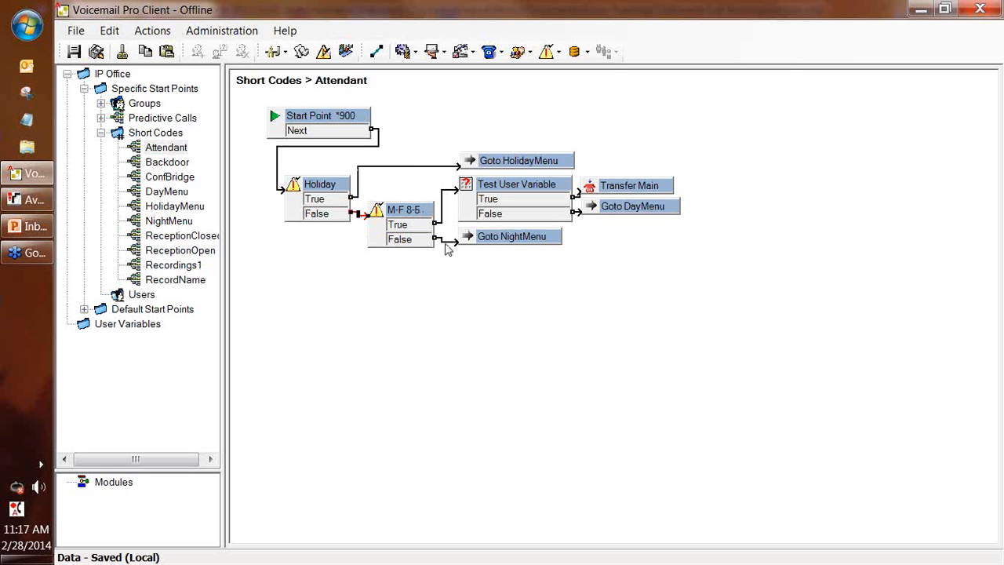
Step: Trace the Test User Variable branches in the Attendant call flow and inspect the target node of the Goto DayMenu action
left_click(503, 188)
left_click(589, 190)
left_click(578, 213)
left_click(591, 361)
left_click(581, 212)
left_click(665, 209)
left_click(407, 97)
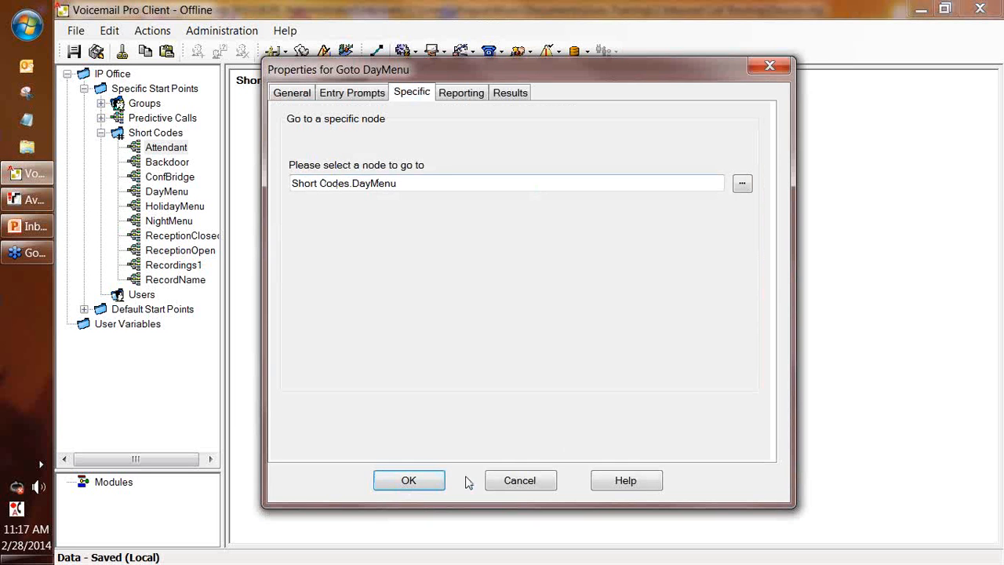
left_click(527, 484)
Step: Trace the connections from the Menu action's 1, 0, * and 8??? options in the DayMenu call flow
left_click(167, 192)
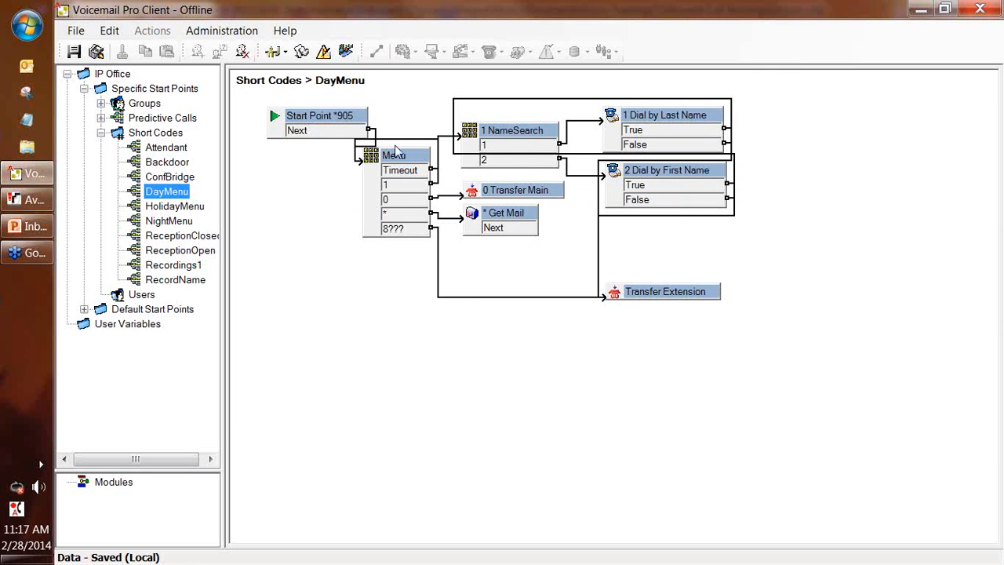
left_click(437, 185)
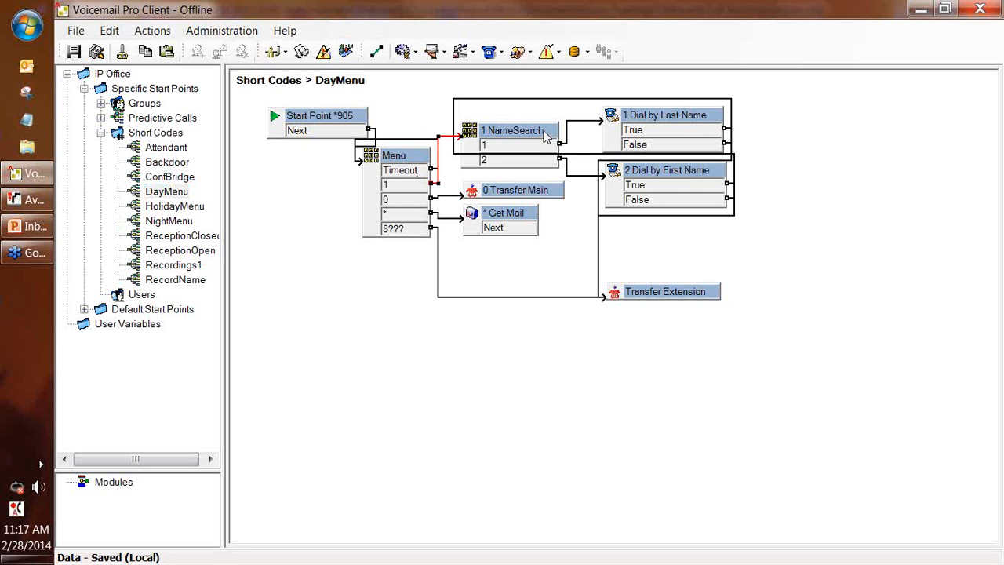
left_click(441, 197)
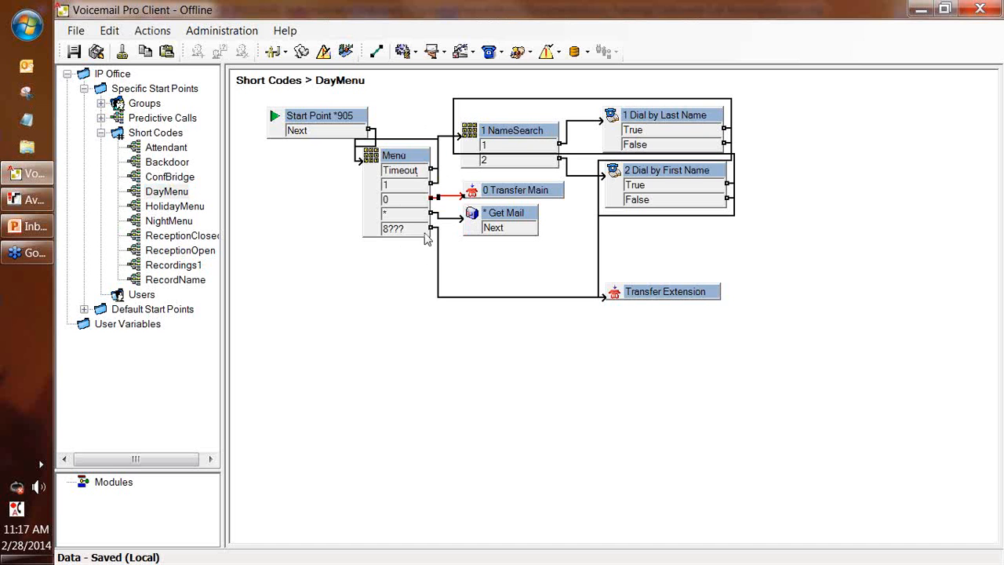
left_click(440, 220)
left_click(438, 253)
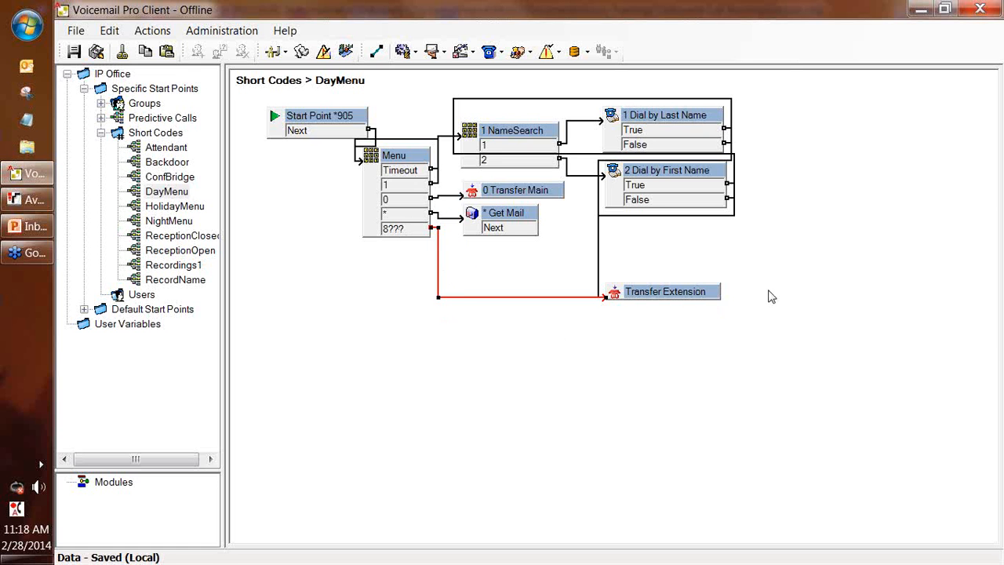
left_click(587, 455)
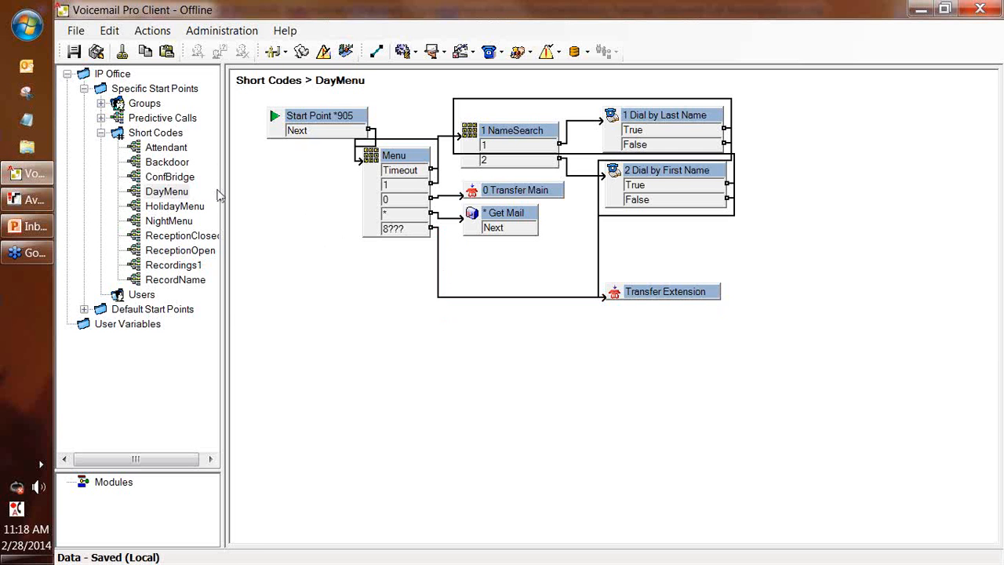
Step: View the Attendant call flow again, then switch to IP Office Manager and review the destinations of the route to *900
left_click(179, 149)
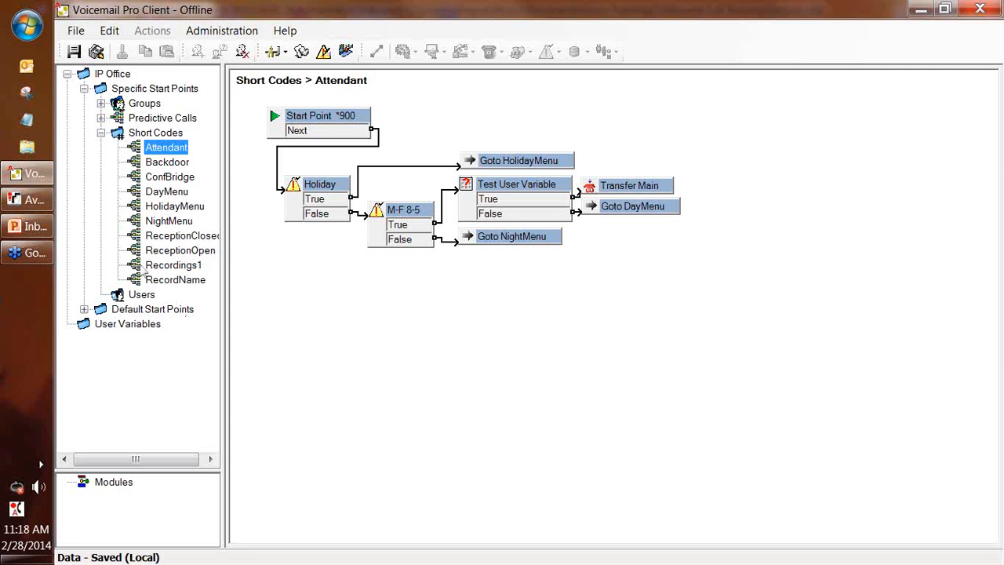
left_click(30, 199)
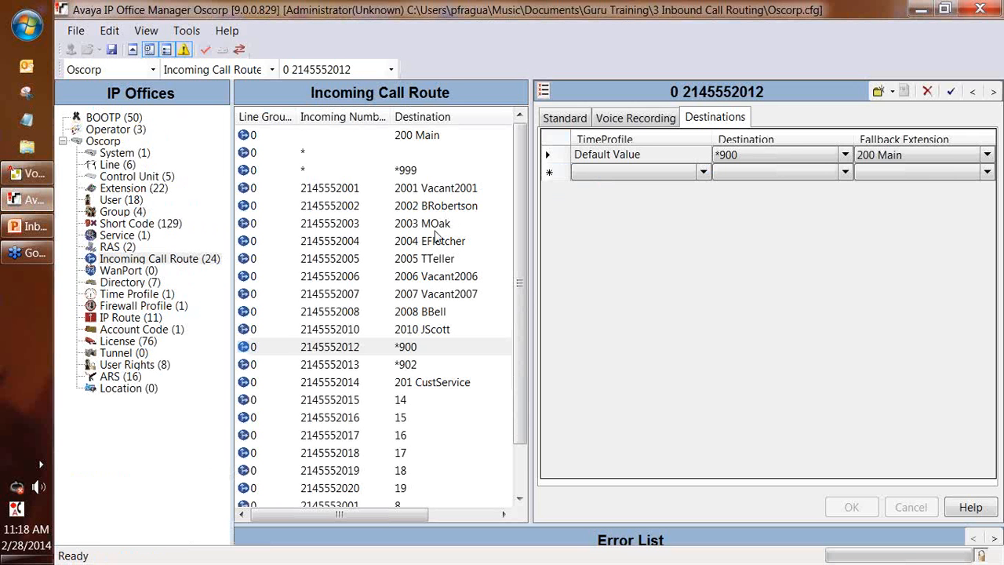
left_click(421, 351)
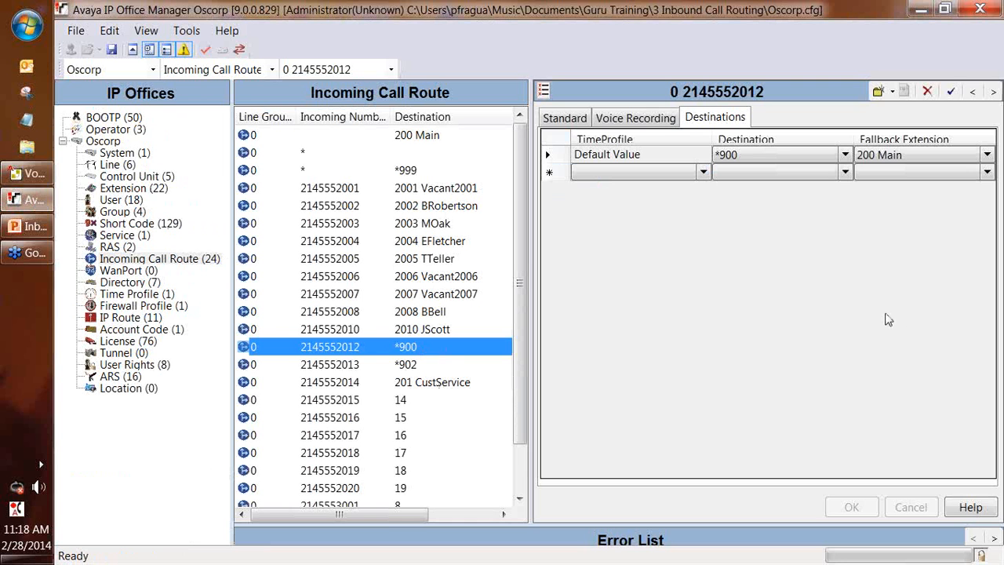
left_click(692, 278)
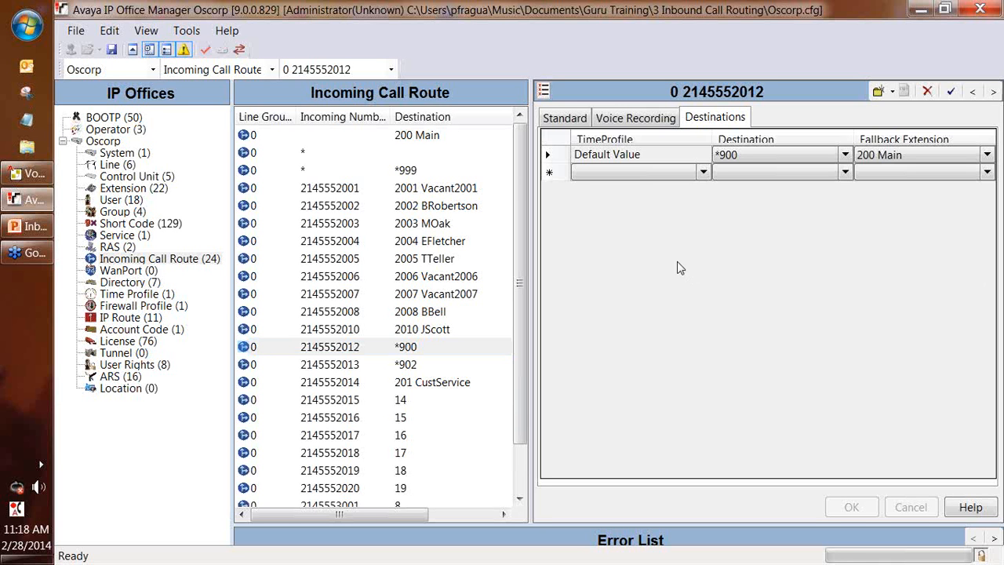
Step: Examine the destination and incoming number of the incoming call route to 2001 Vacant2001
left_click(323, 188)
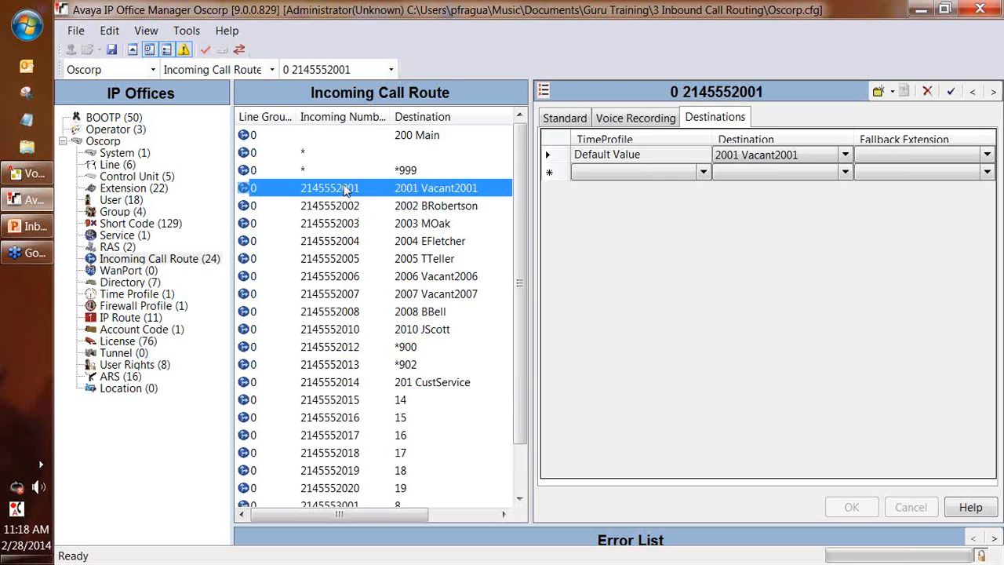
left_click(578, 122)
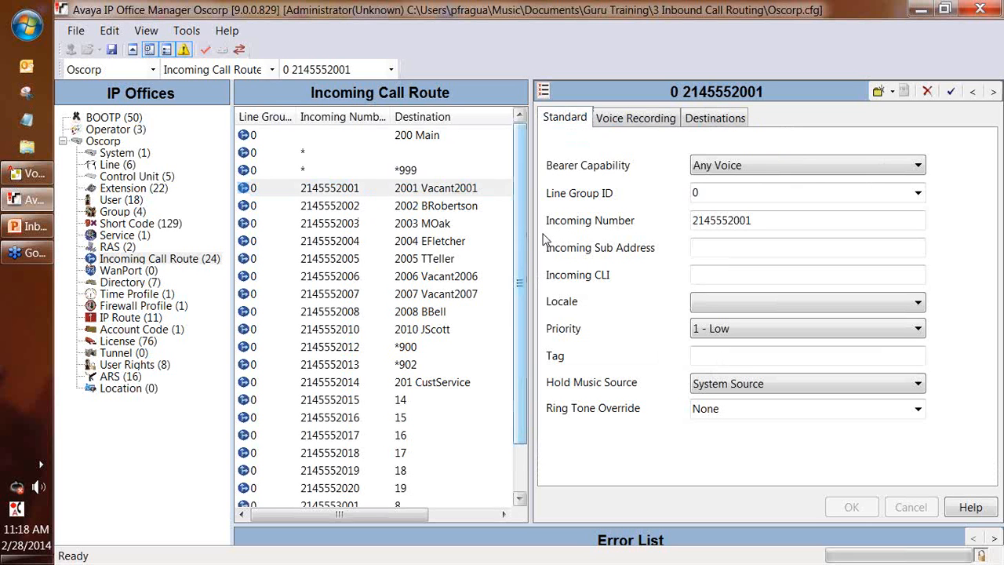
left_click_drag(761, 220, 589, 249)
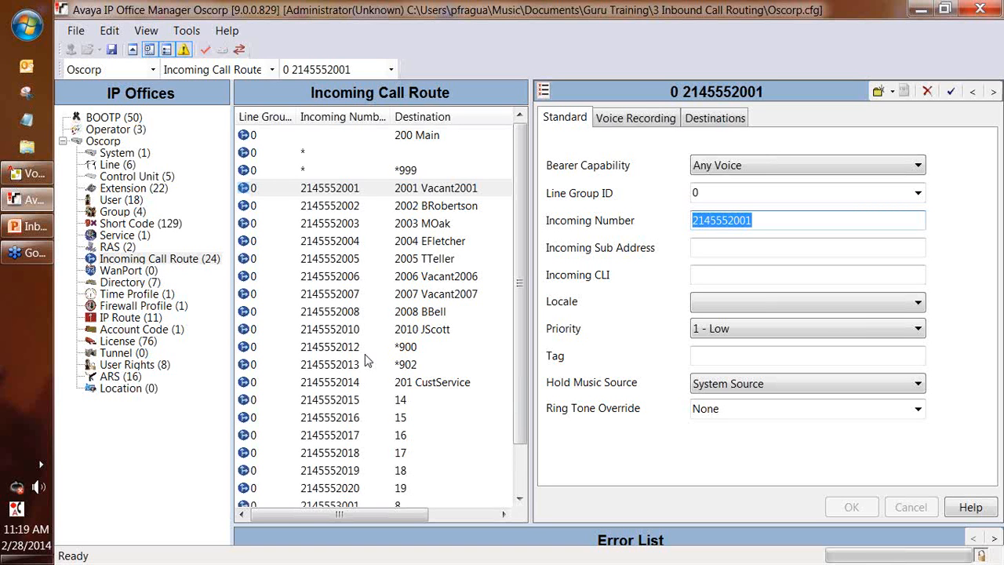
Step: Check the standard settings of the route with the blank incoming number and set its default destination to *900
left_click(303, 137)
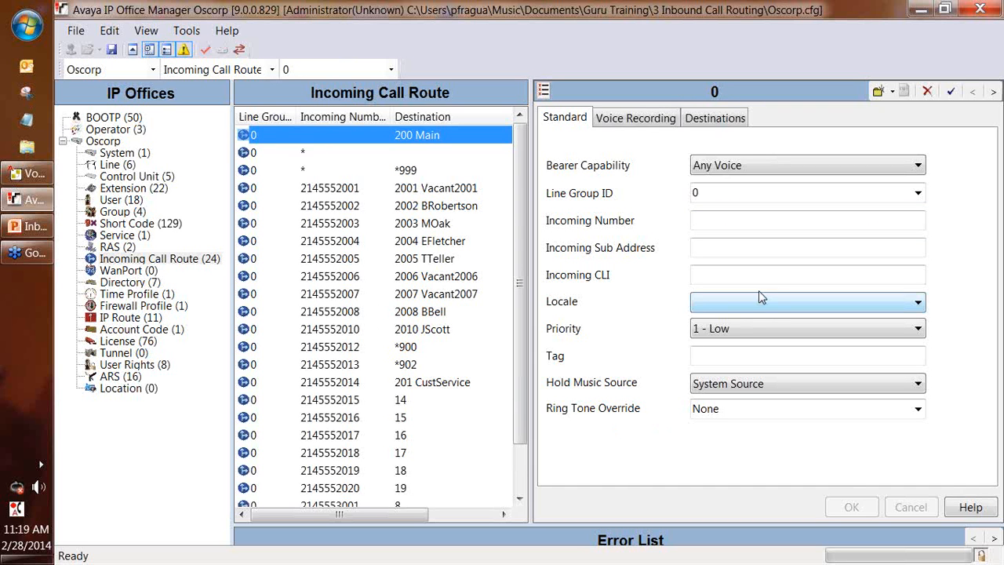
left_click(714, 223)
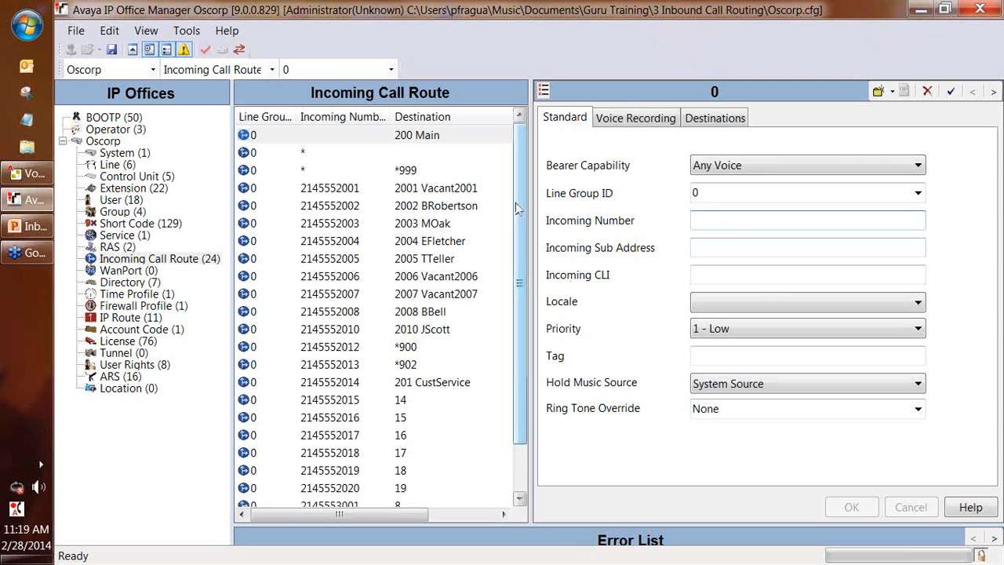
left_click(728, 116)
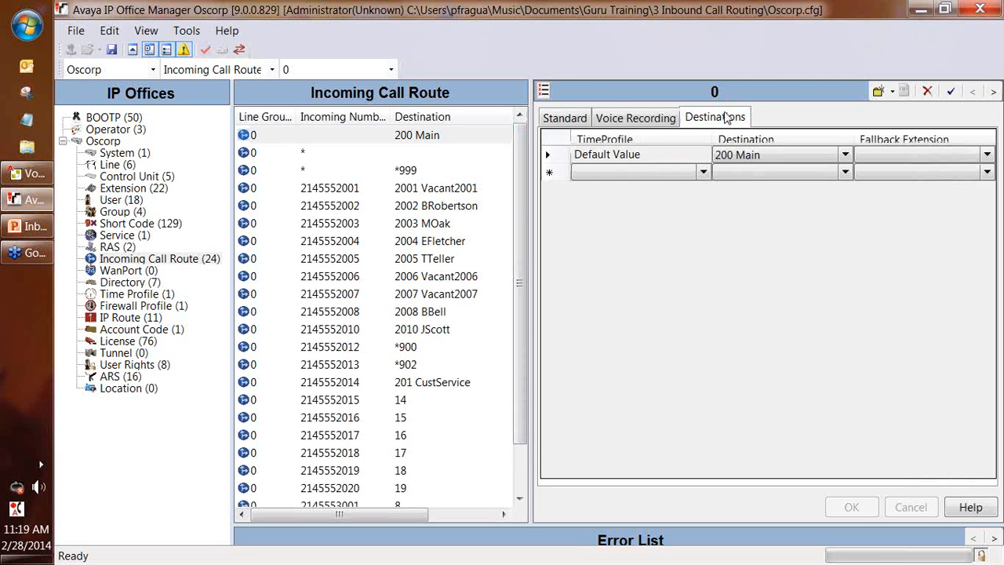
left_click(733, 156)
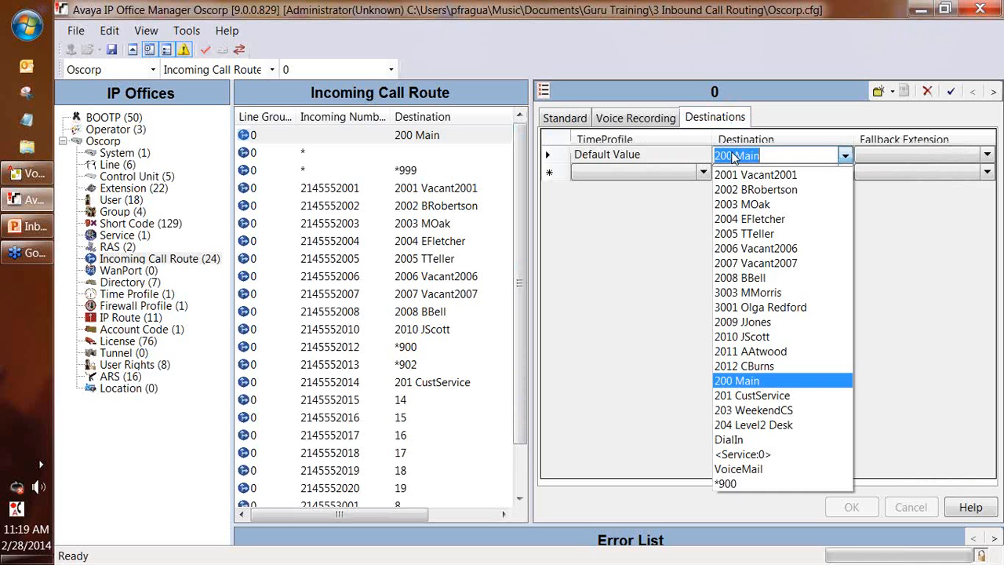
type("*90")
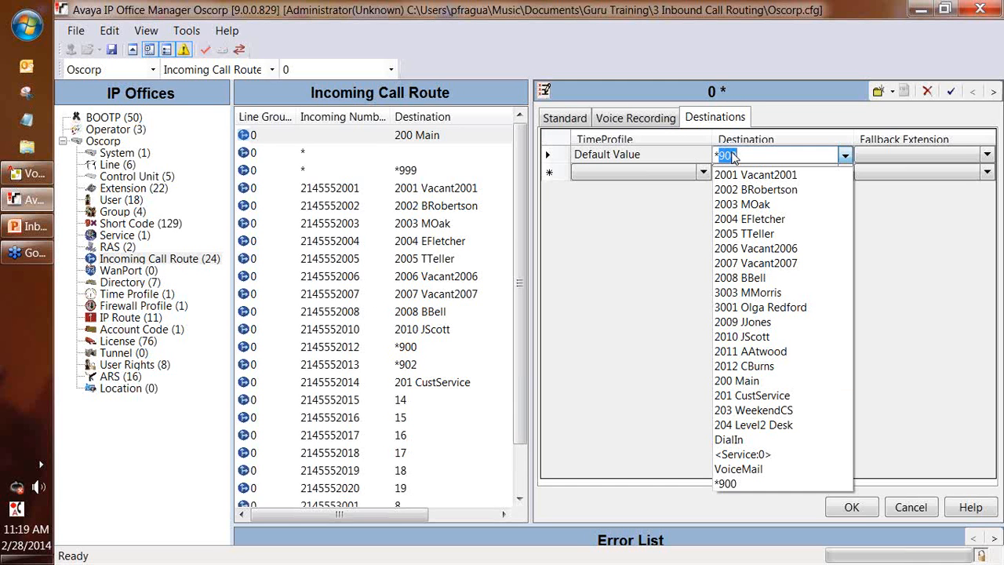
type("0")
key("Return")
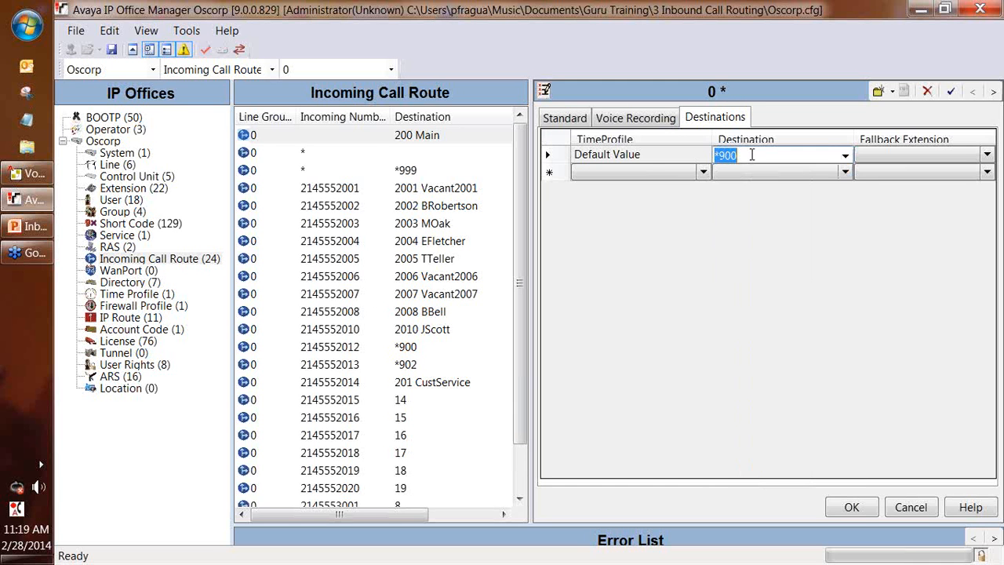
Step: Set the fallback extension of the blank-number route to 200 Main and save the configuration
left_click(877, 155)
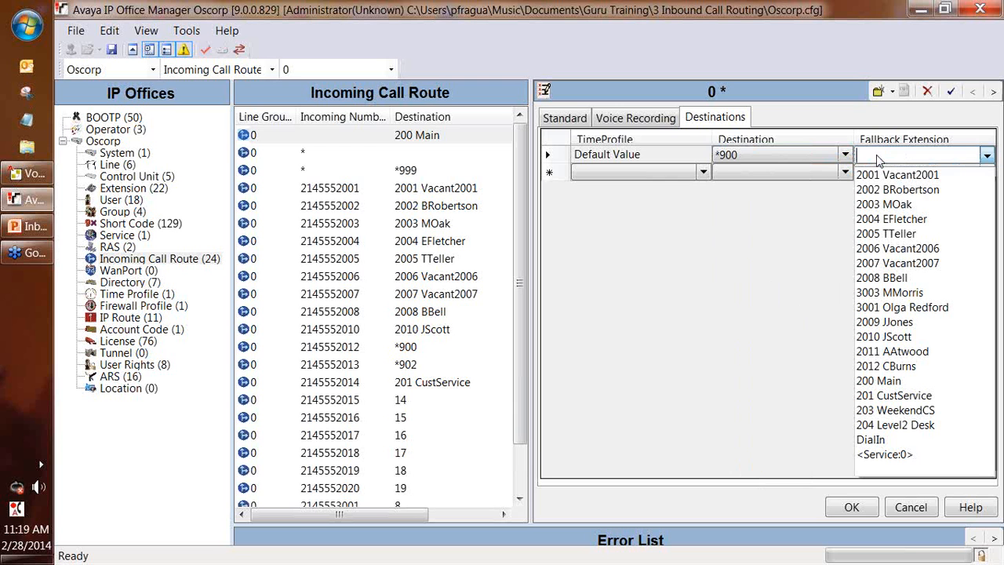
type("200 Main")
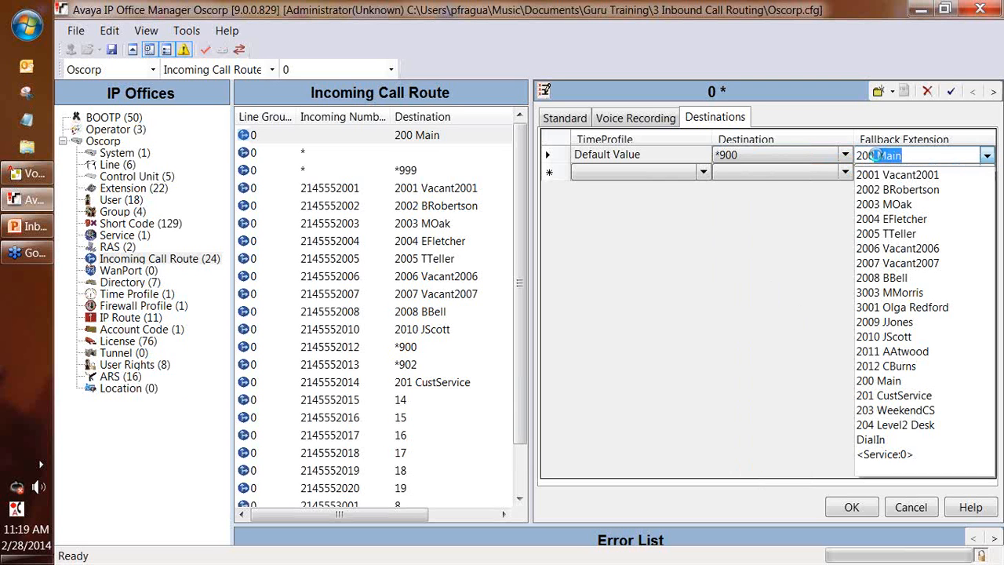
key("Return")
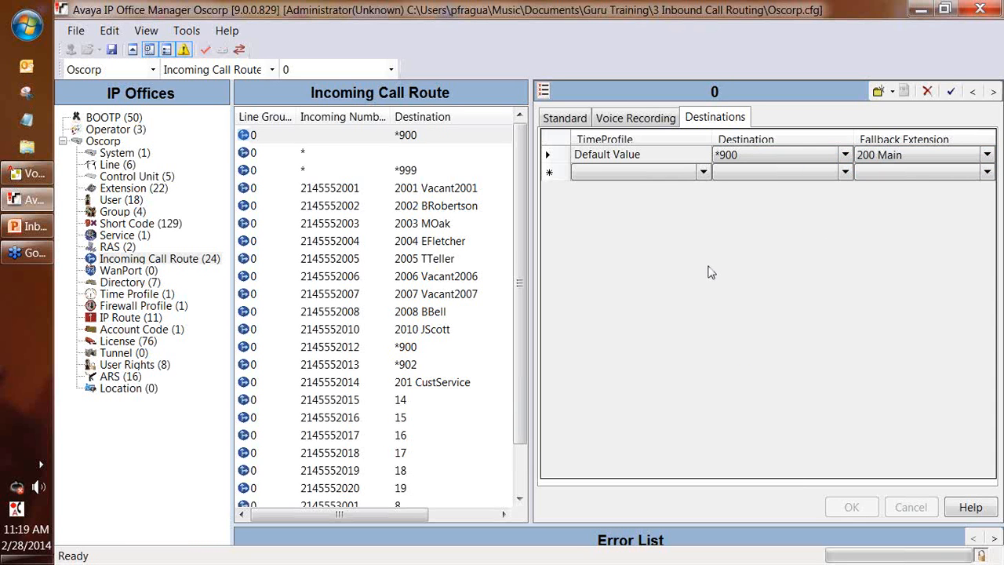
left_click(111, 49)
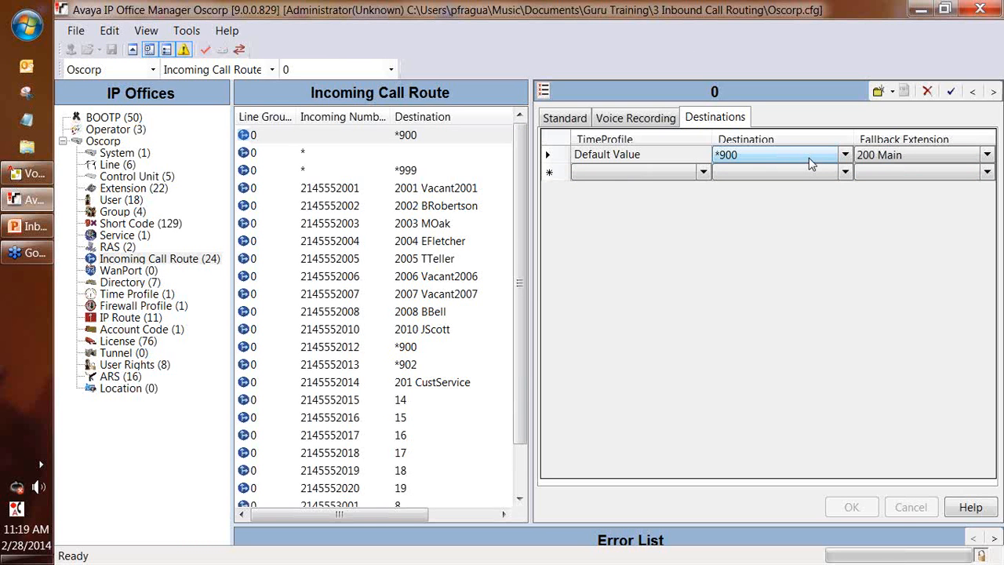
Step: Examine the destinations and fallback extensions of the numbered route to *900 and of several individual user routes
left_click(365, 349)
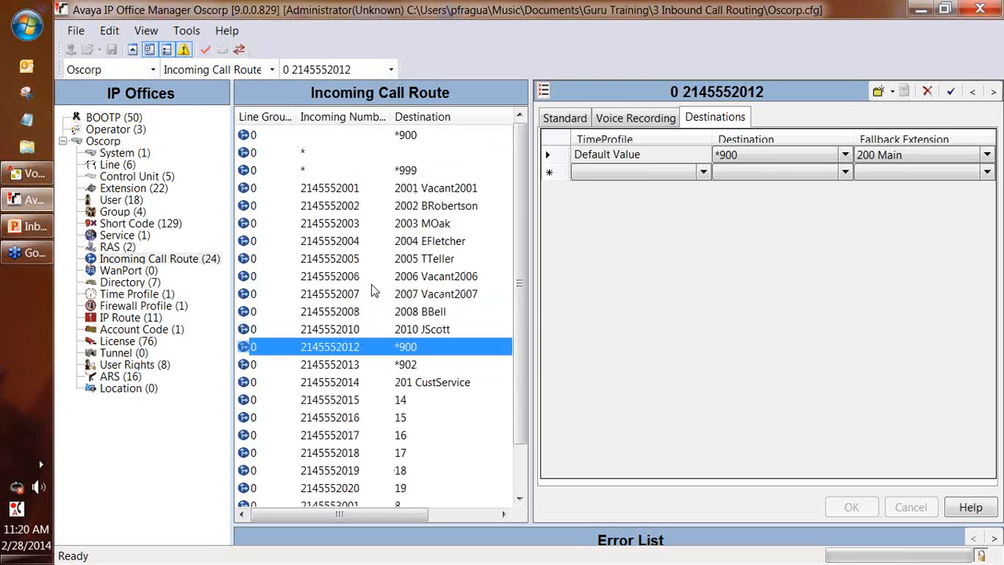
left_click(342, 190)
left_click(340, 207)
left_click(336, 275)
left_click(333, 330)
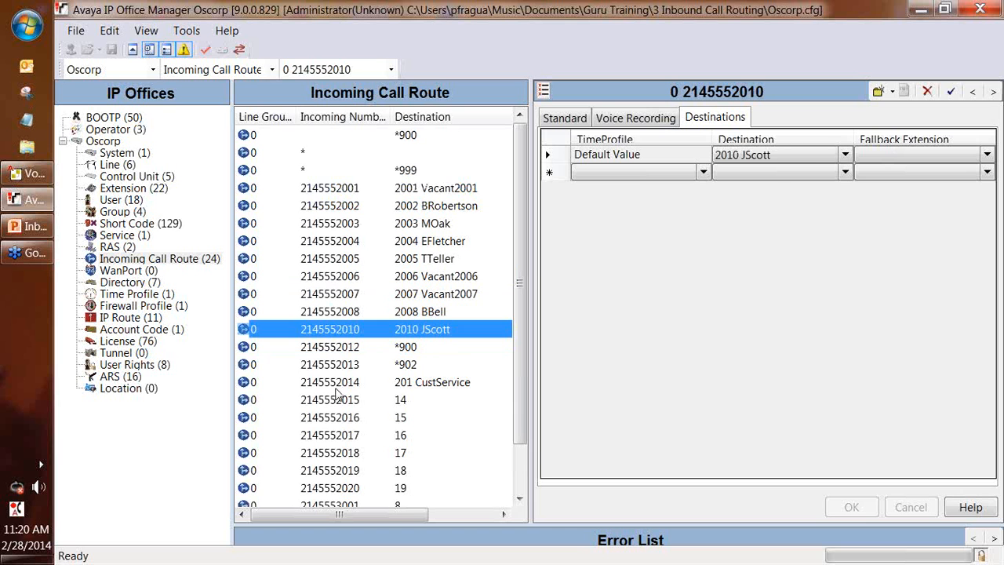
left_click(341, 311)
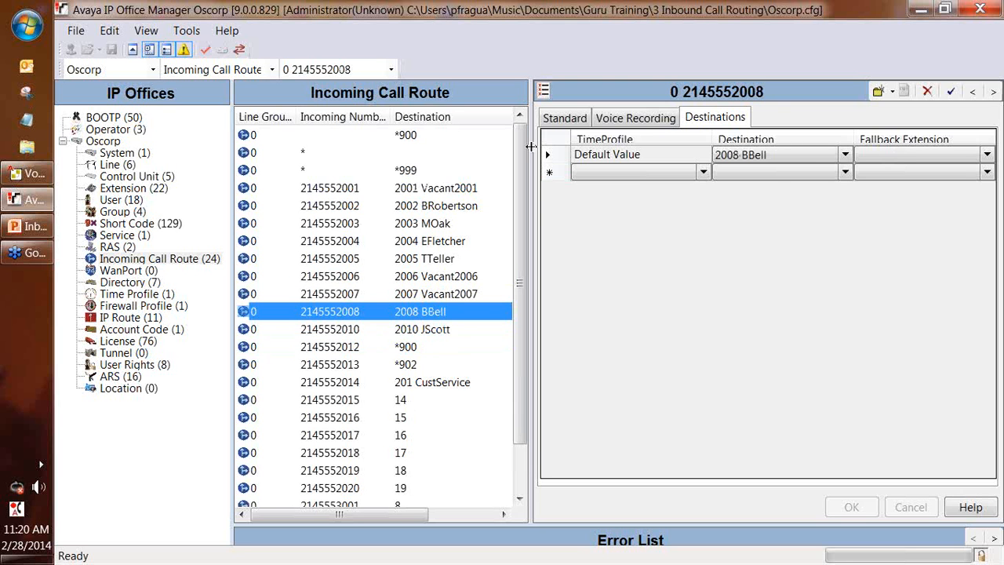
left_click_drag(523, 141, 523, 220)
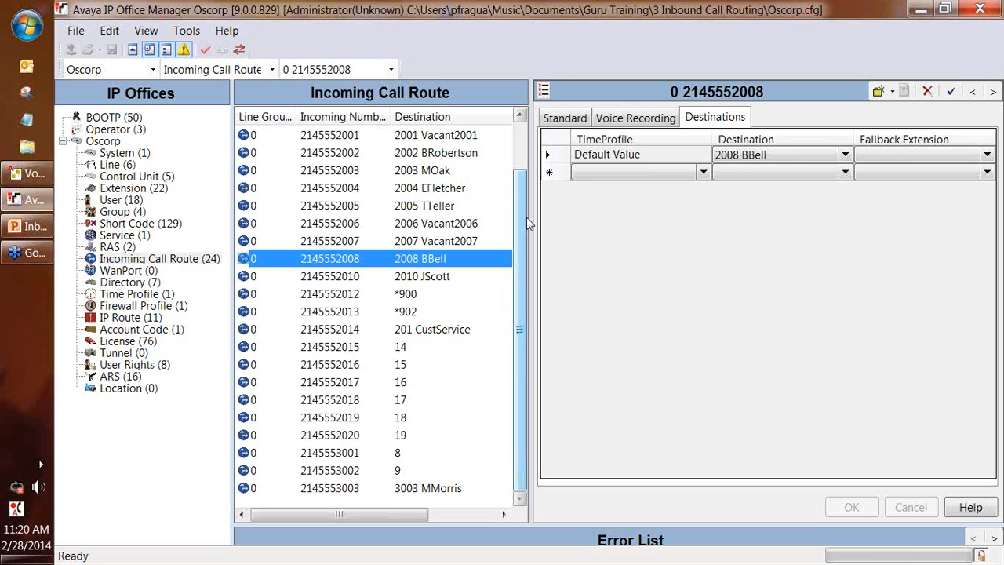
left_click(428, 223)
left_click(402, 193)
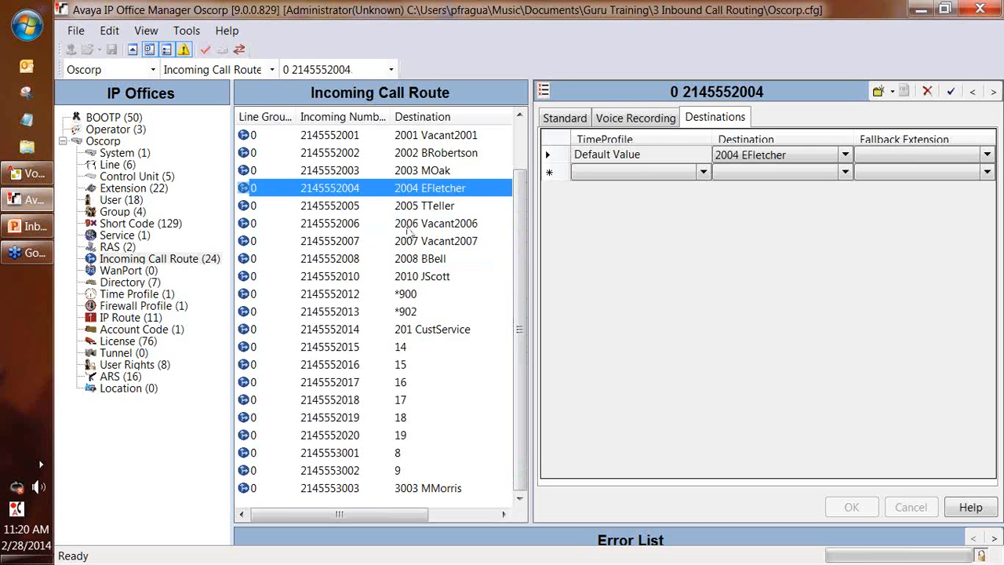
scroll(409, 244, "up", 1)
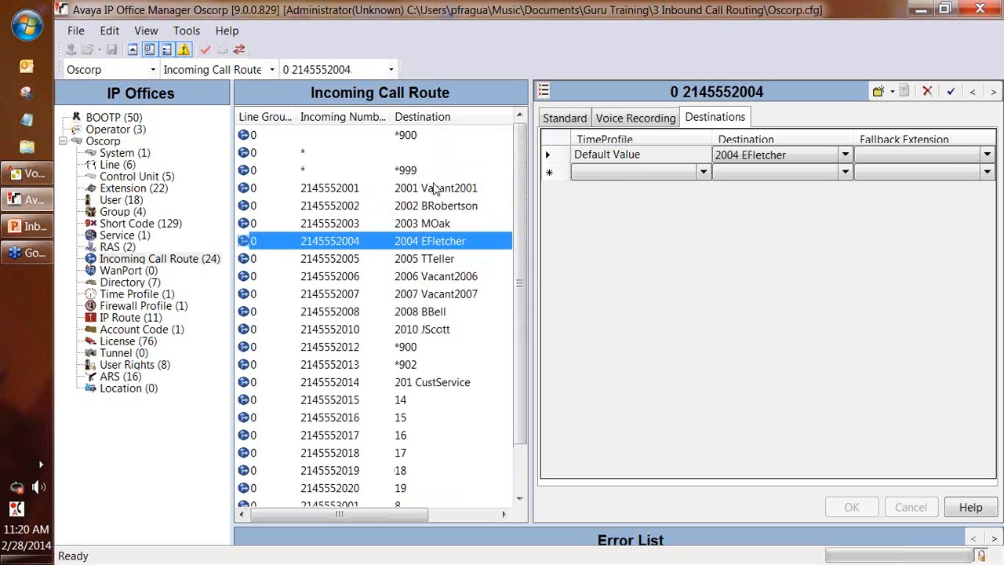
Step: Compare the blank-number route's destination and fallback with those of the numbered *900 route, the route to 14 and several user routes
left_click(337, 136)
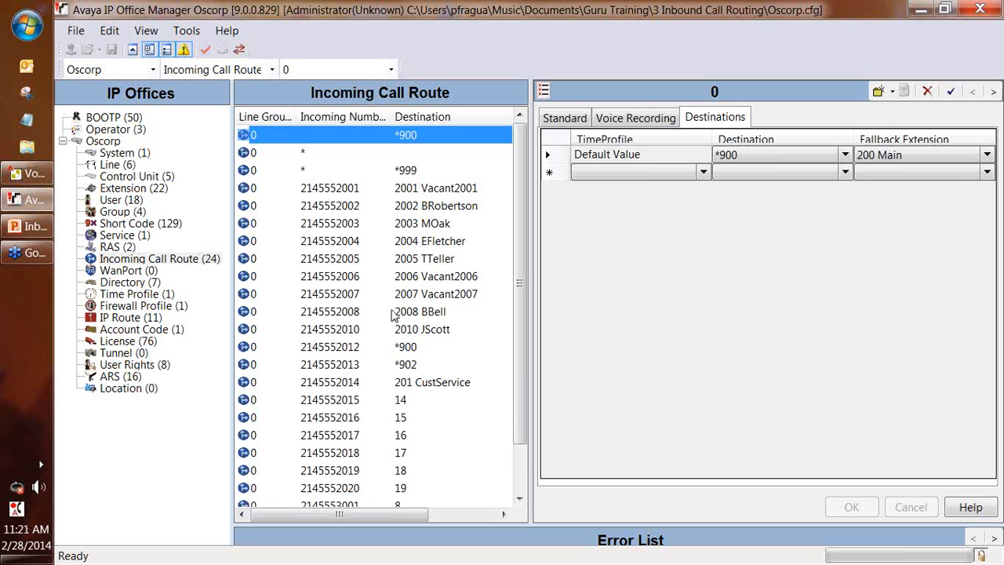
left_click(373, 261)
left_click(409, 398)
left_click(410, 346)
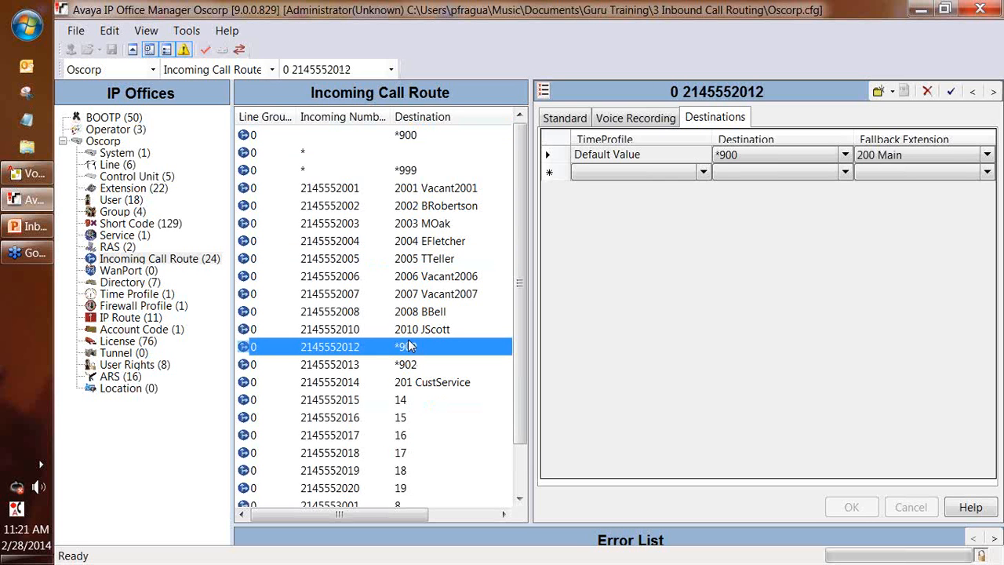
left_click(399, 240)
left_click(391, 206)
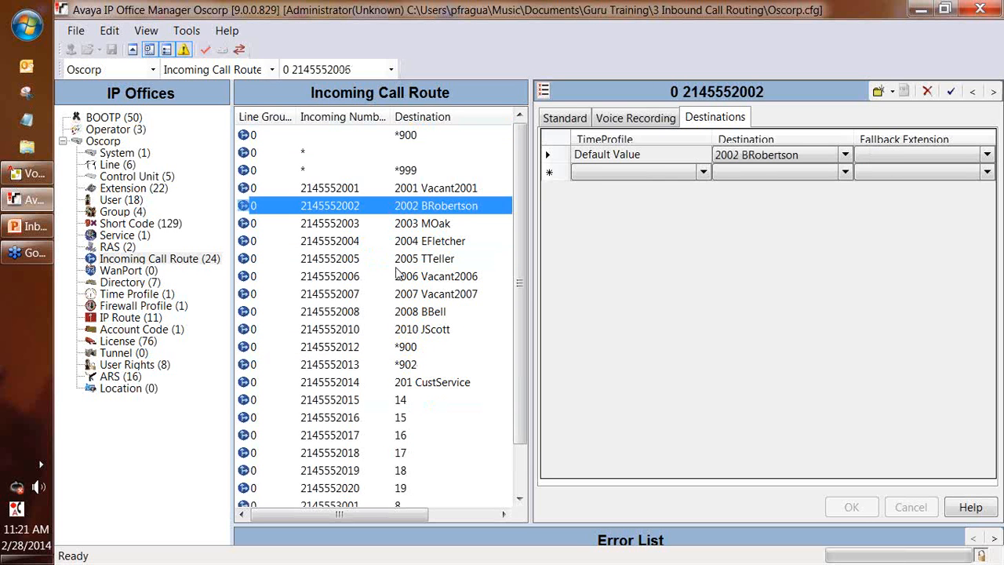
left_click(400, 274)
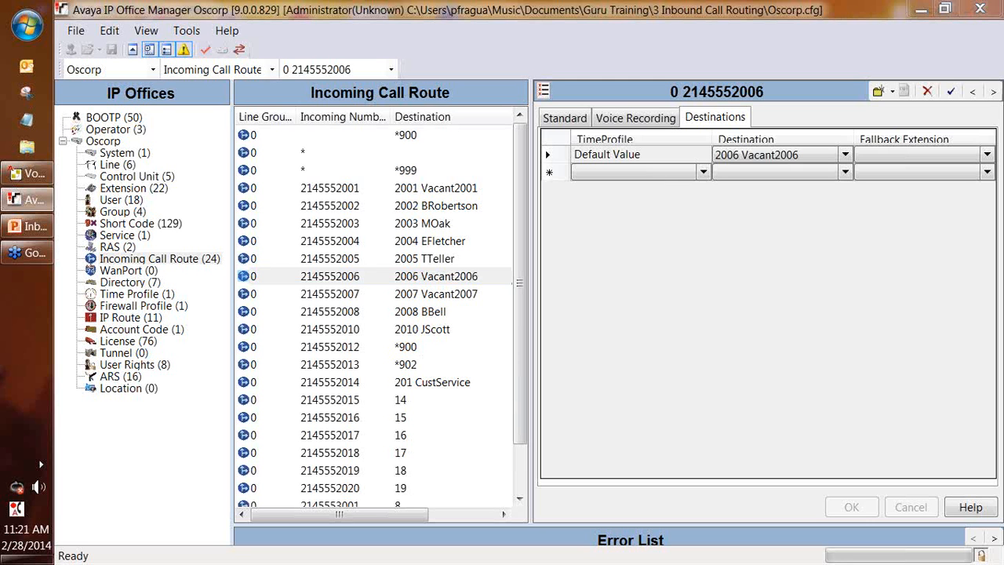
Step: Switch to Voicemail Pro Client and mark March 13, 2014 in the calendar of the Holiday condition
left_click(17, 179)
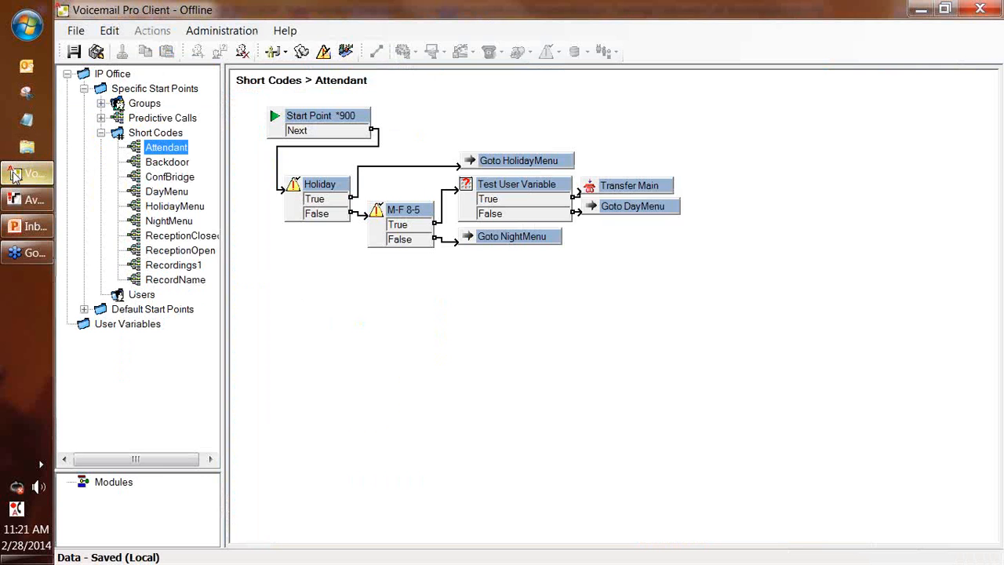
left_click(374, 409)
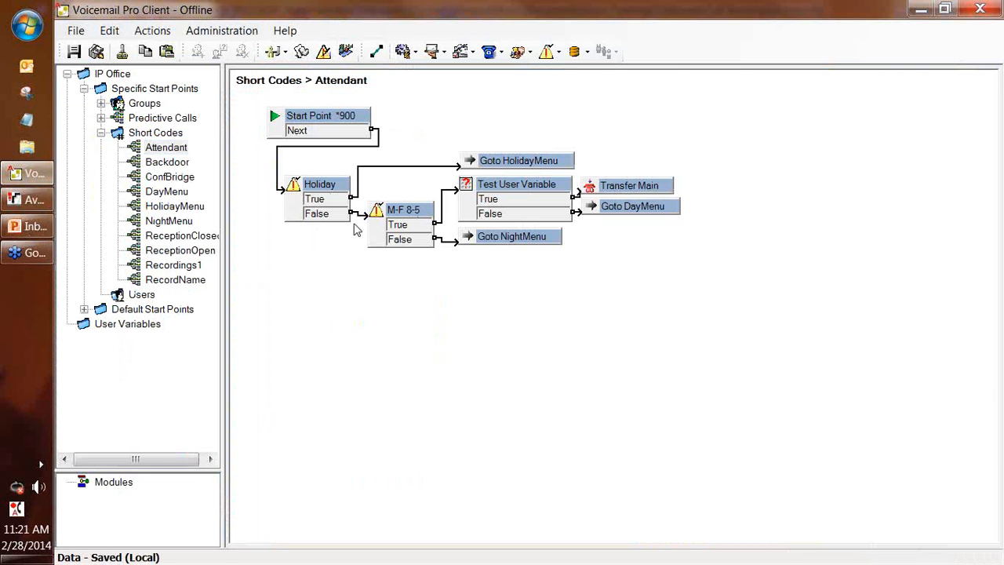
left_click(338, 184)
left_click(323, 50)
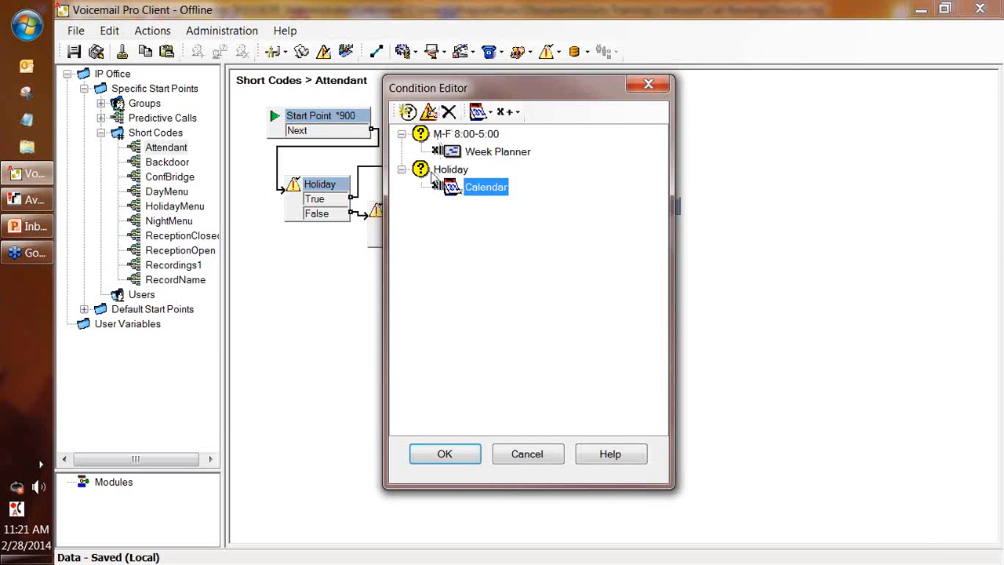
double_click(484, 192)
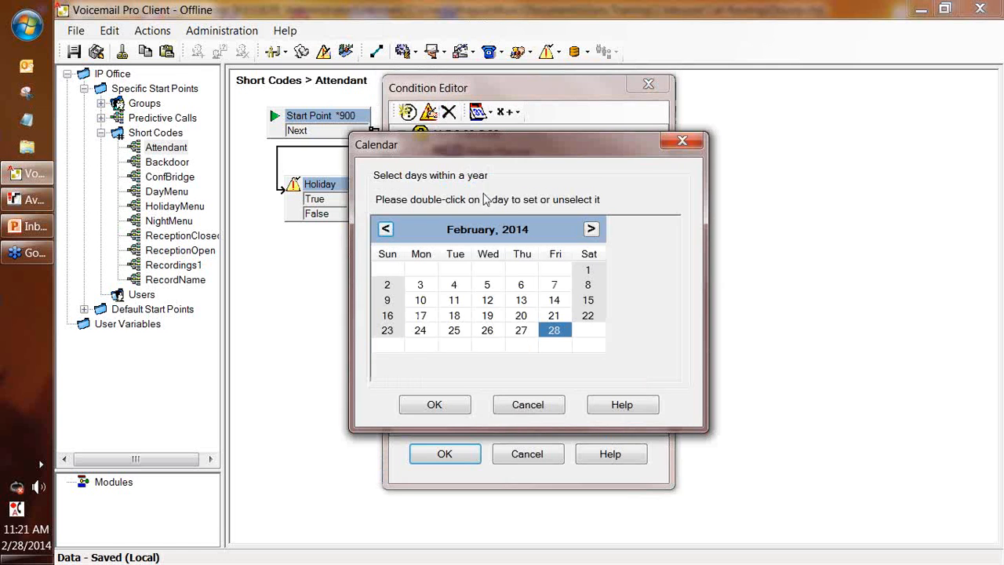
left_click(591, 229)
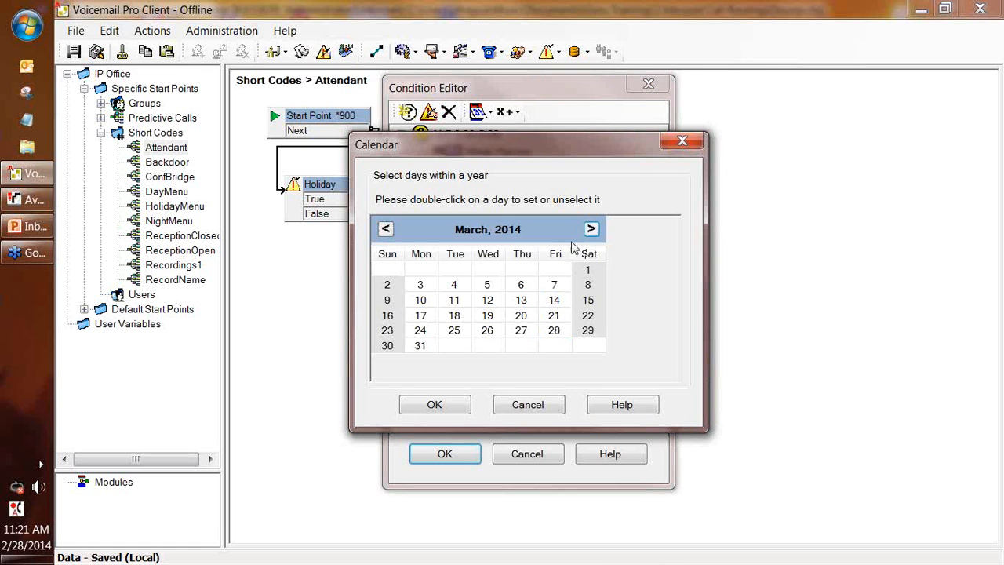
double_click(520, 301)
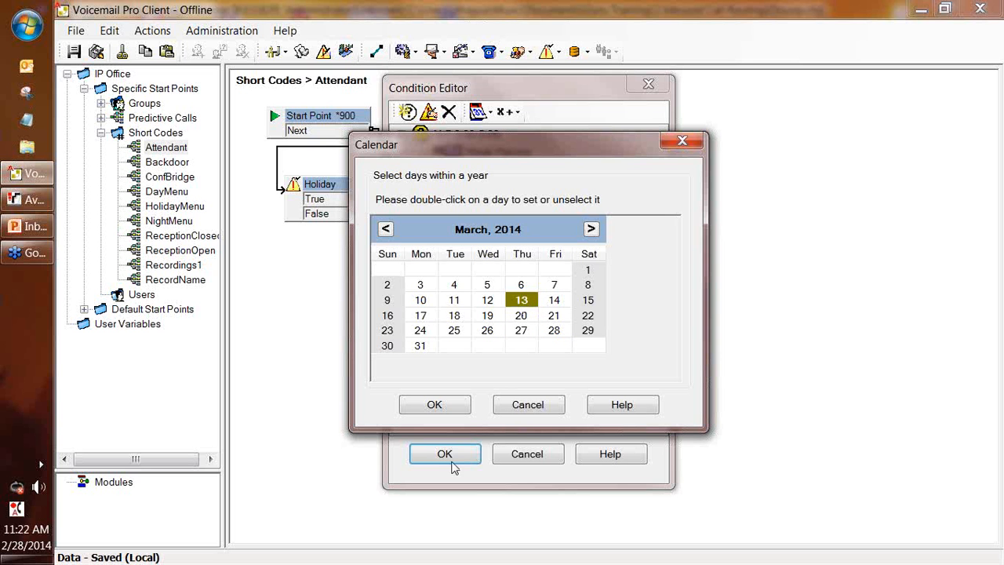
left_click(437, 406)
left_click(471, 459)
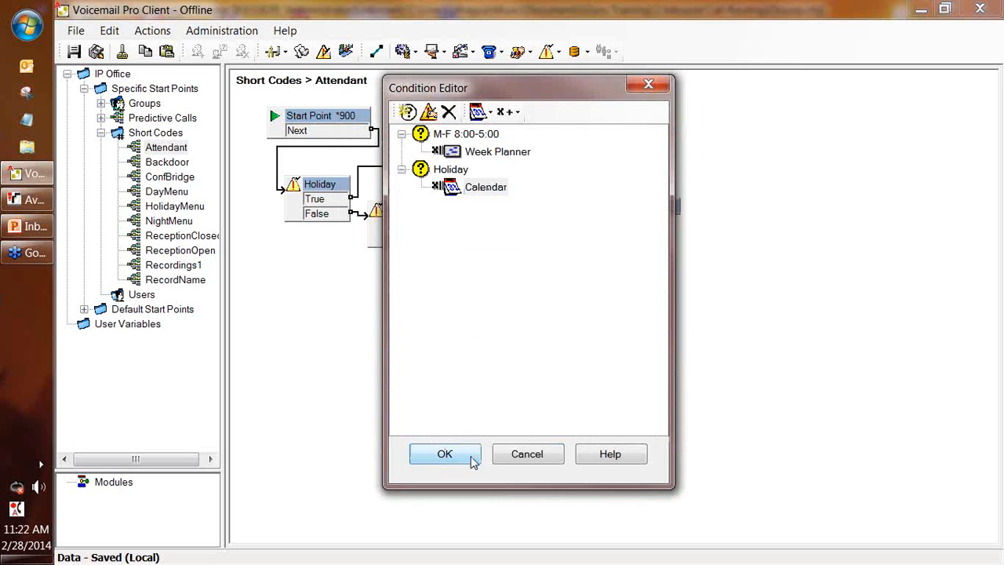
left_click(104, 57)
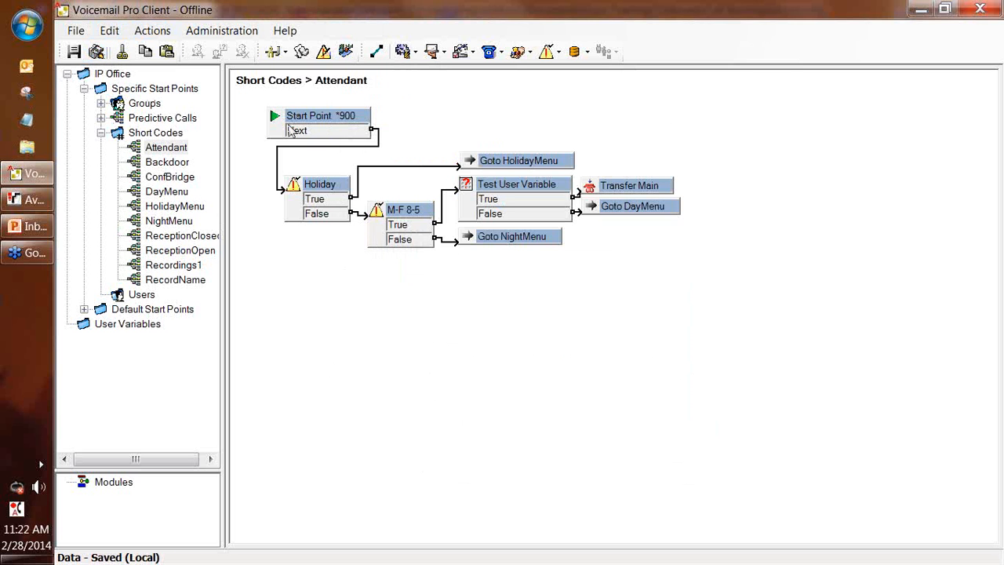
Step: Review the Holiday calendar entry in the Condition Editor and close the editor without changes
left_click(356, 202)
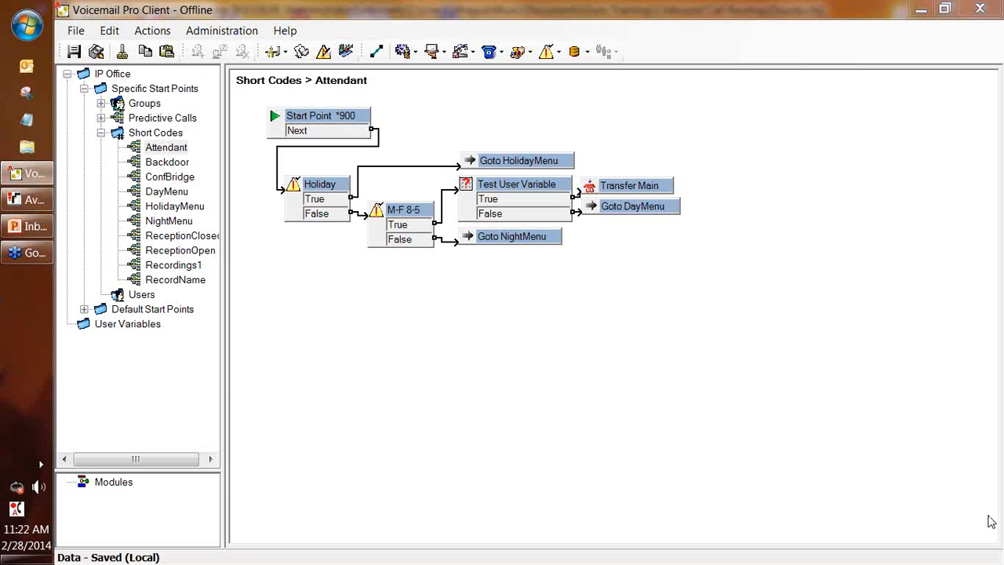
left_click(323, 52)
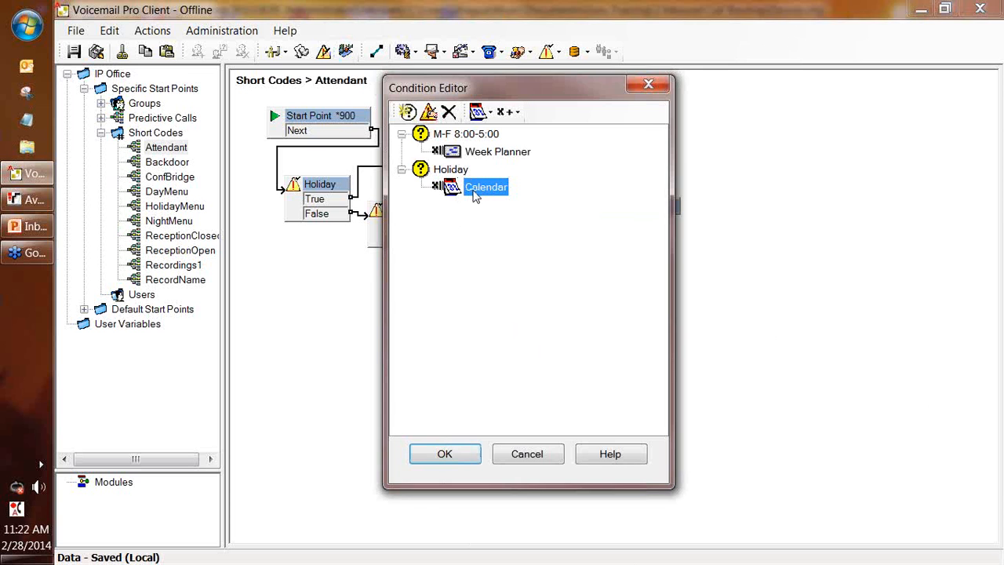
left_click(529, 457)
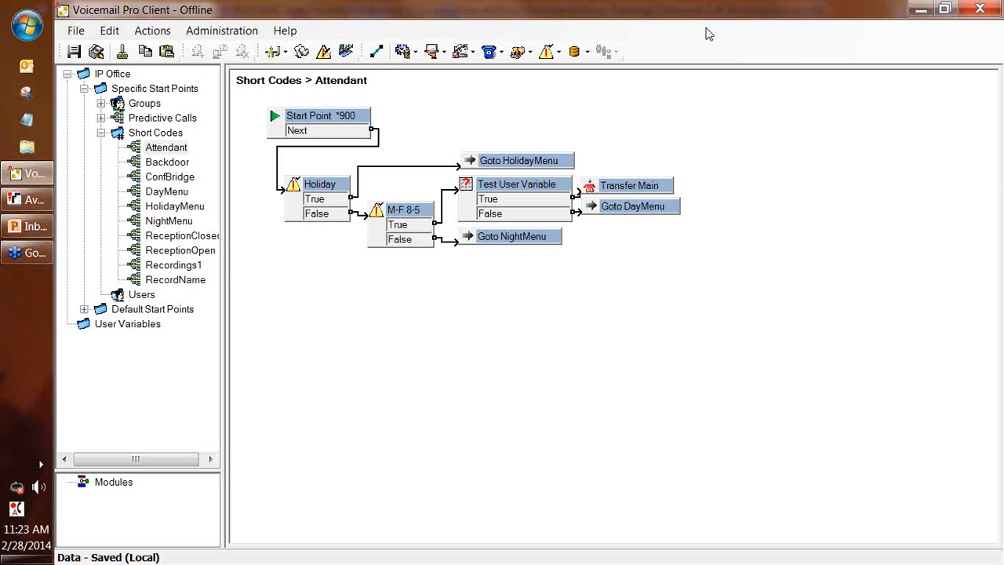
Step: Return to IP Office Manager, inspect the destination of the route to *999 and review the full incoming call route list
left_click(921, 10)
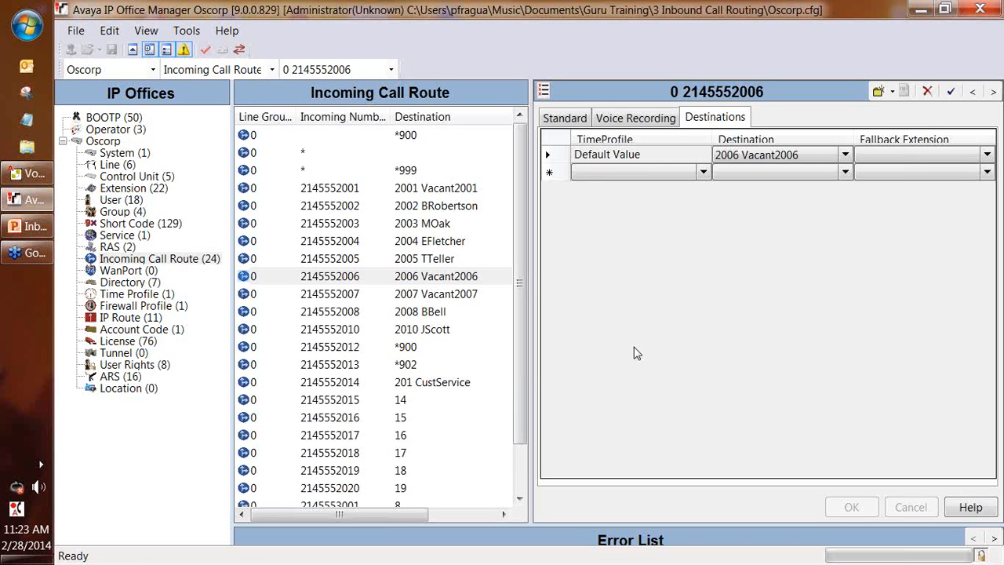
left_click(410, 174)
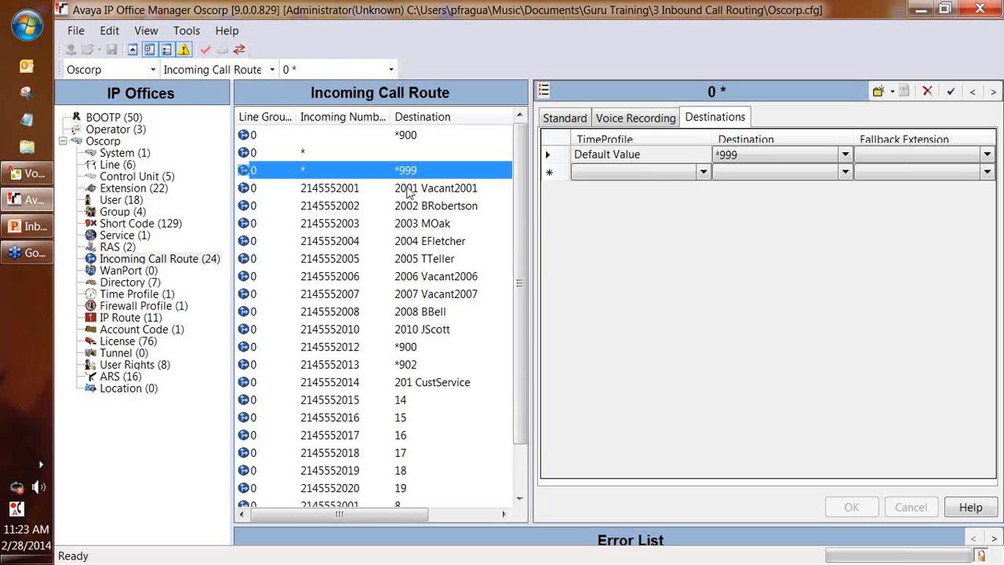
left_click_drag(522, 221, 521, 293)
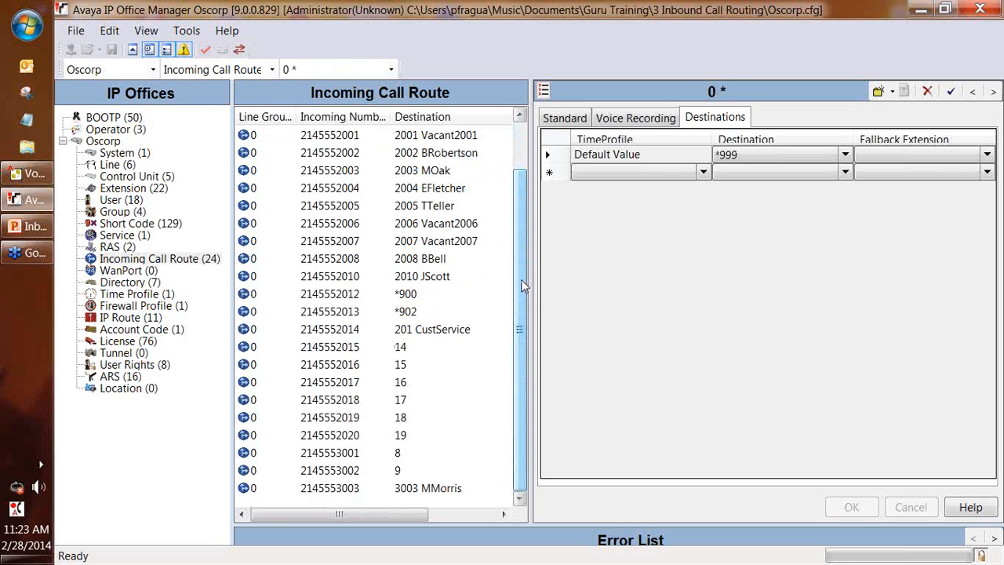
left_click(521, 147)
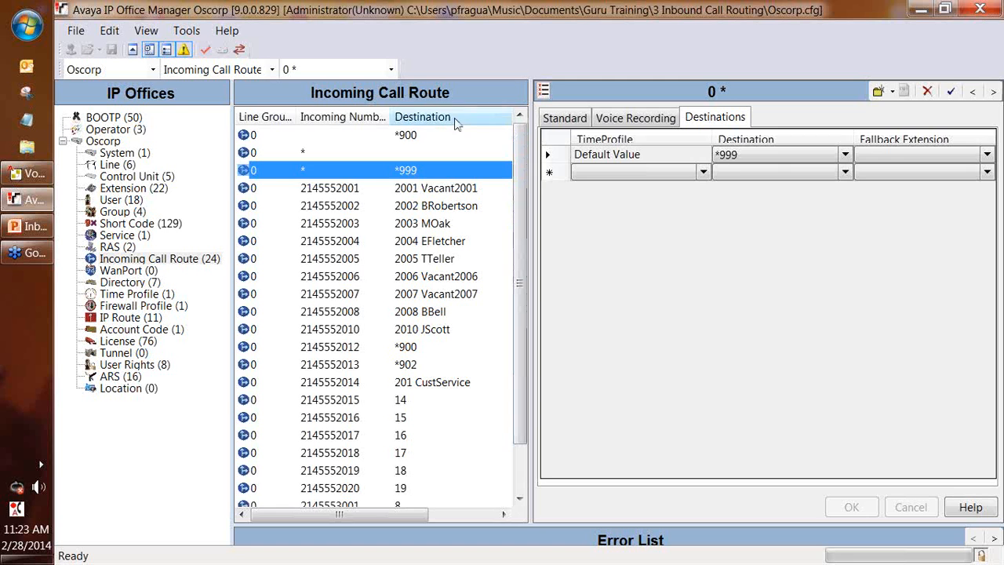
Step: Compare the matching settings and destination of the wildcard route to *999 with those of the wildcard route that has no destination
left_click(556, 122)
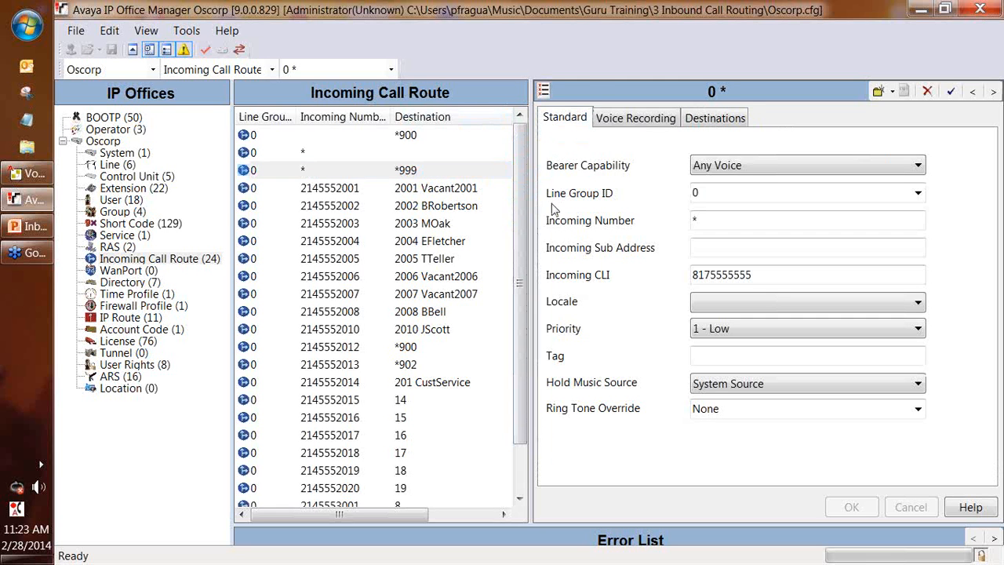
left_click(729, 125)
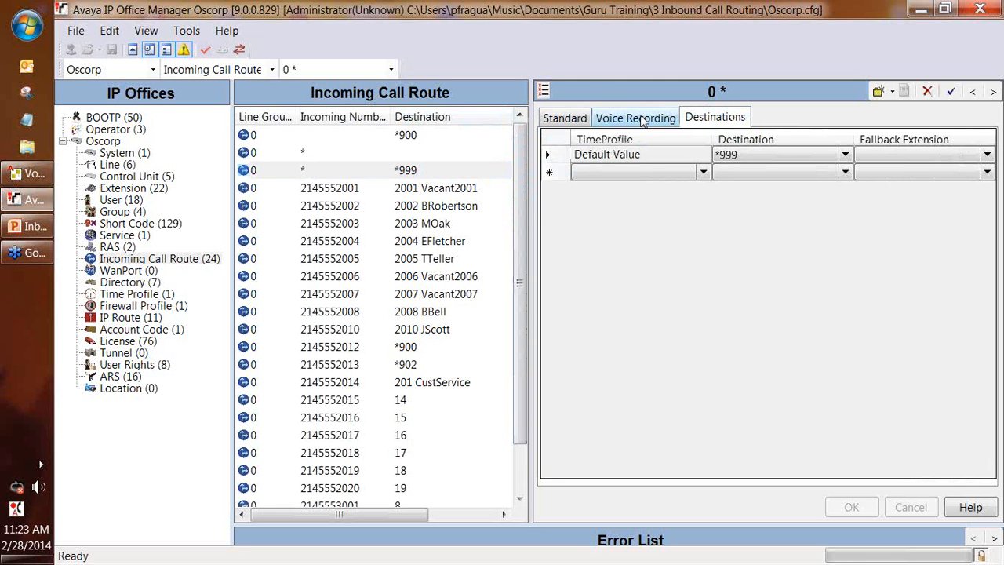
left_click(579, 118)
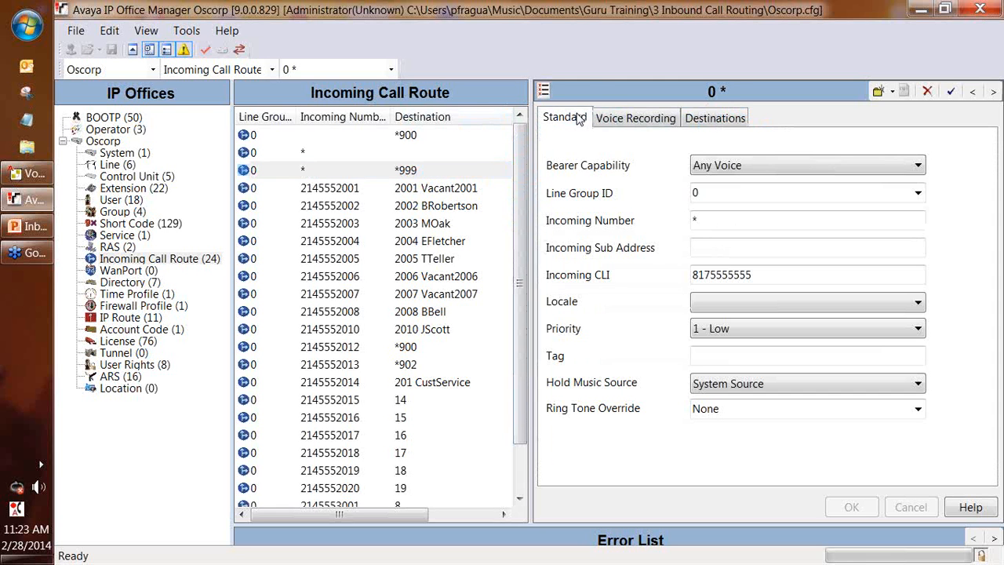
left_click(328, 155)
left_click(718, 117)
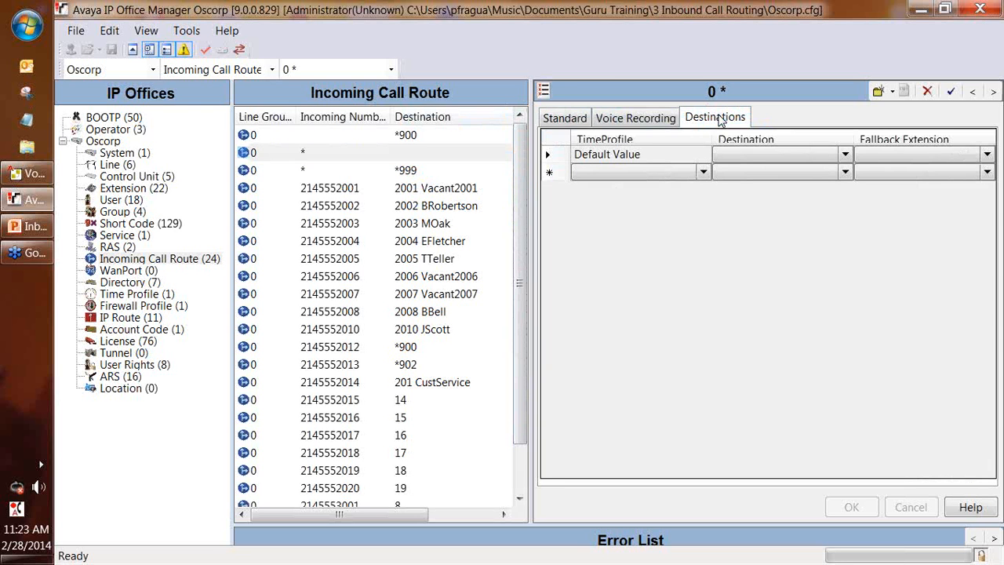
left_click(376, 171)
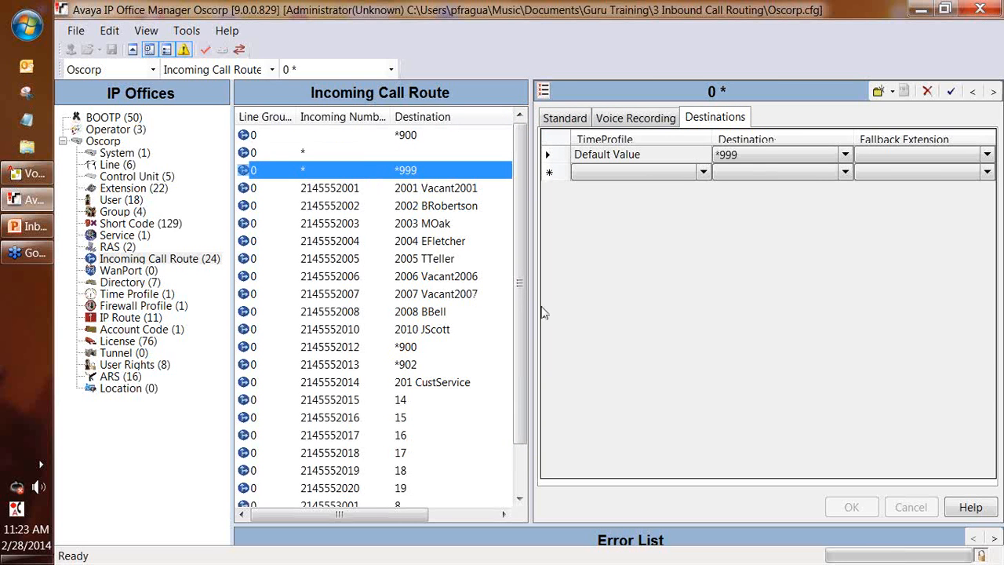
Step: Examine the *999 route's line group ID, incoming number and incoming CLI, and recheck its destination
left_click(569, 117)
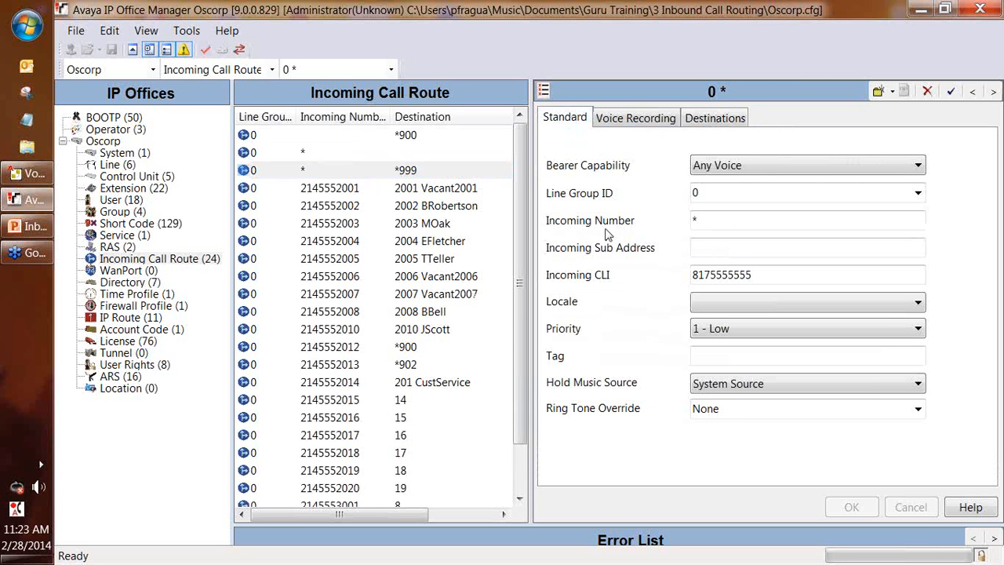
left_click(752, 225)
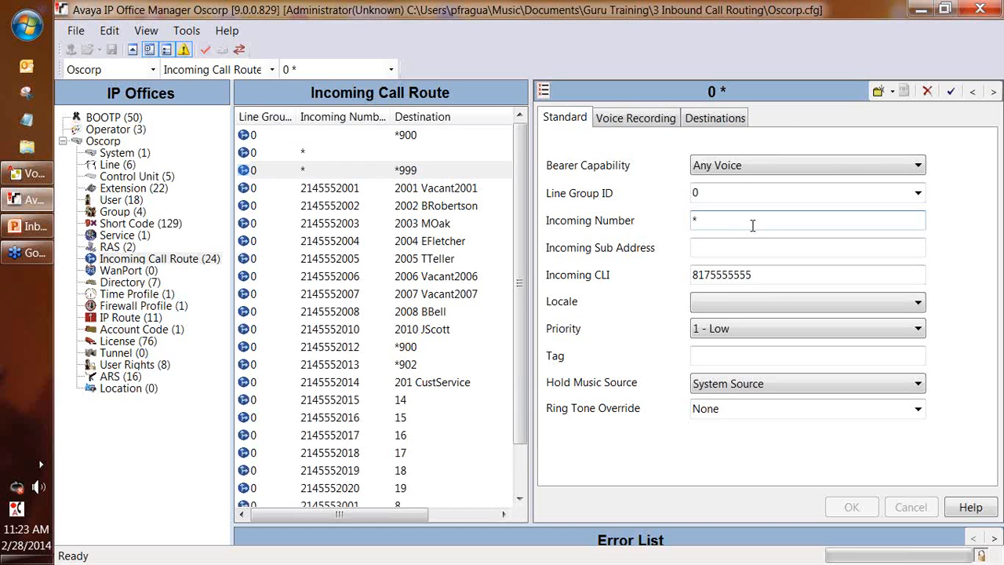
left_click_drag(708, 219, 619, 232)
left_click(708, 221)
left_click_drag(716, 220, 624, 204)
left_click(713, 223)
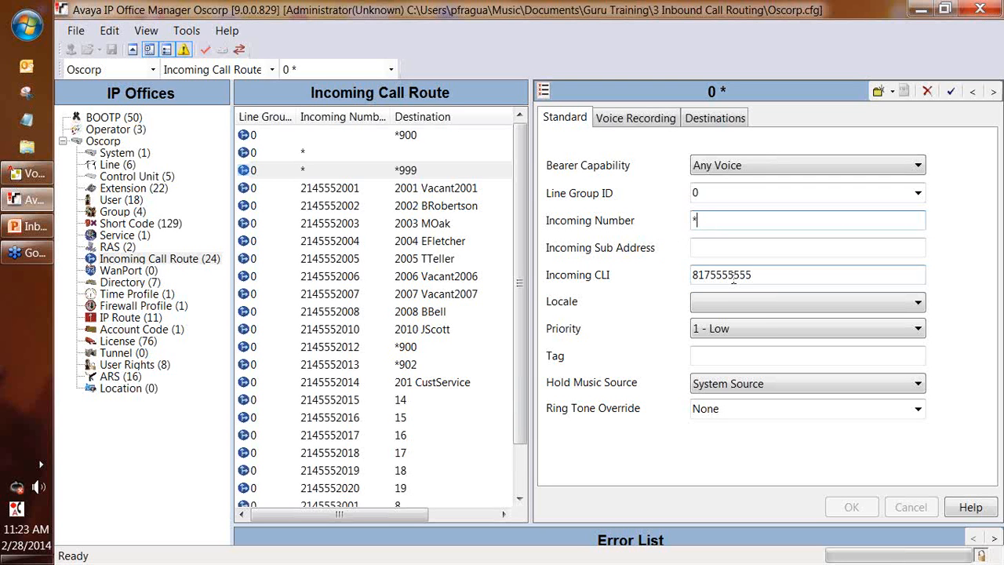
left_click_drag(773, 278, 677, 277)
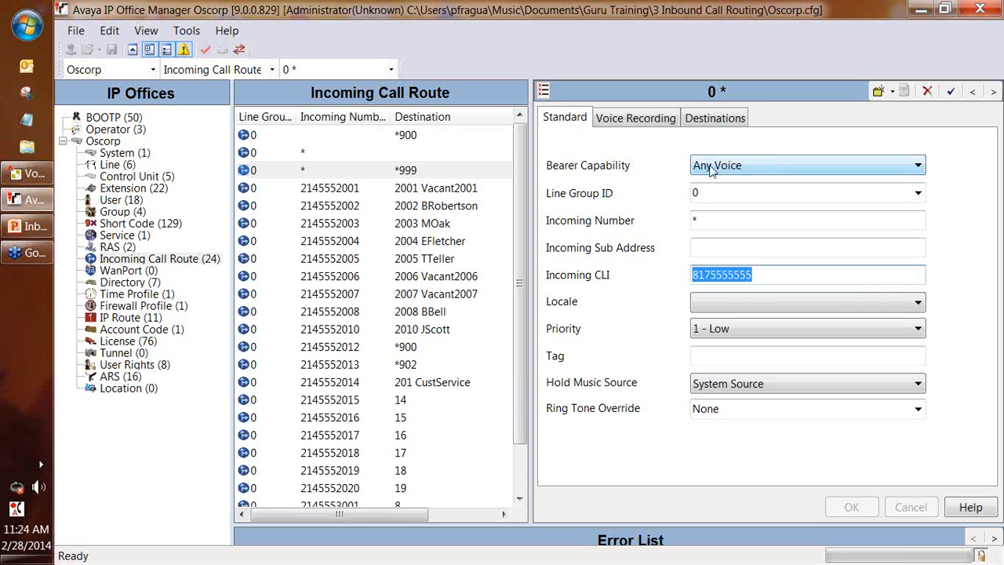
left_click(708, 193)
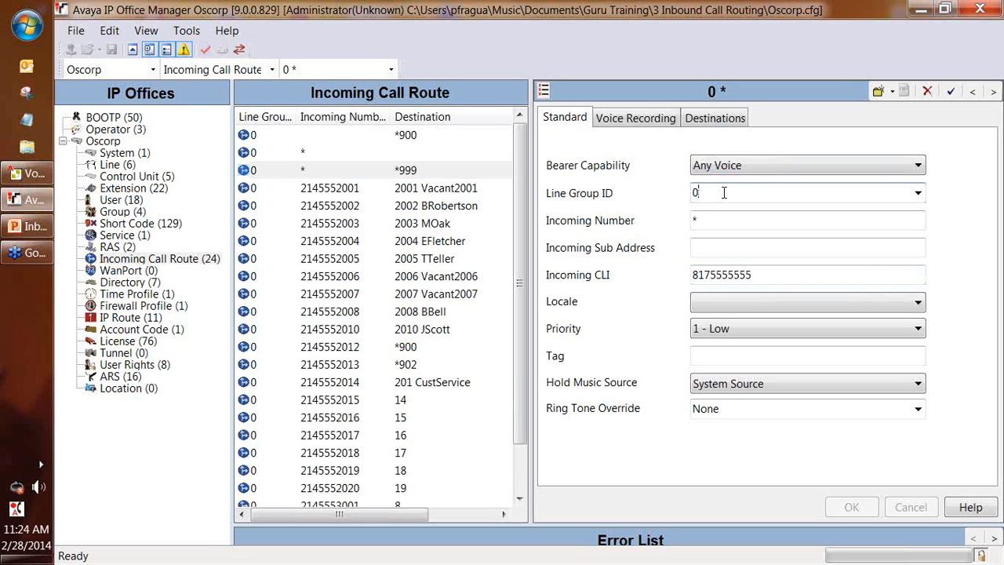
left_click_drag(723, 192, 651, 194)
left_click(698, 220)
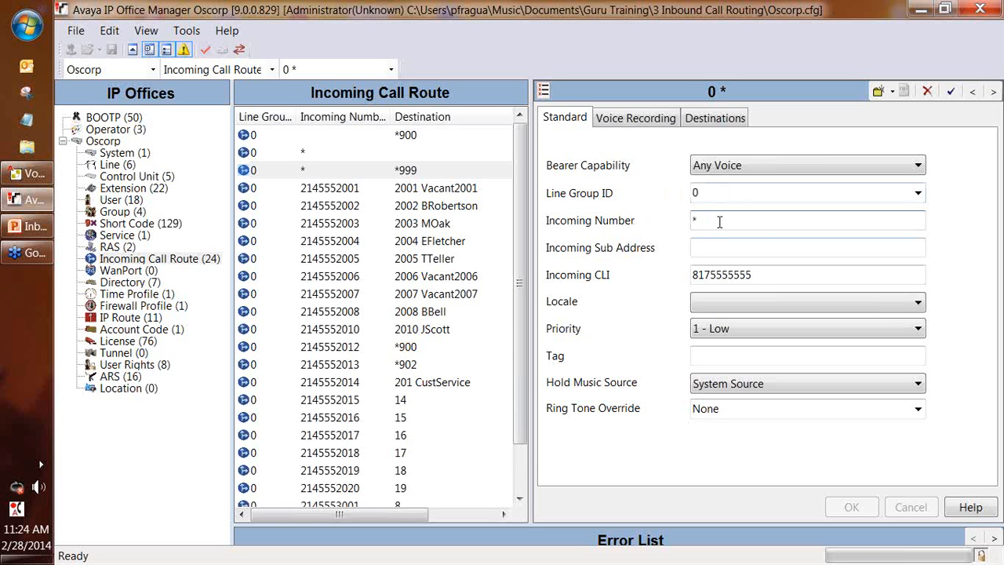
left_click_drag(762, 276, 676, 275)
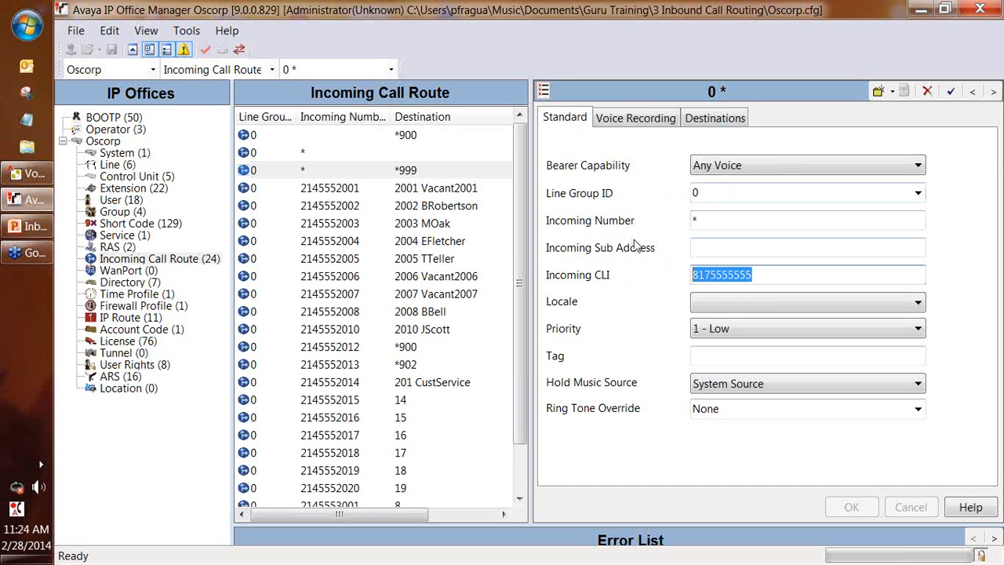
left_click(711, 118)
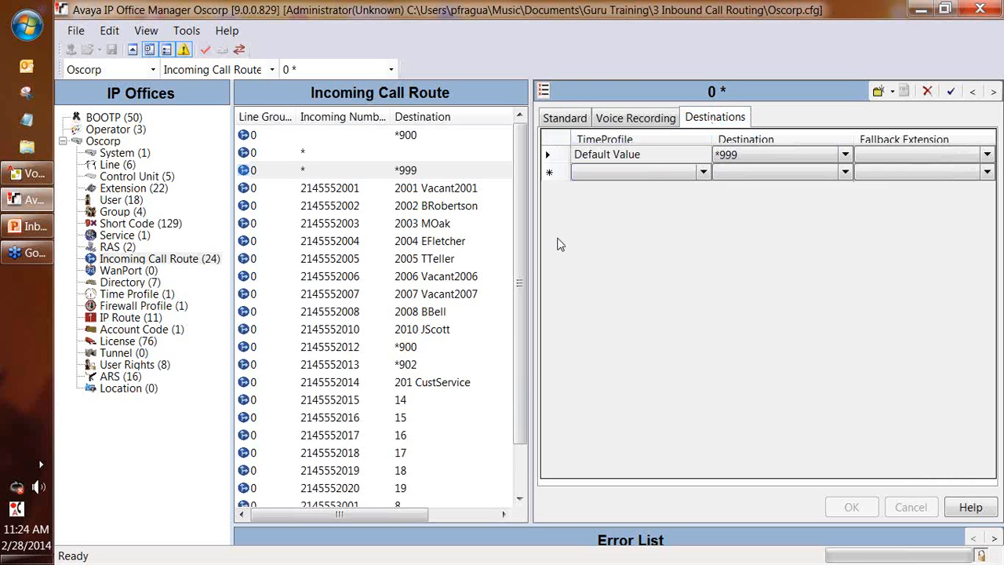
Step: Look up the *999 short code in the short code list and examine its code and feature
left_click(180, 226)
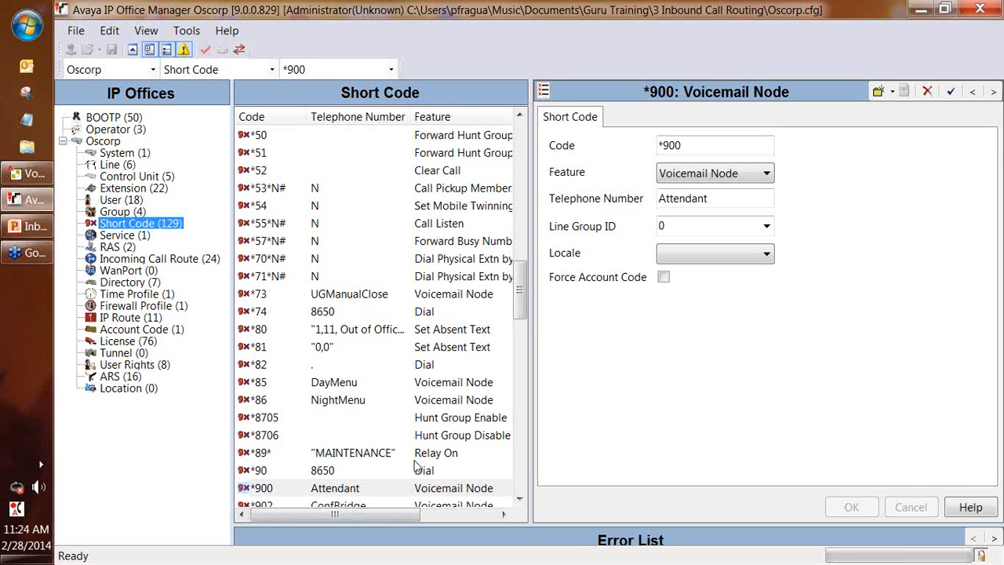
left_click_drag(522, 291, 524, 326)
left_click(376, 329)
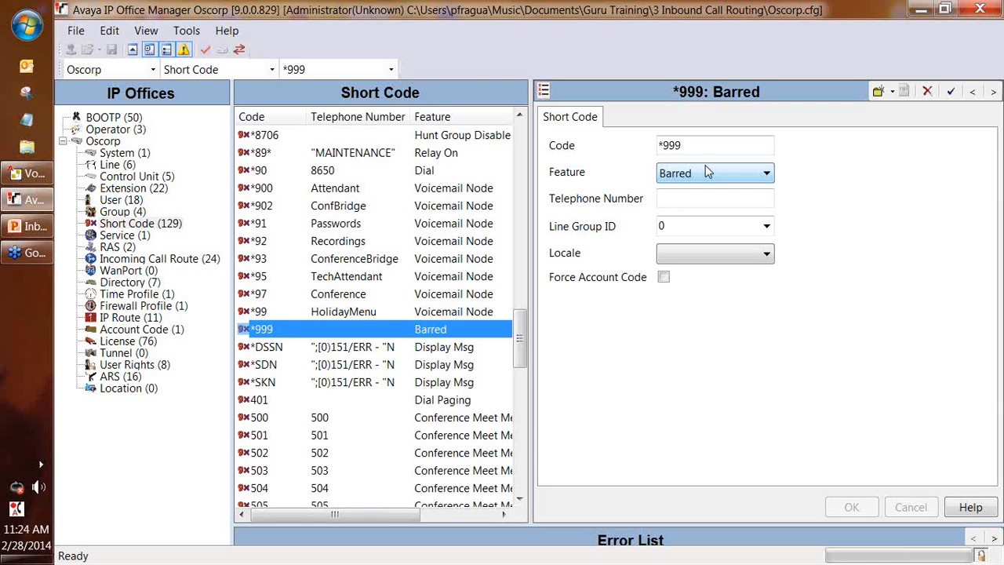
left_click(702, 145)
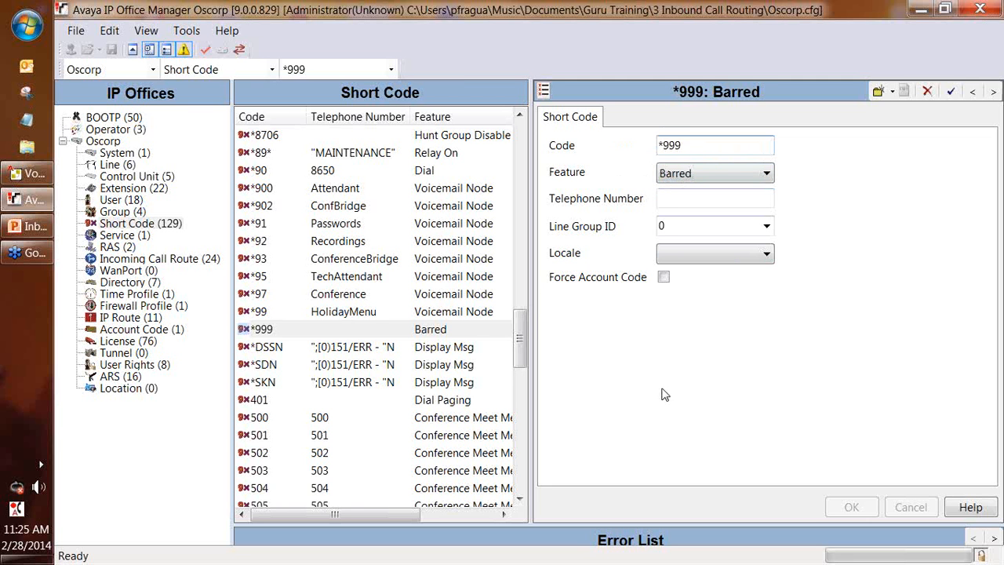
Step: Set the destination of the wildcard incoming call route without a destination to 204 Level2 Desk and apply the change
left_click(191, 260)
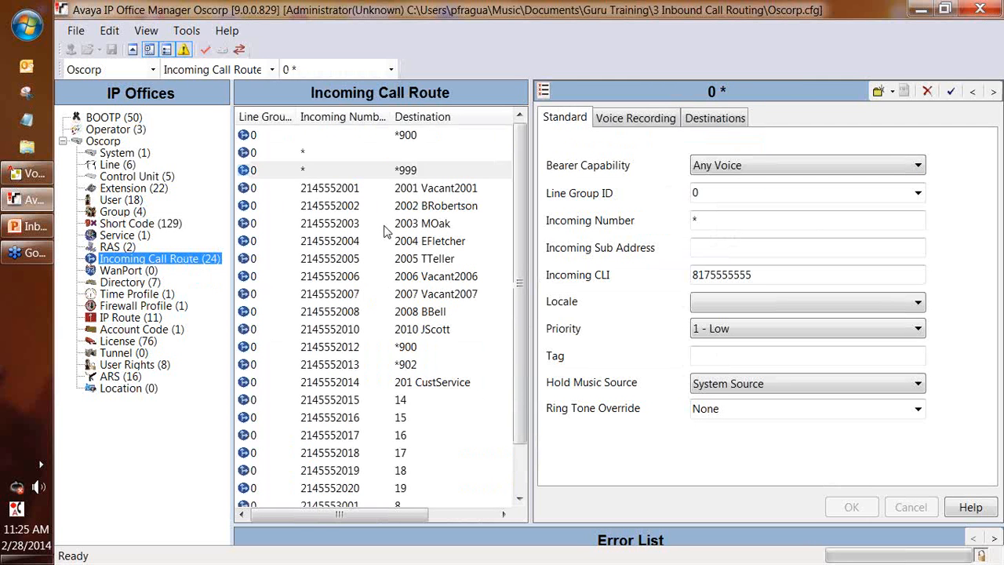
left_click(406, 158)
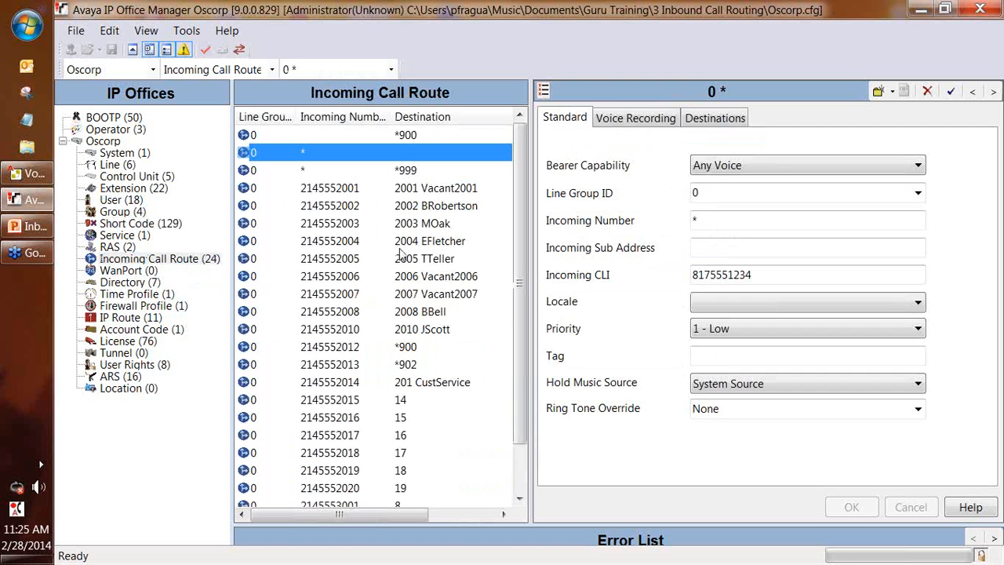
left_click(738, 121)
left_click(741, 155)
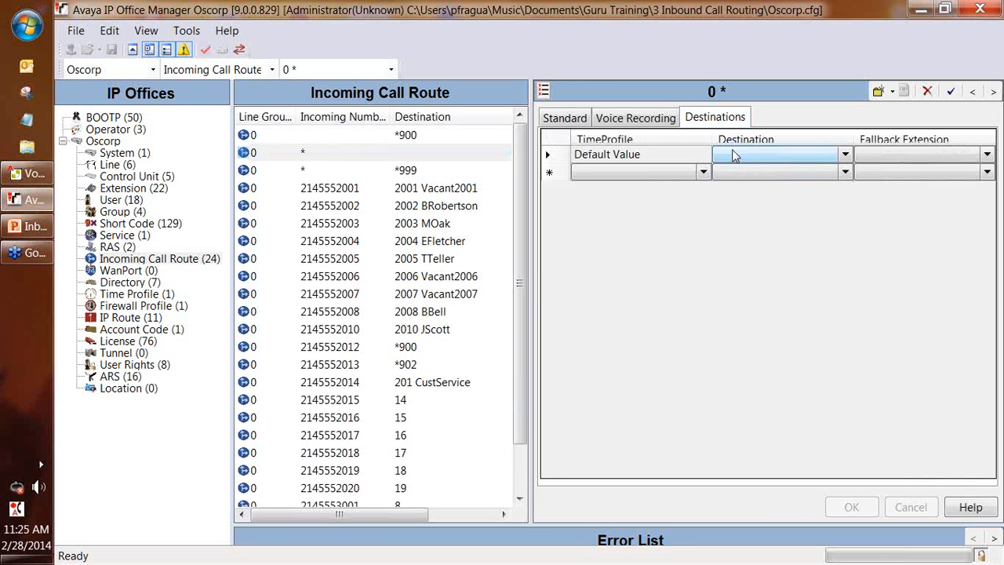
left_click(740, 160)
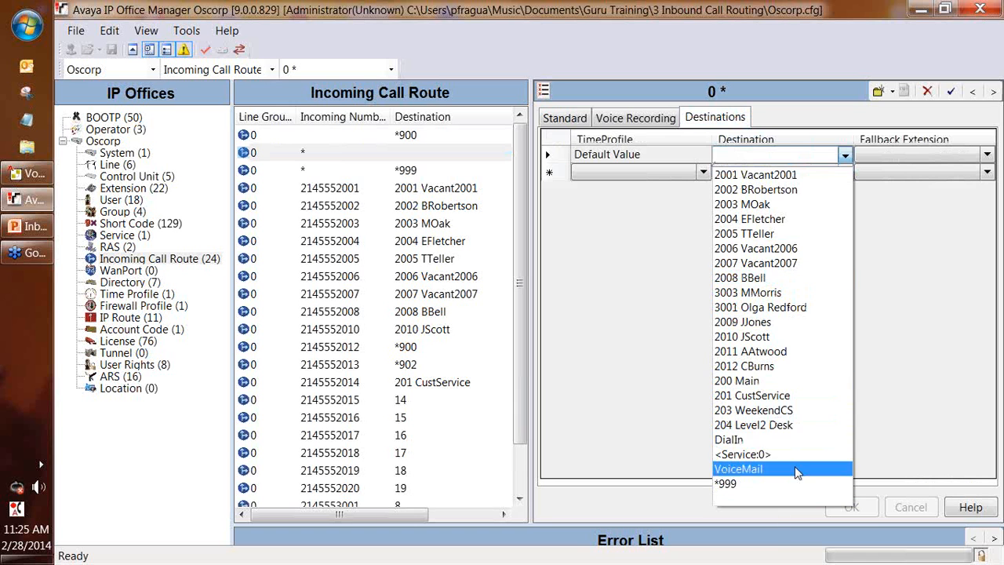
left_click(789, 424)
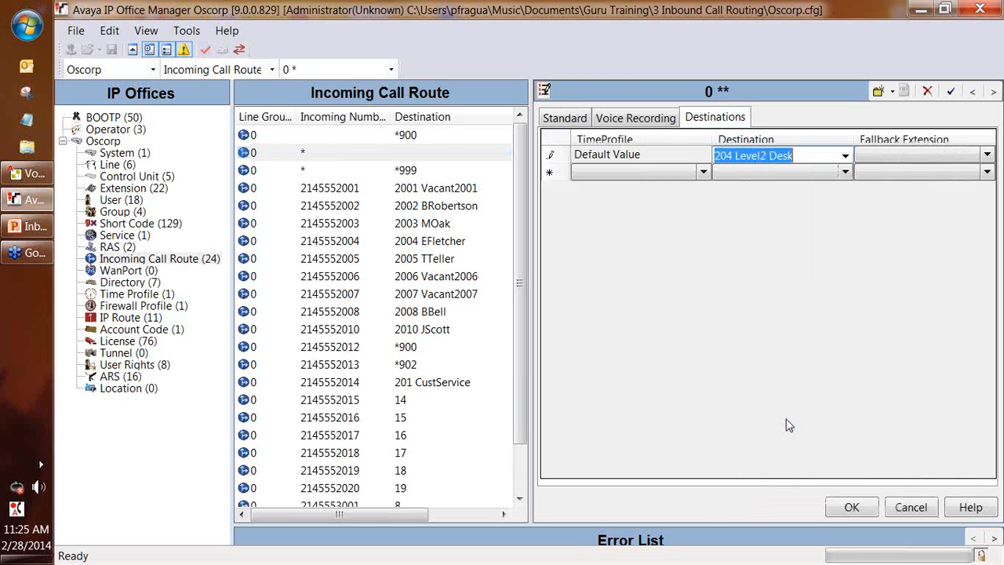
left_click(853, 505)
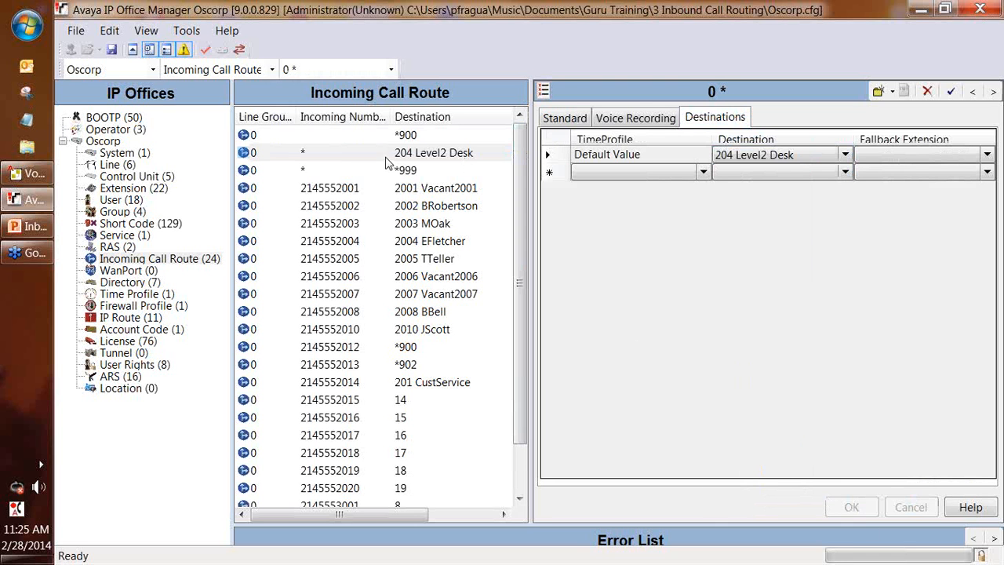
Step: Review the incoming CLI and destination of the wildcard route to 204 Level2 Desk
left_click(554, 128)
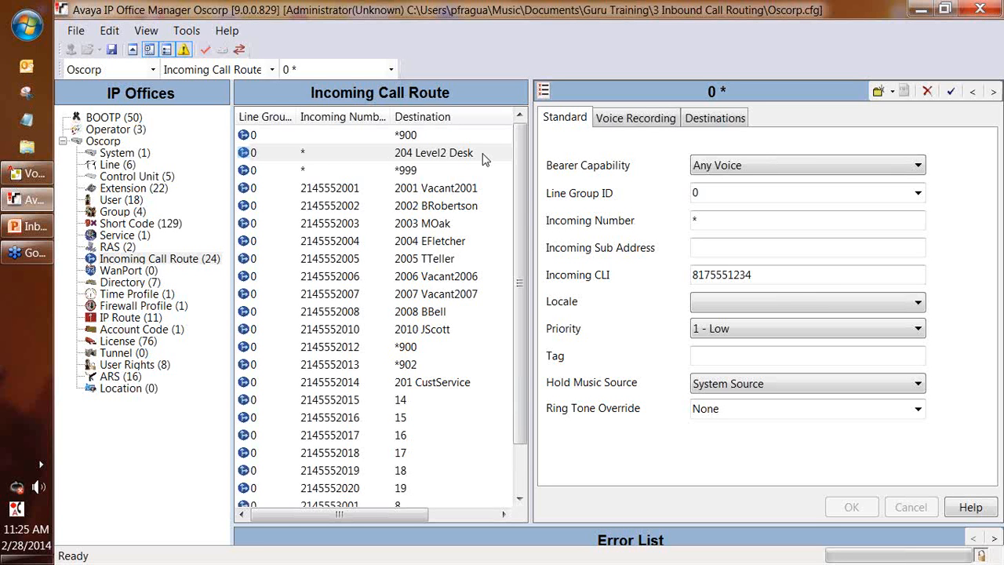
left_click_drag(781, 272, 641, 273)
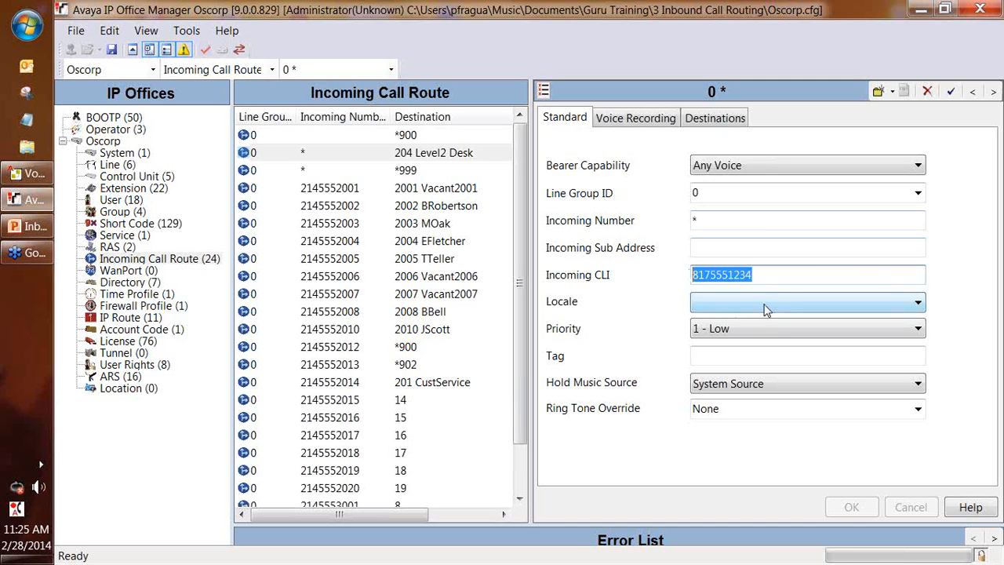
left_click(762, 274)
left_click_drag(766, 274, 648, 271)
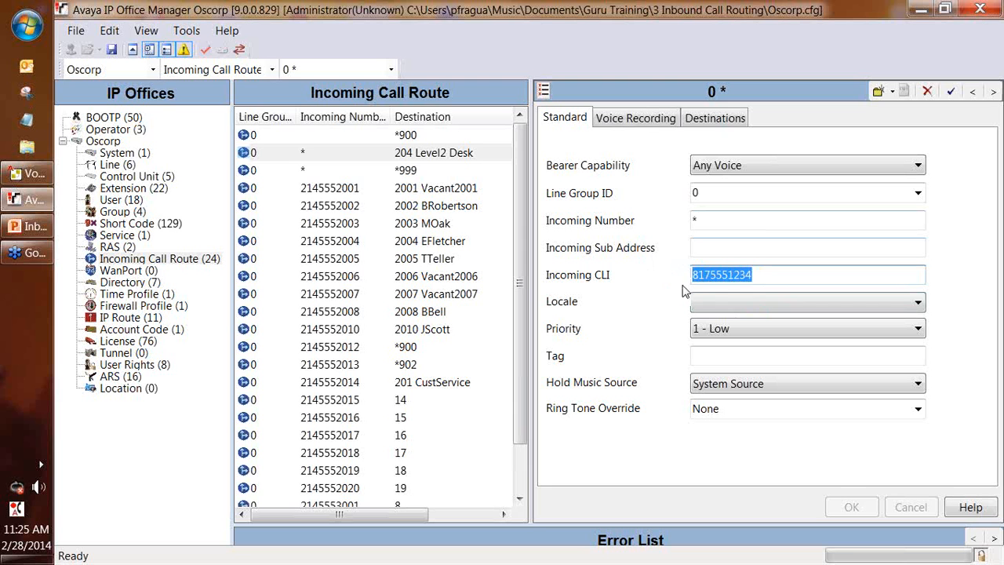
left_click(765, 276)
left_click(704, 120)
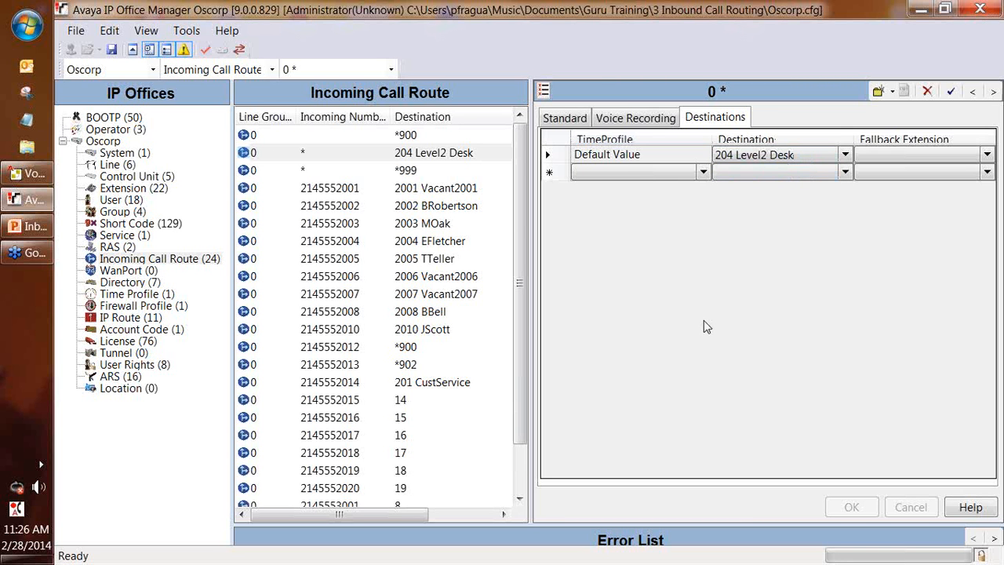
left_click(566, 119)
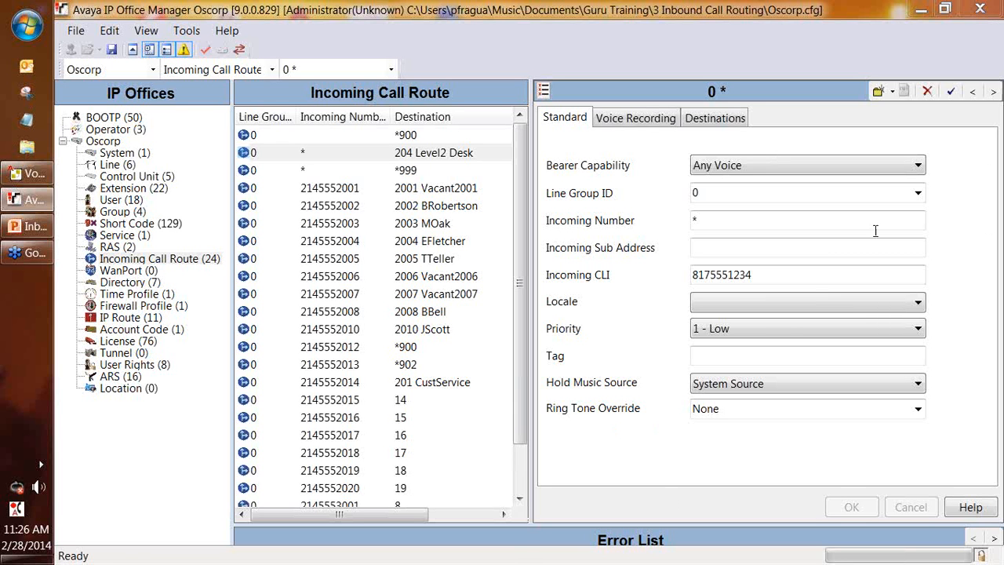
Step: Review the destinations of the incoming call routes that point to plain numbers, including 14, 8, 15 and 17
left_click(339, 416)
left_click(355, 400)
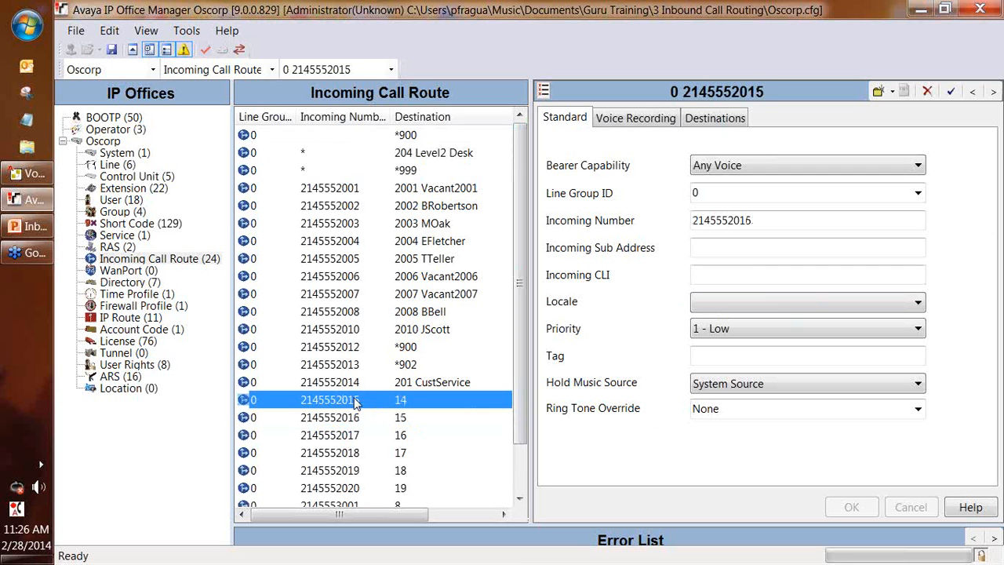
left_click(517, 473)
left_click(742, 119)
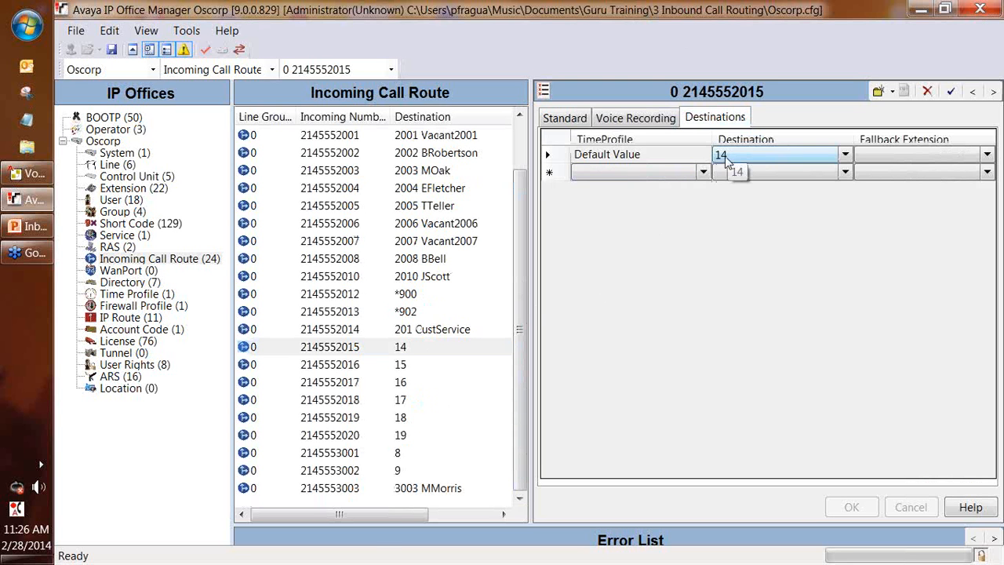
left_click(427, 453)
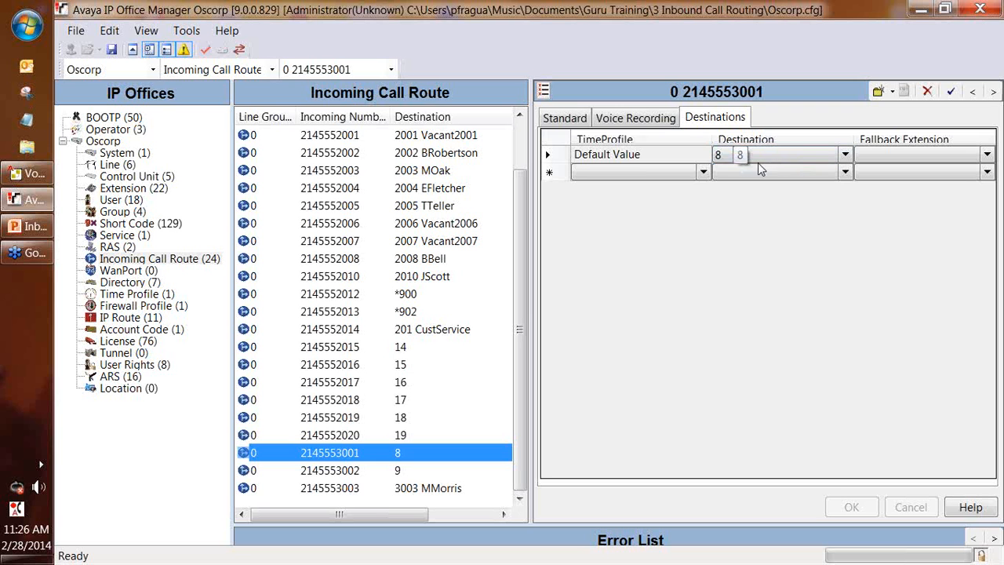
left_click(384, 395)
left_click(357, 366)
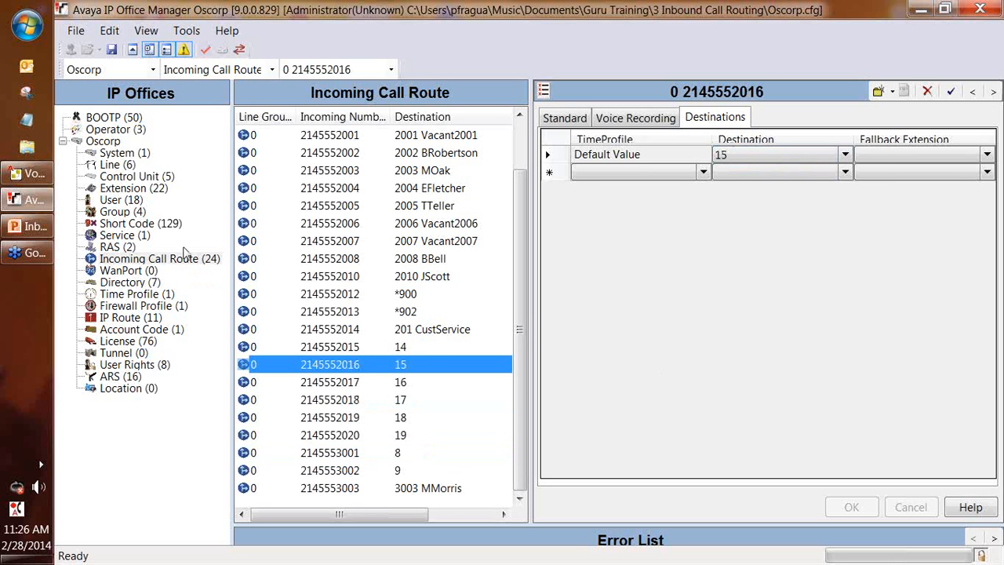
left_click(459, 346)
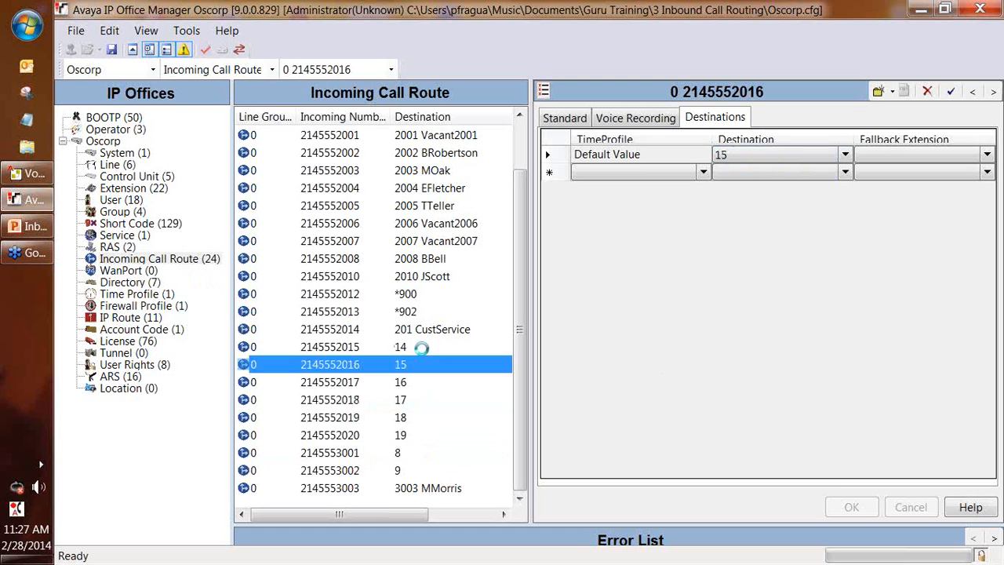
left_click(415, 402)
left_click(421, 455)
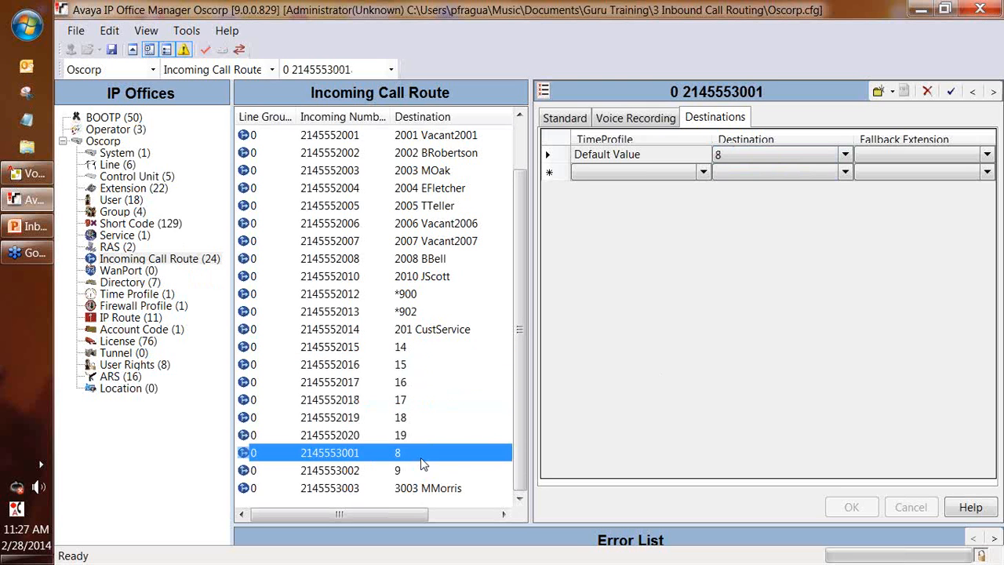
left_click(421, 400)
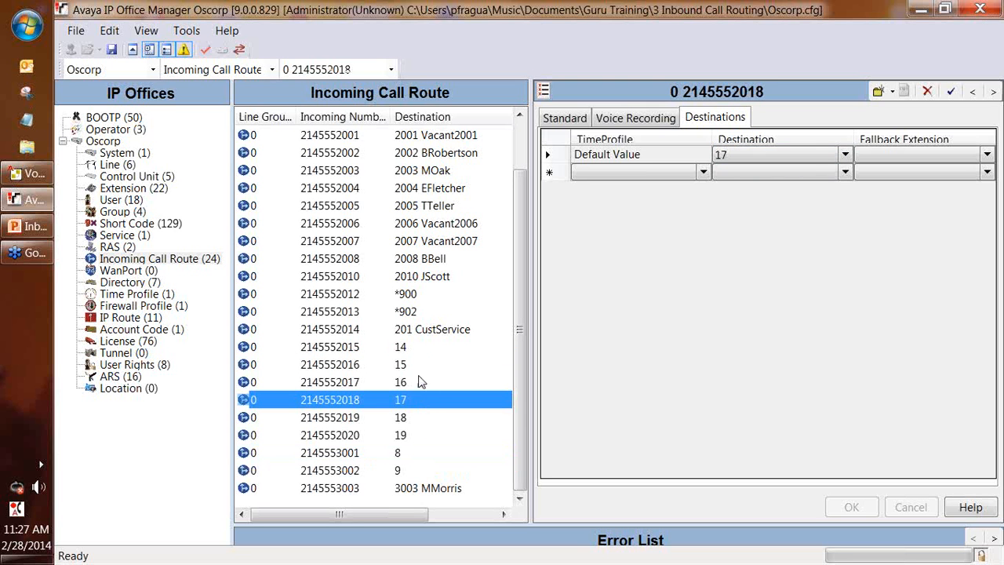
left_click(418, 382)
left_click(418, 351)
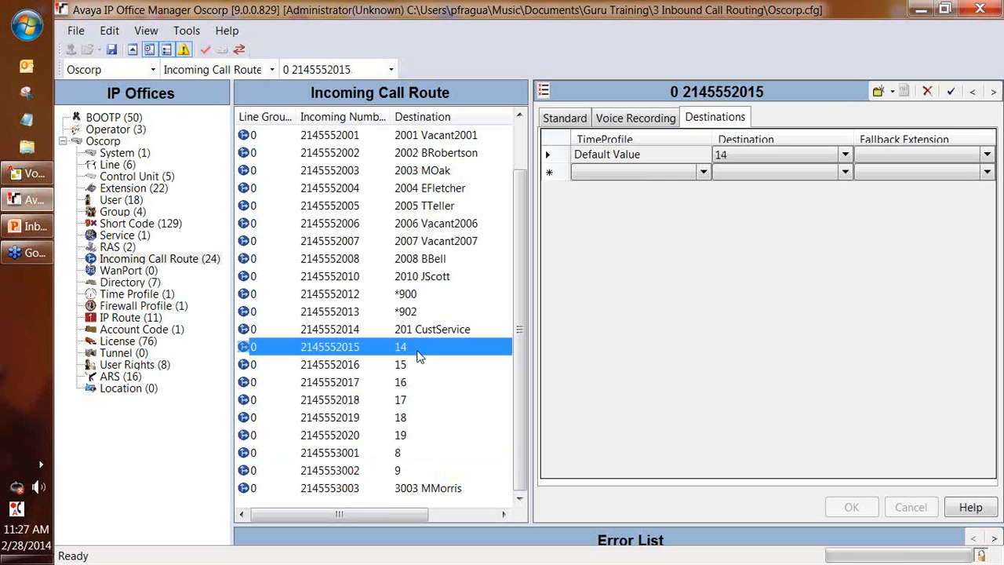
Step: Review the destination of the incoming call route that points to 17 and return to the start of the route list
left_click(385, 399)
left_click(599, 371)
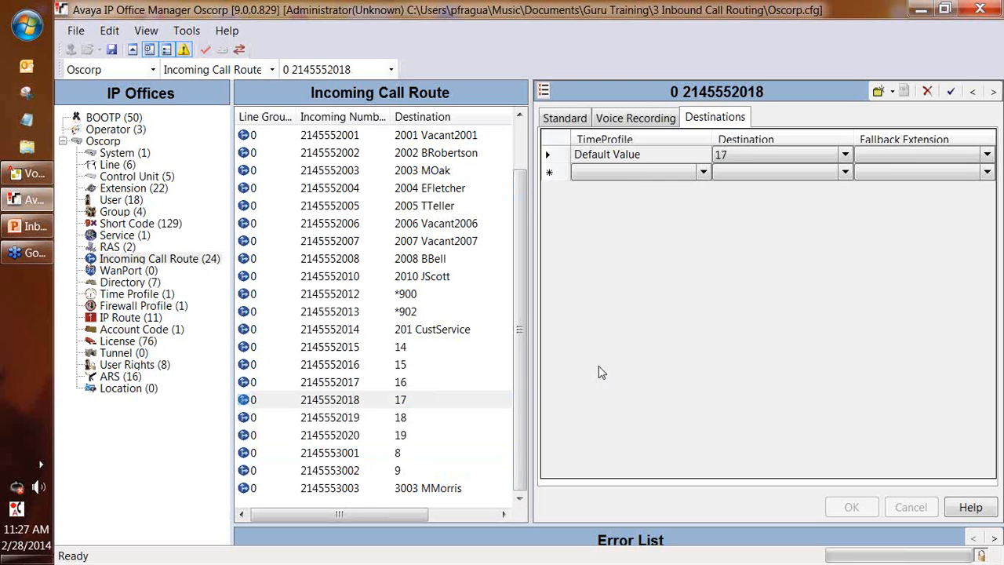
left_click(518, 145)
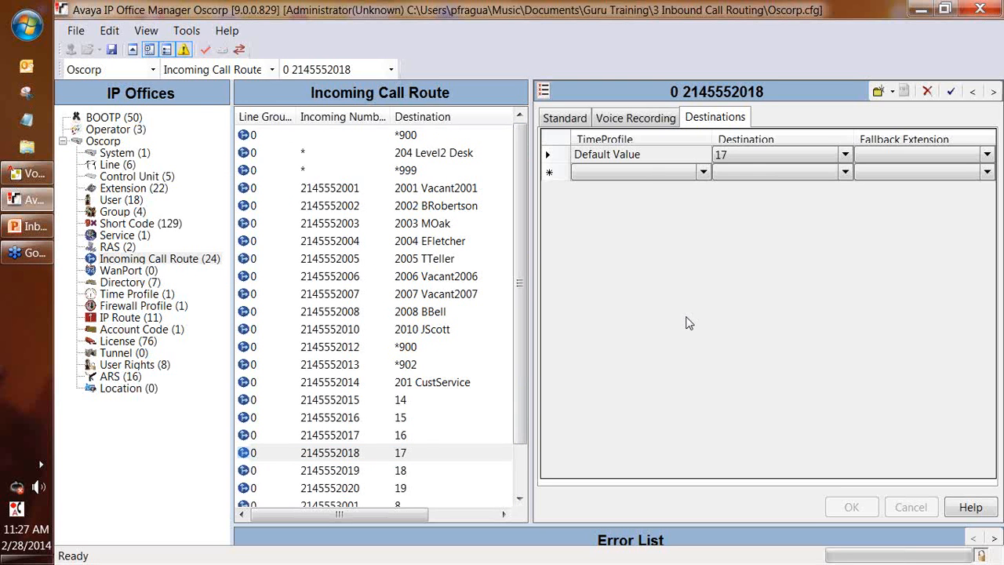
Step: Switch to the Inbound_routing.pptx presentation in PowerPoint and examine the trace on the Successful Call slide as a slide show
left_click(32, 226)
scroll(298, 206, "down", 1)
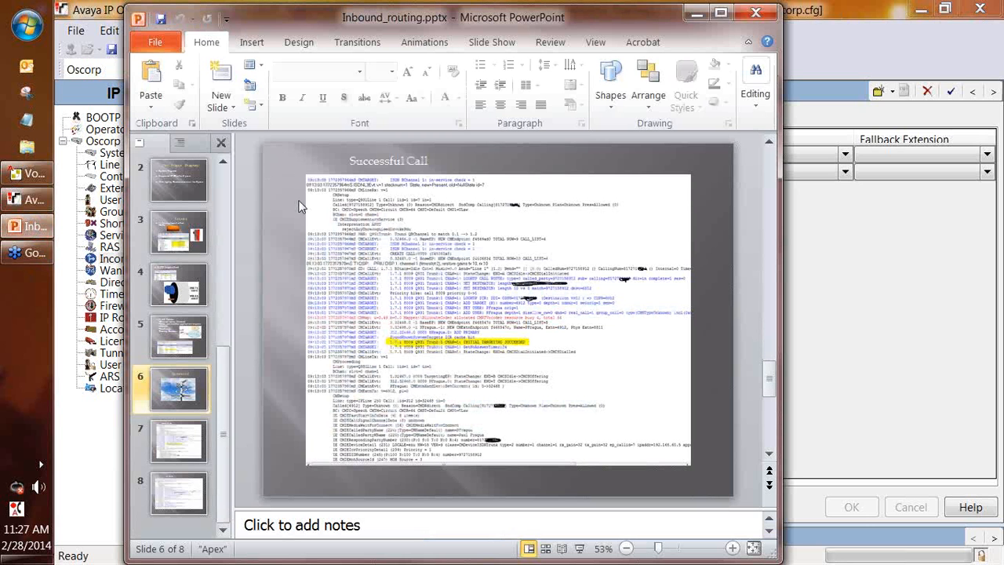
left_click(721, 13)
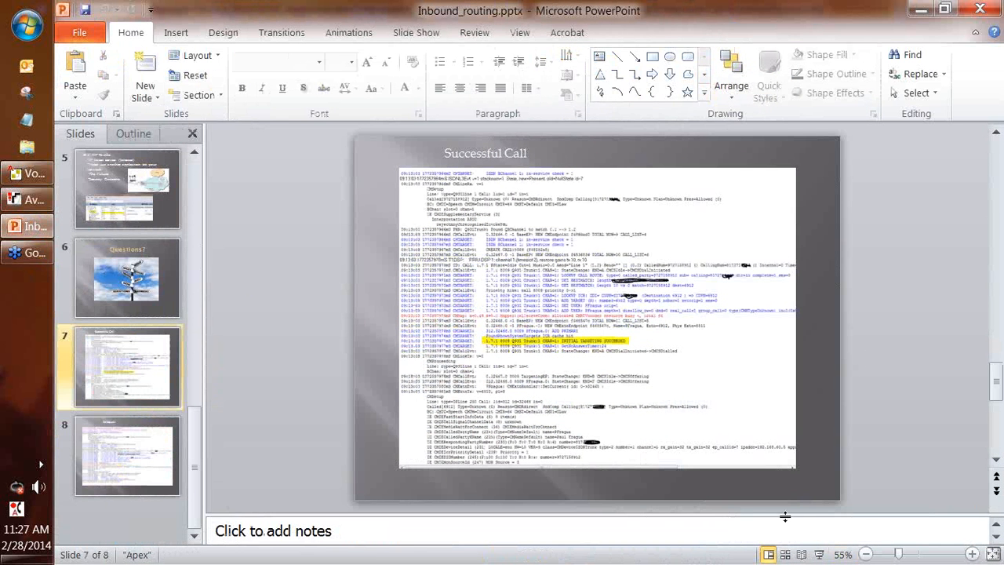
left_click(817, 555)
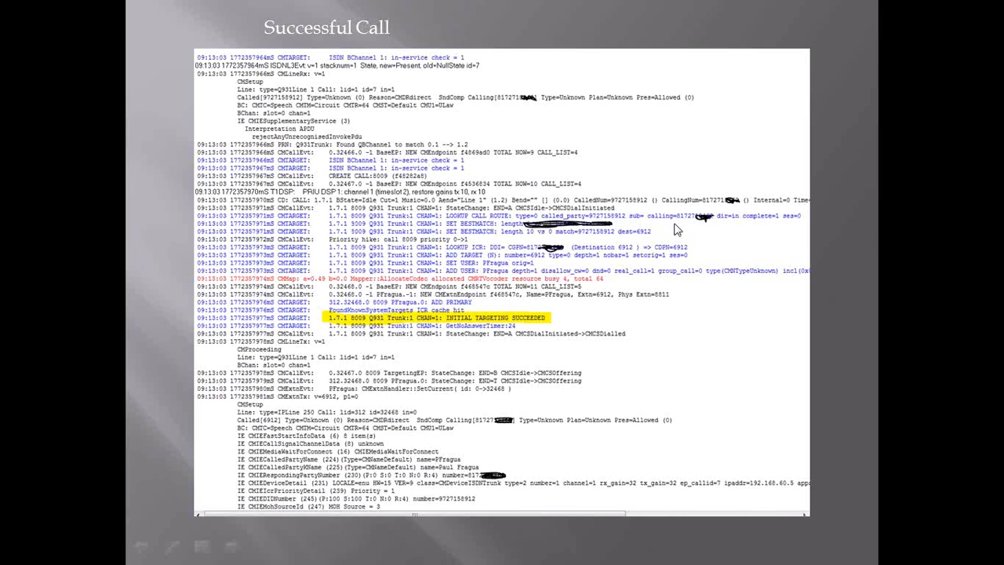
Step: Examine the trace on the Failed call slide, end the slide show and return to IP Office Manager
scroll(677, 230, "up", 1)
scroll(663, 250, "down", 1)
left_click(444, 308)
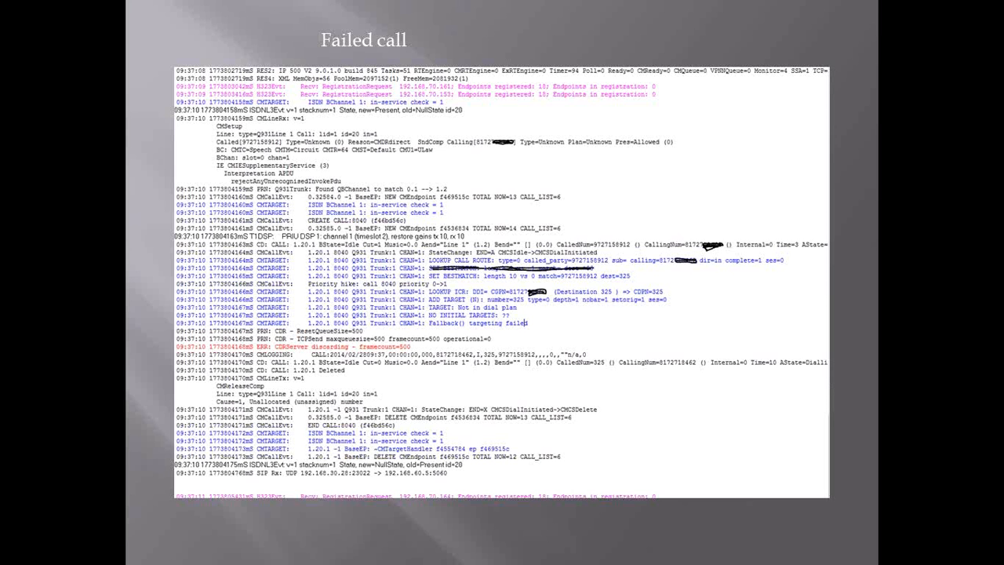
key("Escape")
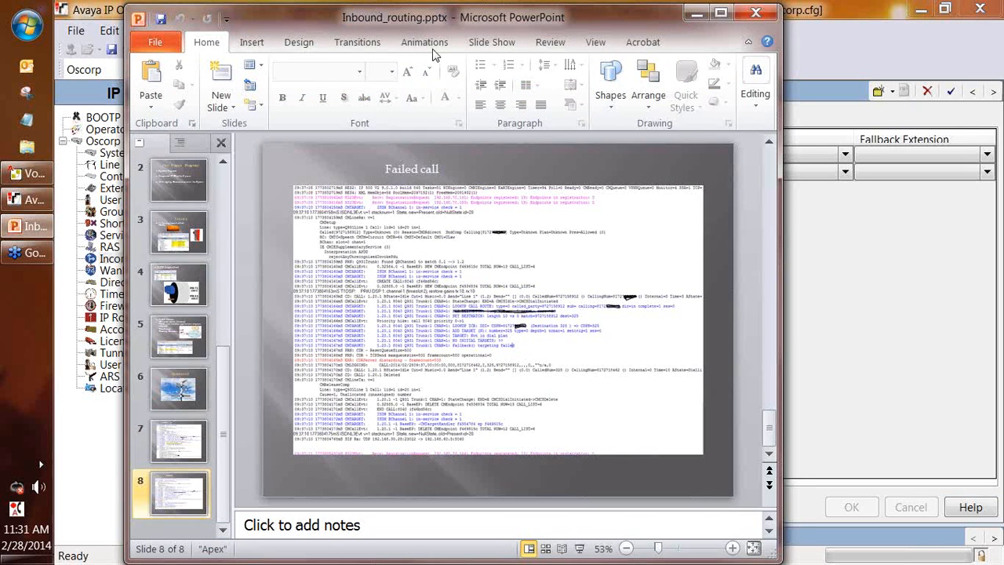
left_click(696, 13)
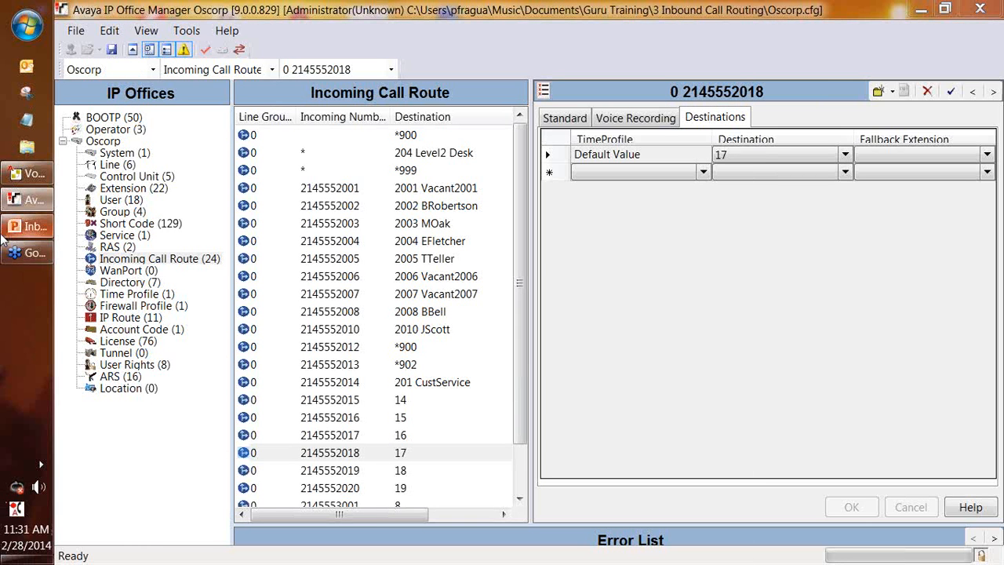
Step: Open the Monitor application from the IP Office program folder and reduce it to a smaller window
left_click(27, 32)
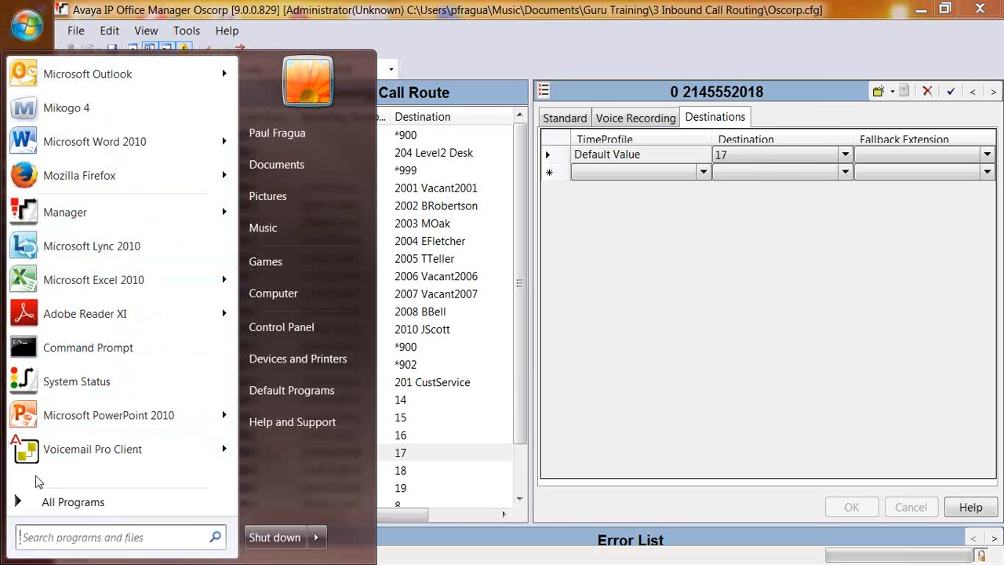
left_click(53, 503)
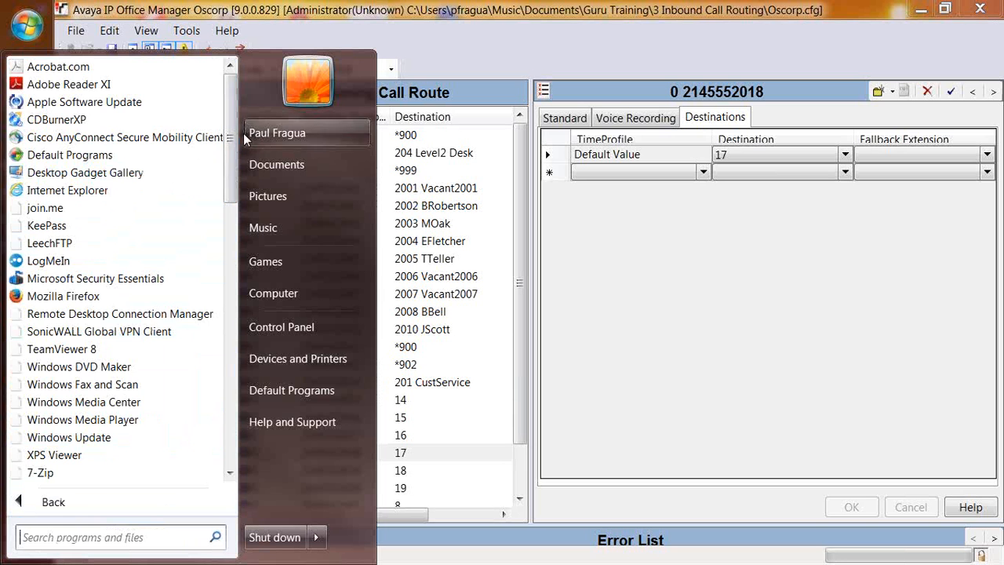
left_click_drag(228, 109, 224, 329)
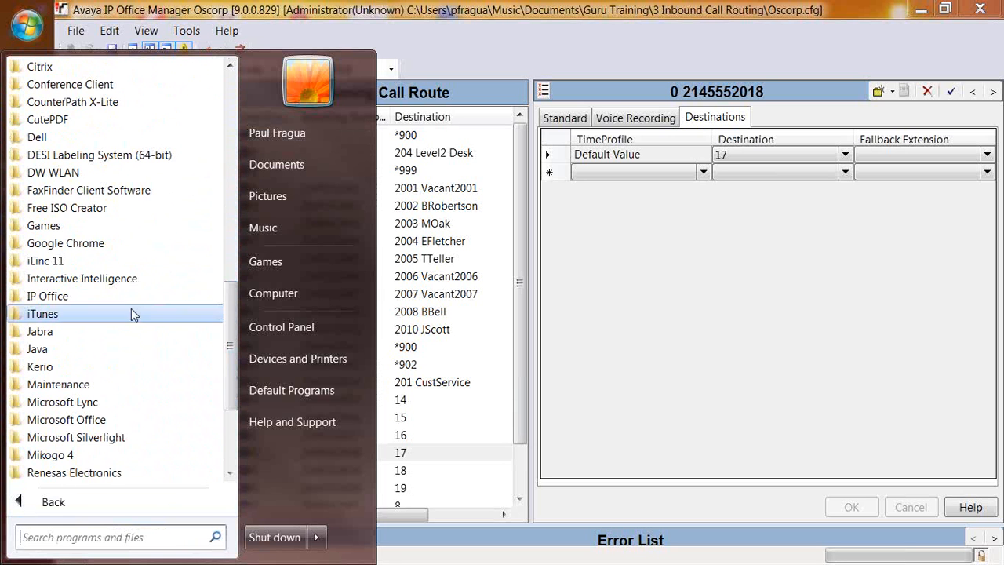
left_click(125, 293)
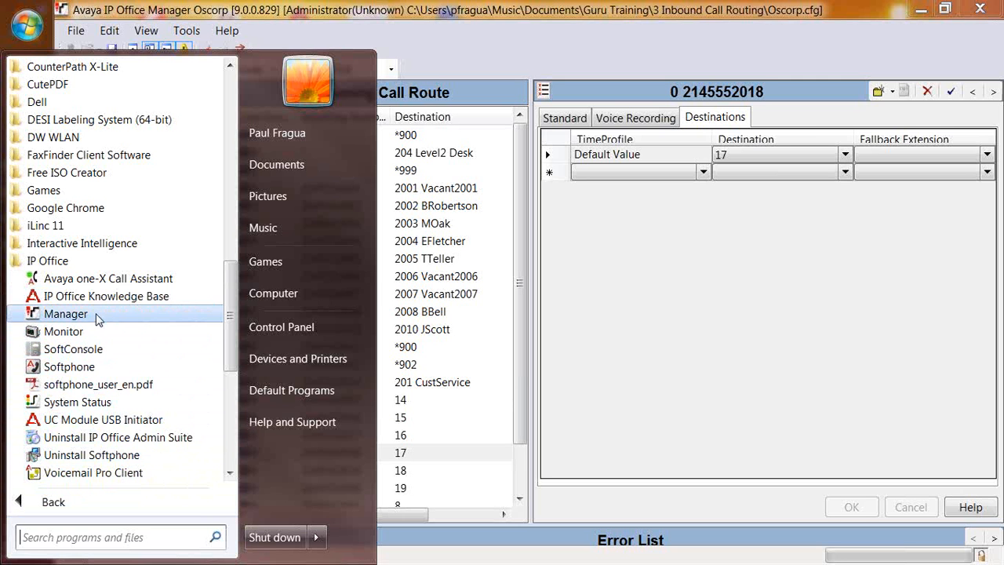
left_click(108, 331)
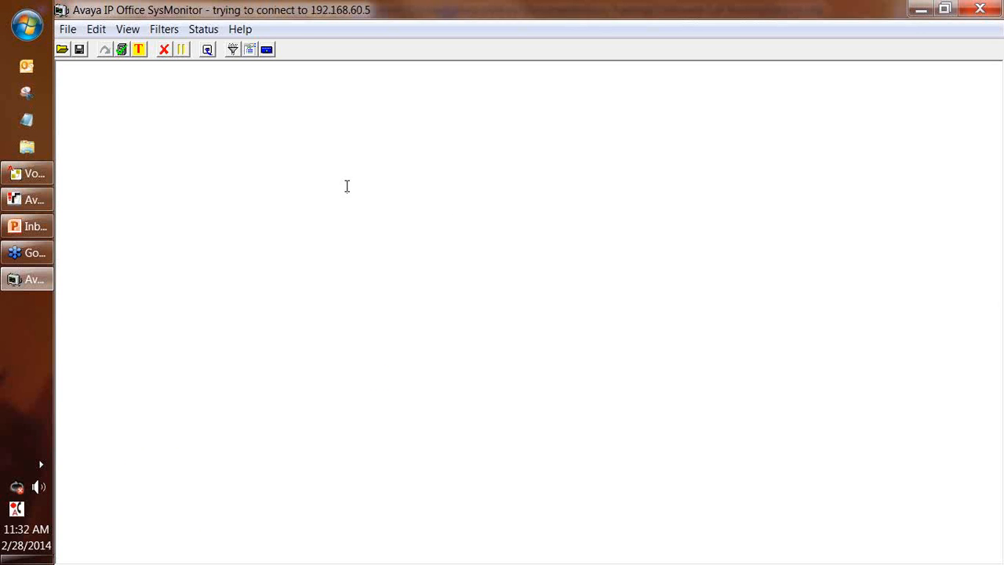
double_click(395, 6)
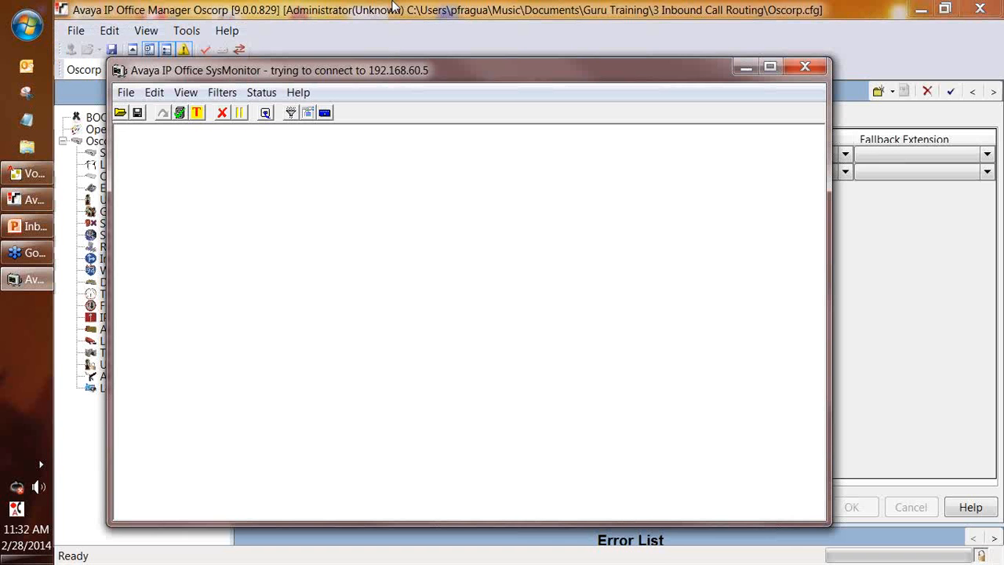
Step: Open the unit selection settings in SysMonitor, clear the control unit IP address and cancel without applying
left_click(125, 94)
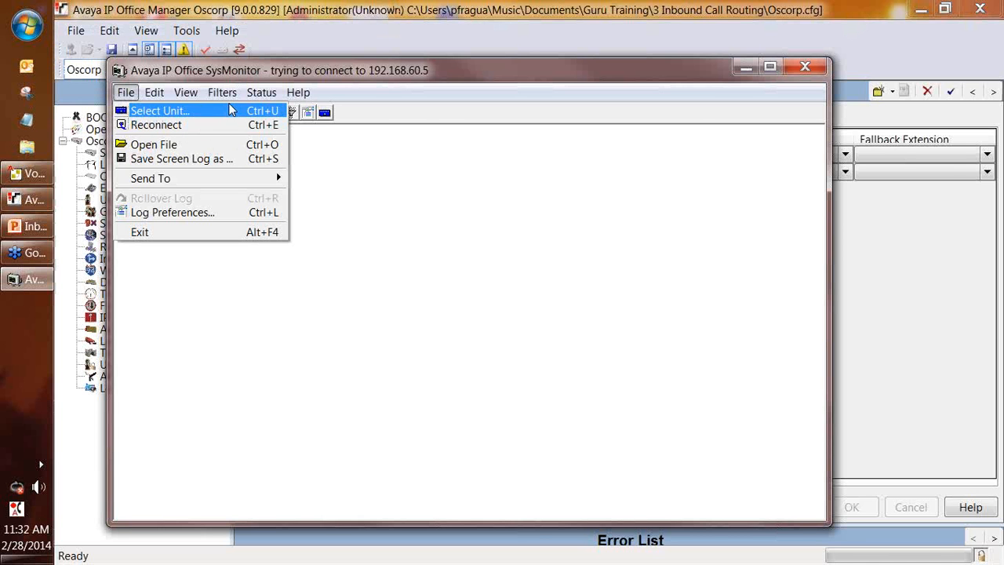
left_click(136, 111)
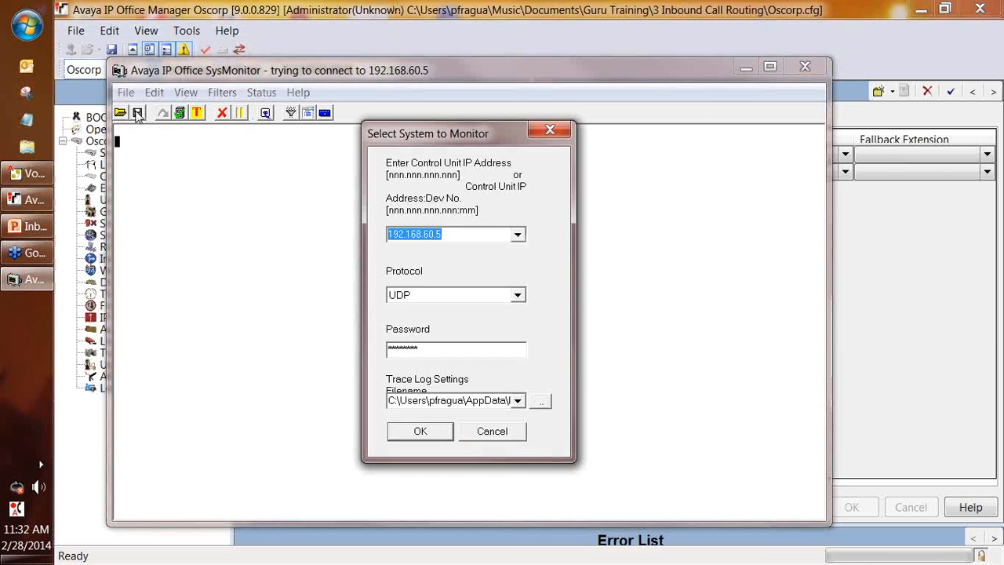
left_click_drag(444, 235, 271, 232)
key("BackSpace")
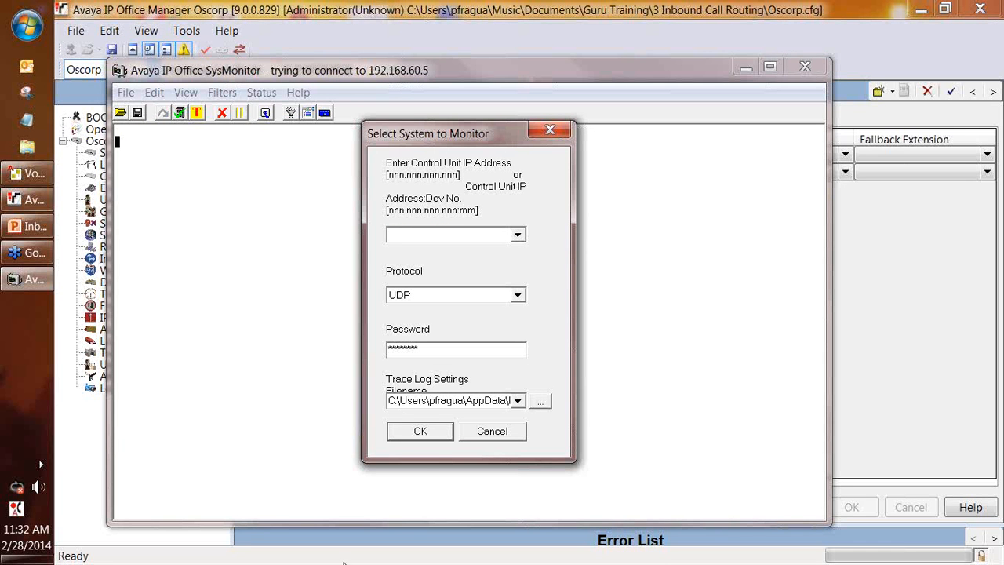
left_click(487, 432)
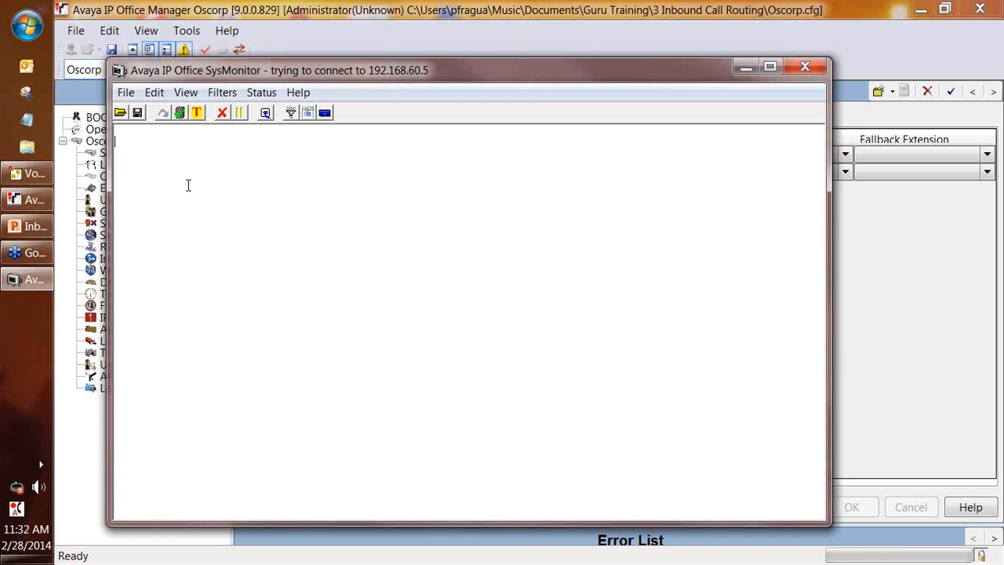
Step: Look at SysMonitor's Find options and its editing commands for the trace, and close the monitor
key("ctrl+f")
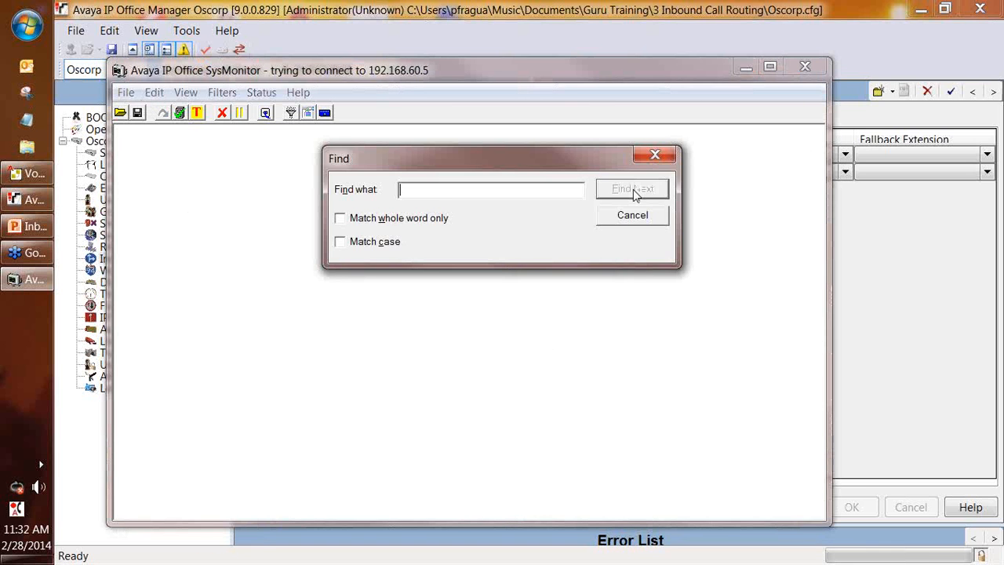
type("222")
left_click(633, 214)
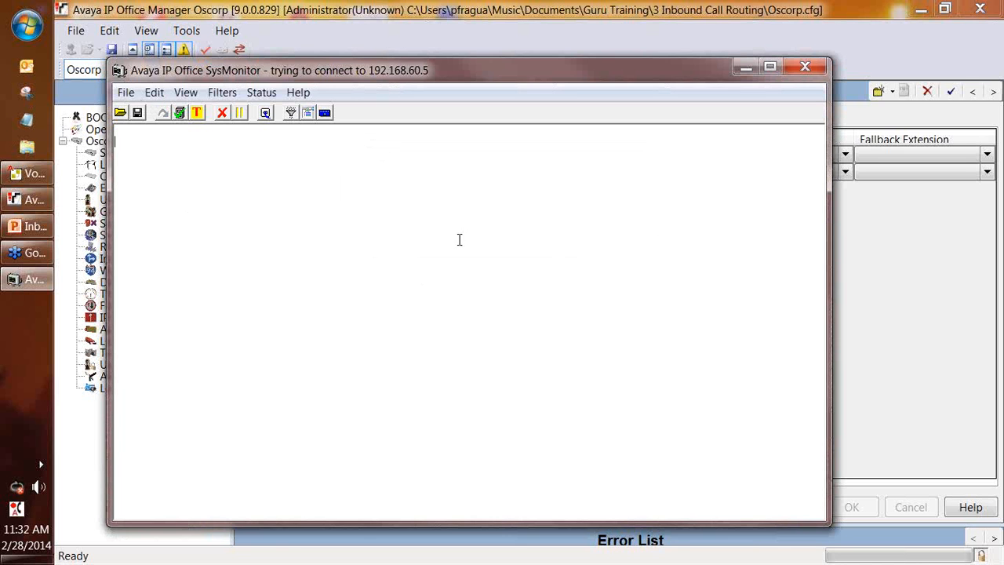
left_click(154, 92)
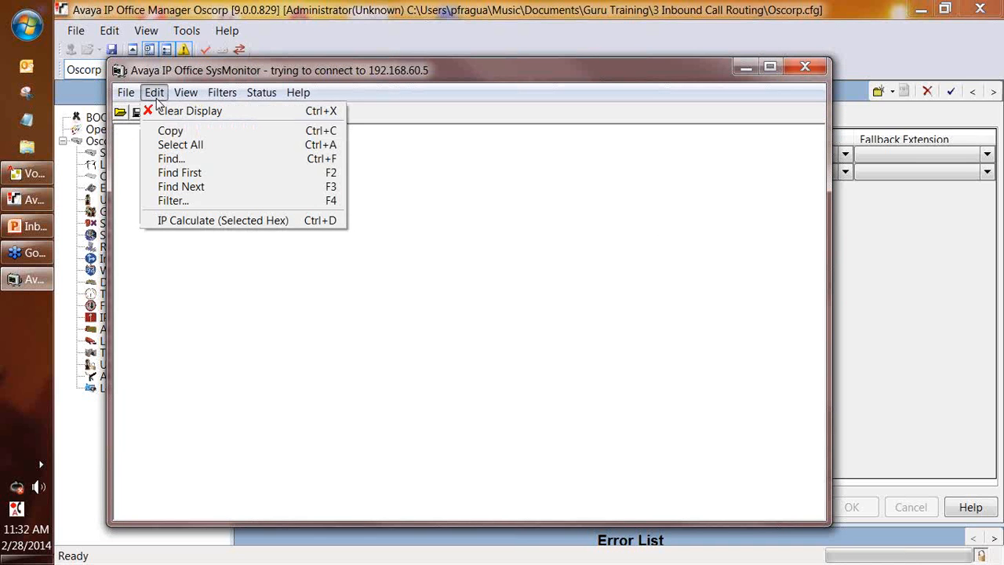
left_click(444, 262)
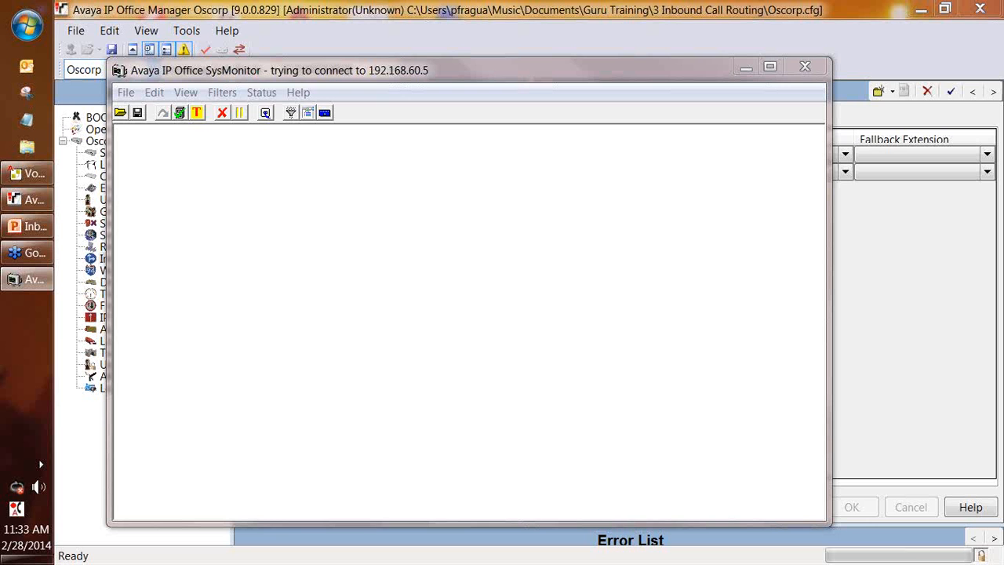
left_click(408, 303)
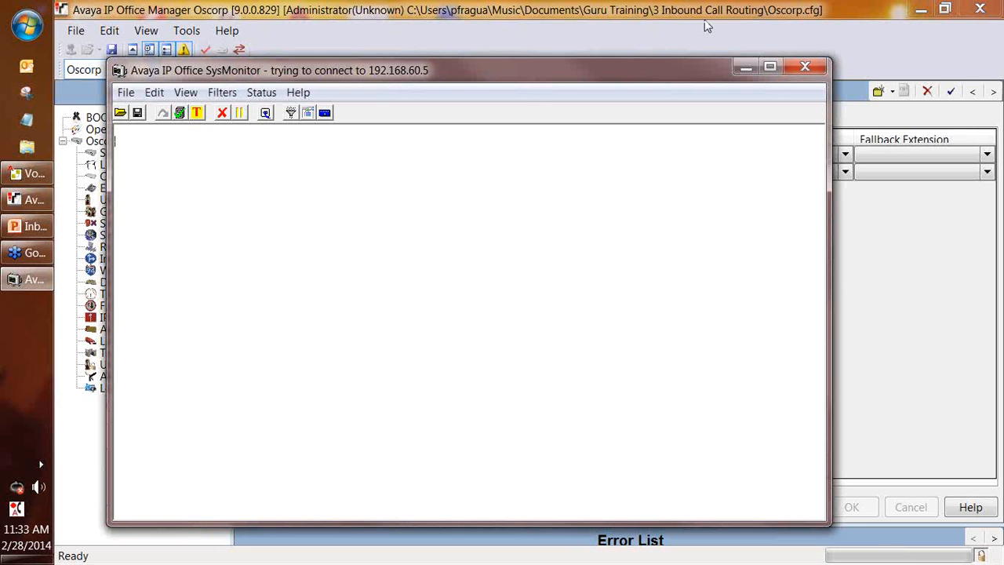
left_click(805, 67)
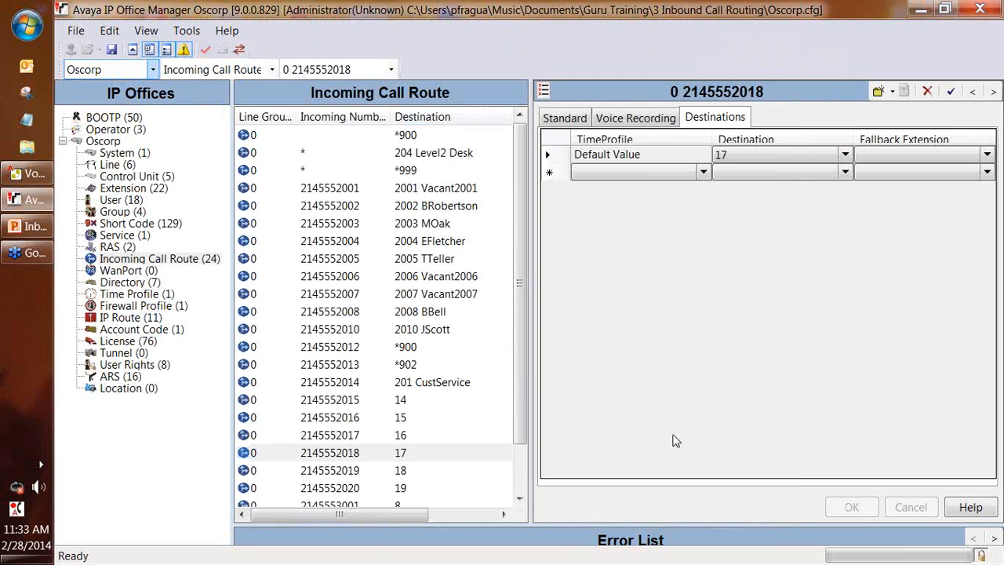
Step: Locate System Status among the installed IP Office programs without opening it, and return to the incoming call route list
left_click(27, 25)
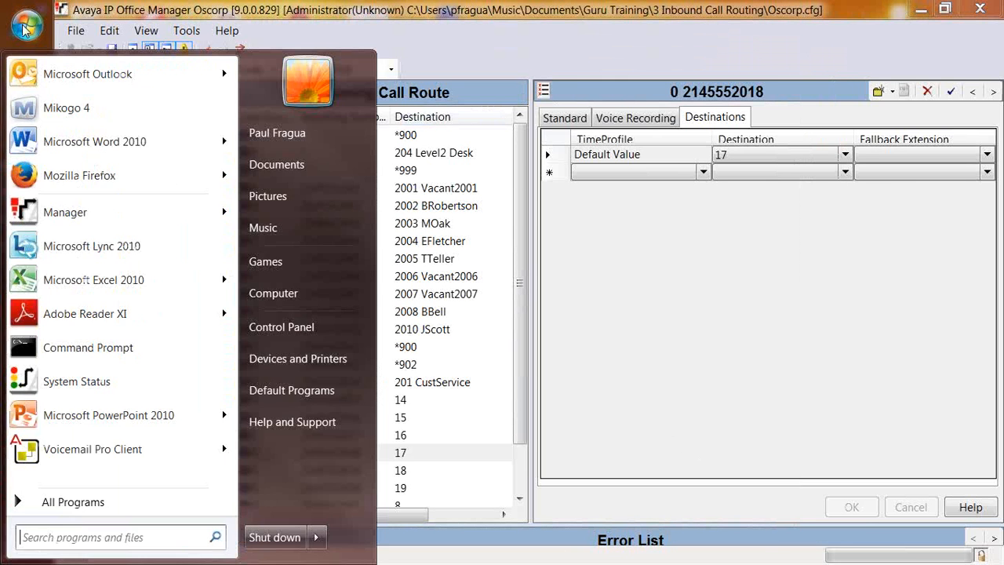
left_click(78, 505)
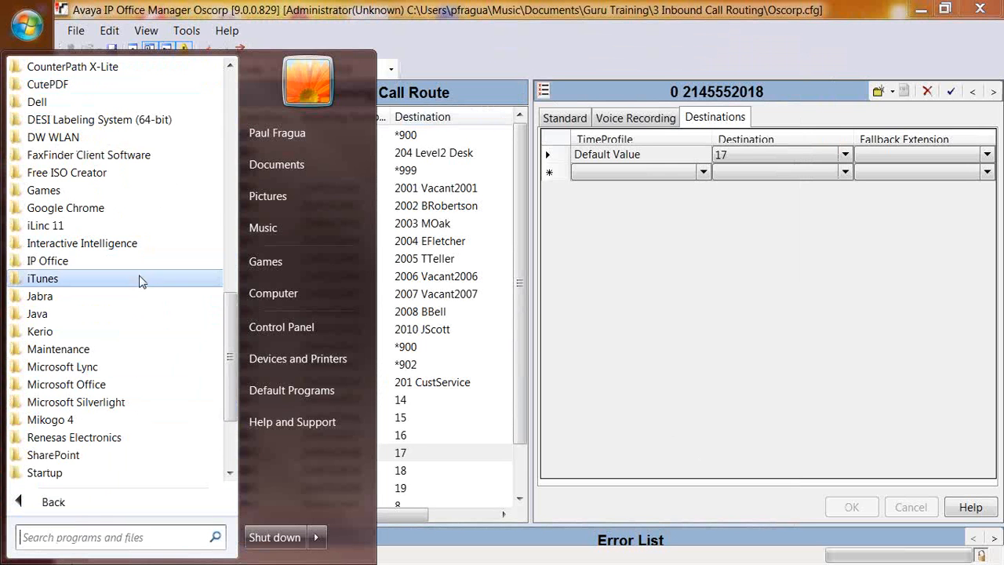
left_click(77, 262)
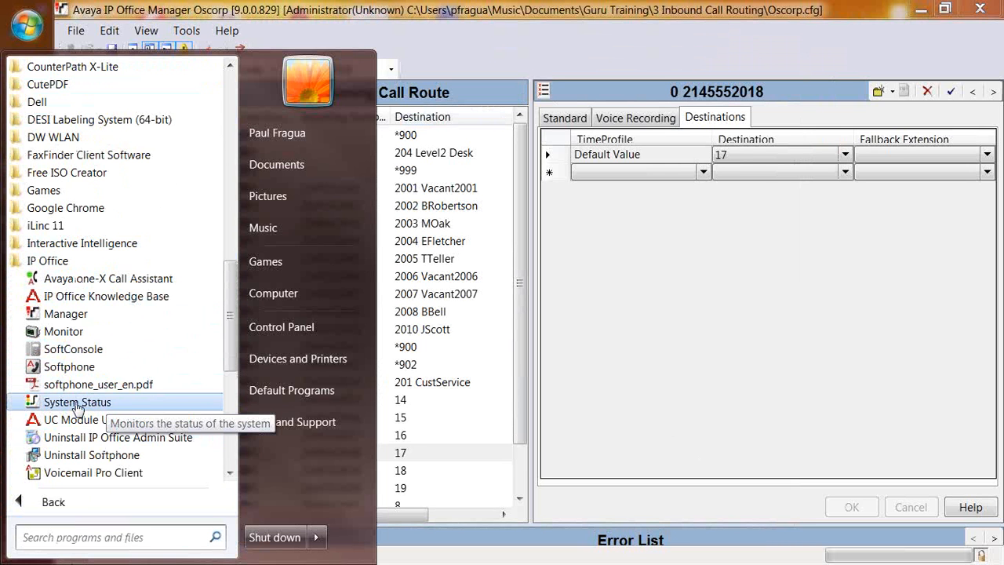
left_click(583, 388)
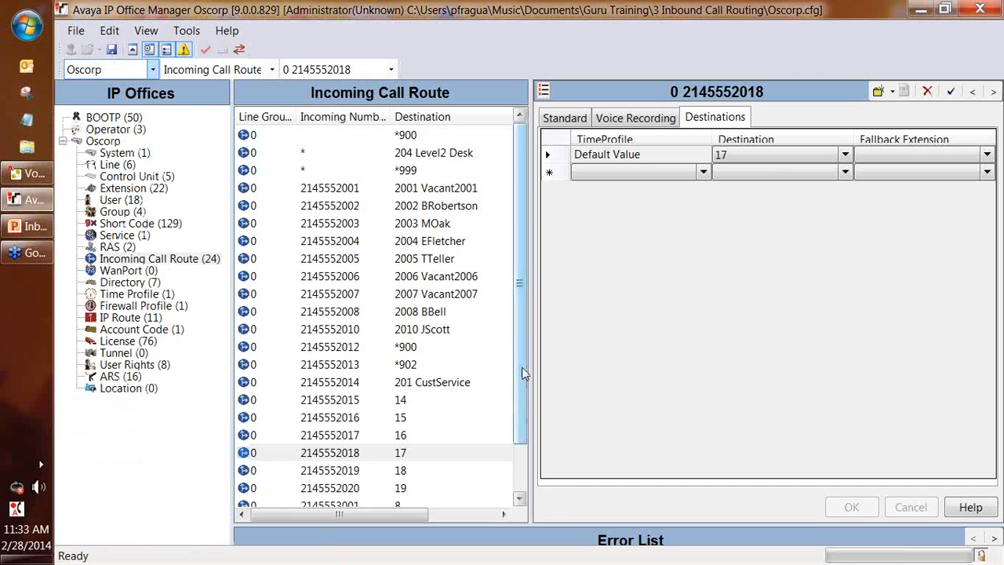
scroll(524, 395, "down", 1)
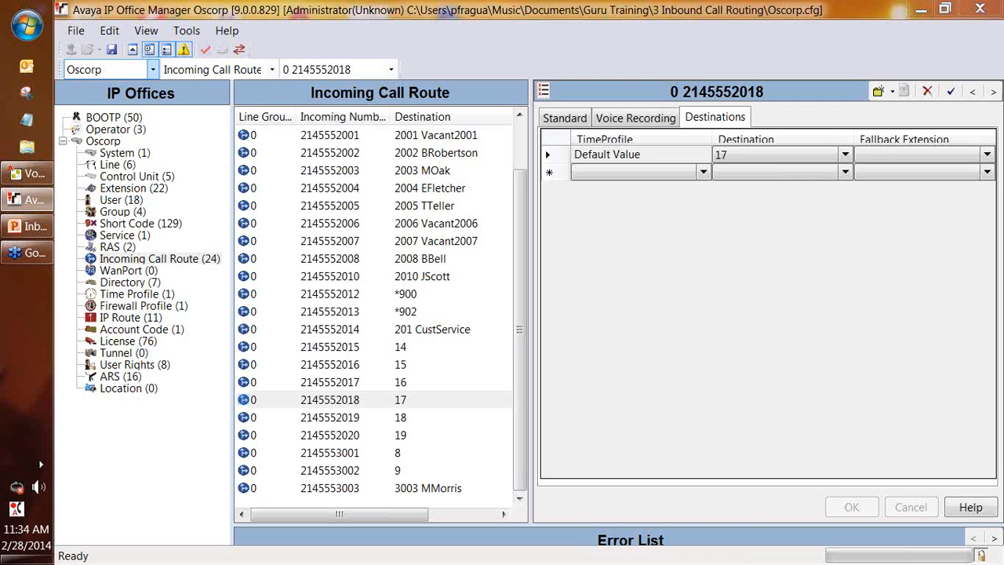
Step: Switch to Voicemail Pro Client and examine the DayMenu short code call flow, including the menu's option 1 link to NameSearch
left_click(27, 174)
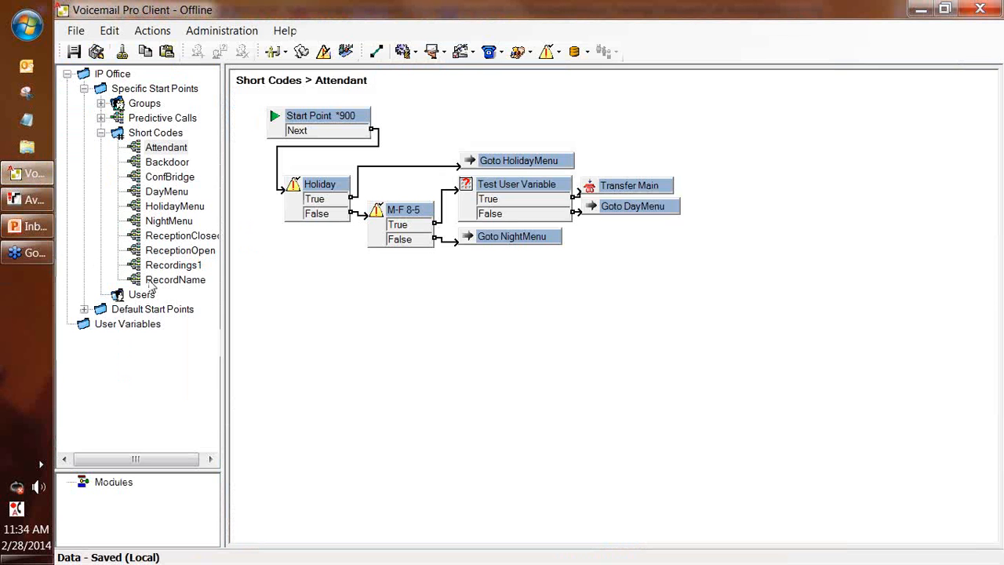
left_click(172, 192)
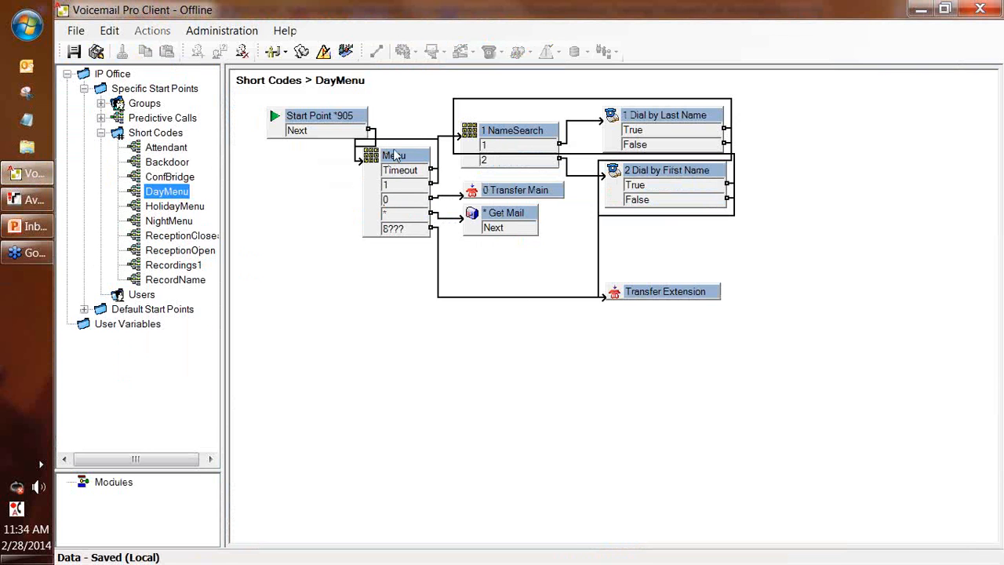
left_click(437, 186)
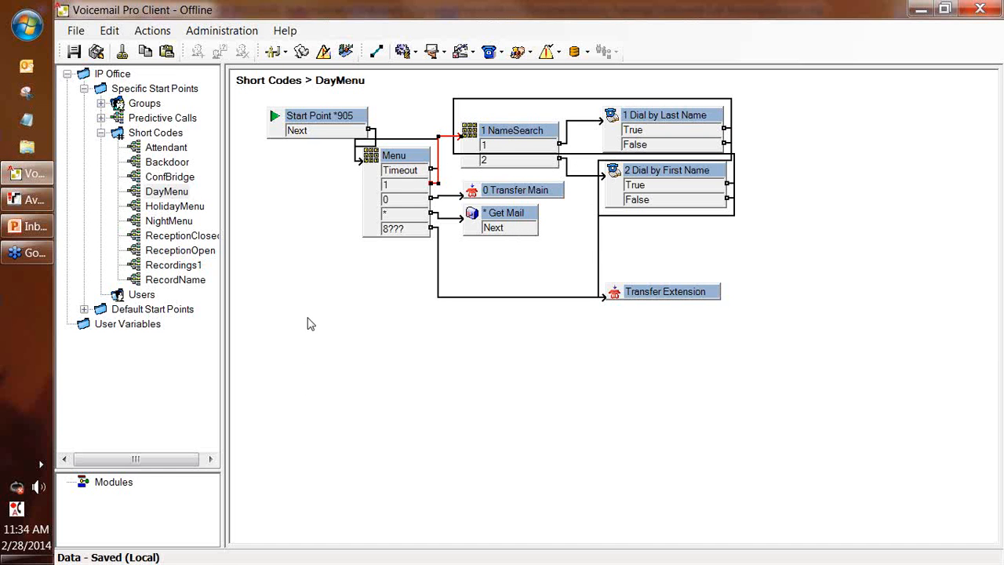
Step: Switch back to IP Office Manager and review the destinations of the incoming call routes to extension 2010 and to *900
mouse_move(30, 174)
left_click(31, 200)
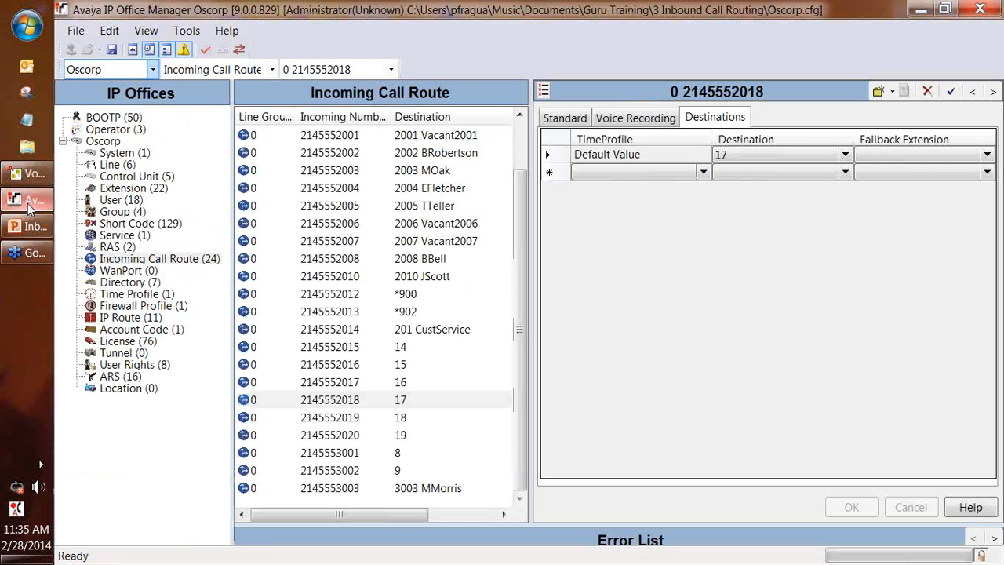
left_click(348, 279)
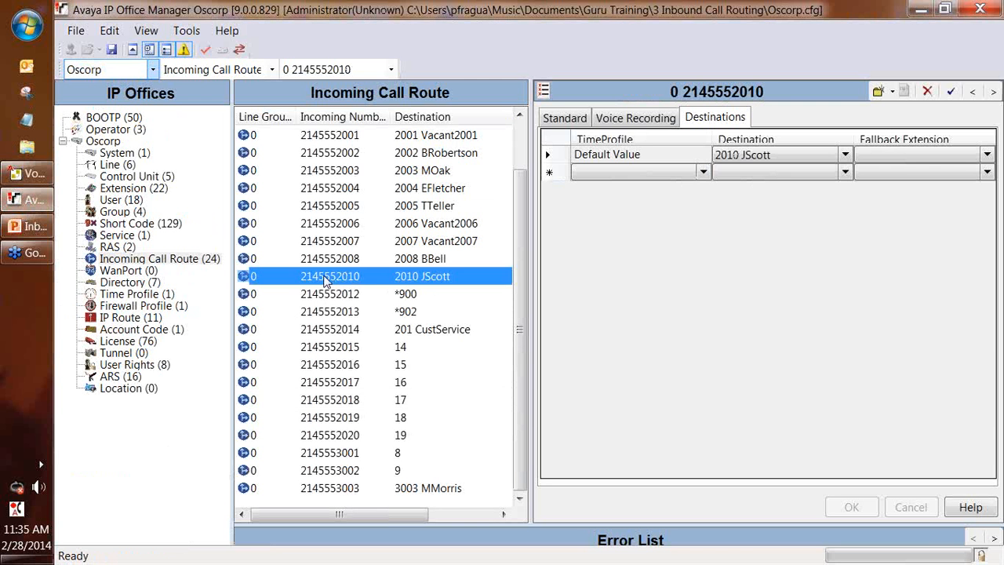
left_click(318, 296)
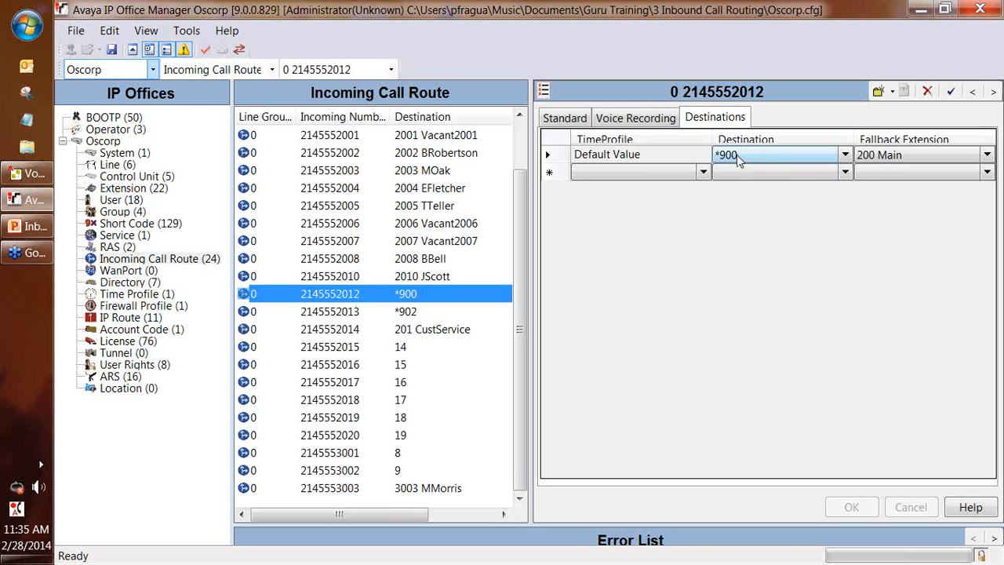
Step: Find short code *900 in the Oscorp short code list and check the voicemail node it points to
left_click(112, 225)
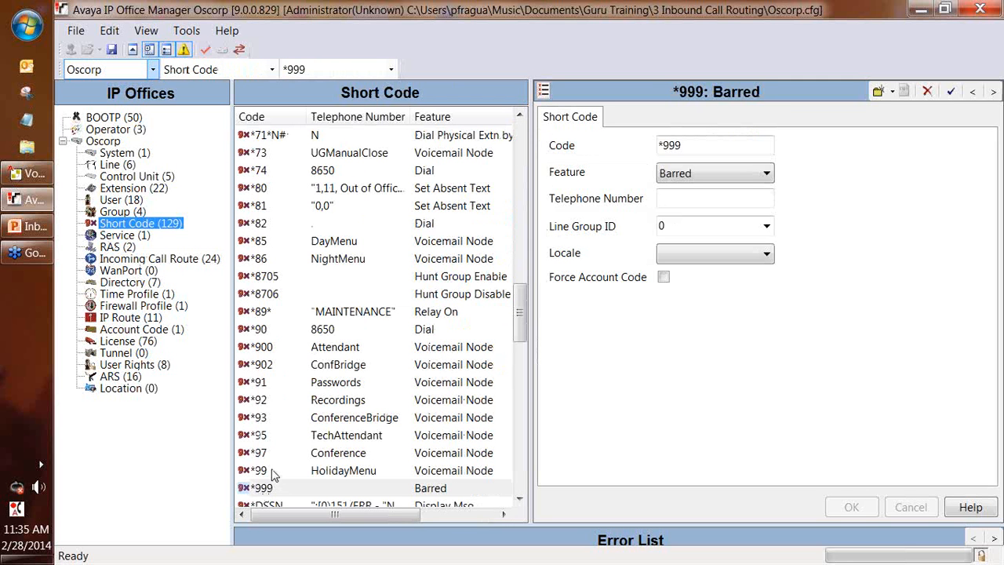
left_click(290, 492)
scroll(290, 460, "down", 2)
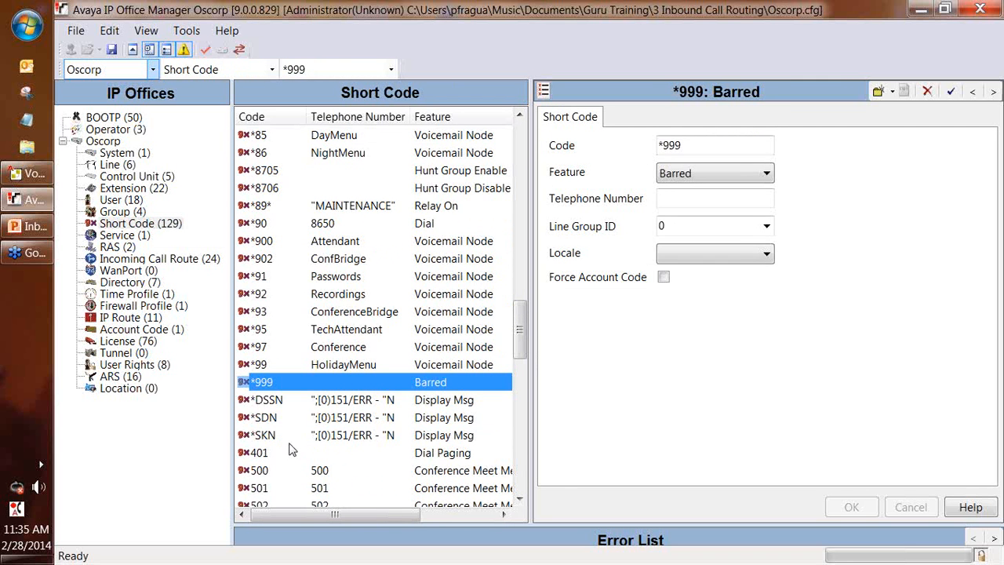
scroll(288, 448, "down", 3)
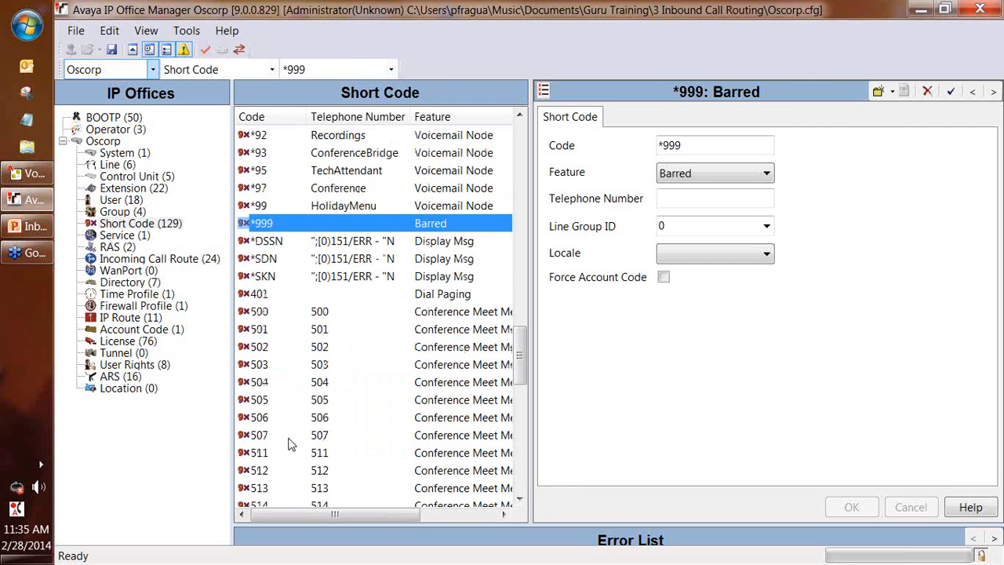
left_click(281, 190)
left_click(252, 116)
scroll(314, 357, "down", 6)
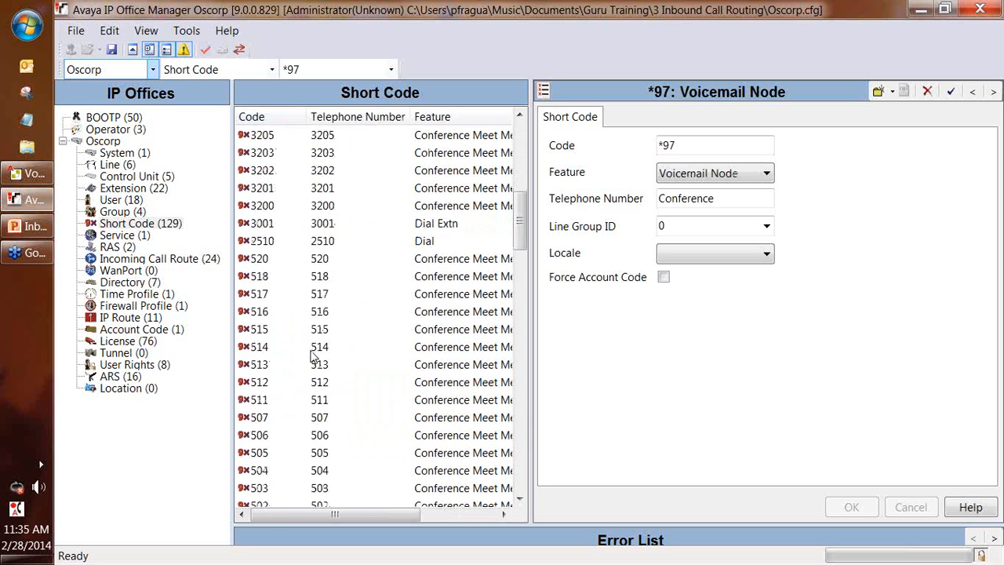
scroll(313, 357, "down", 6)
scroll(313, 353, "down", 4)
scroll(312, 349, "up", 2)
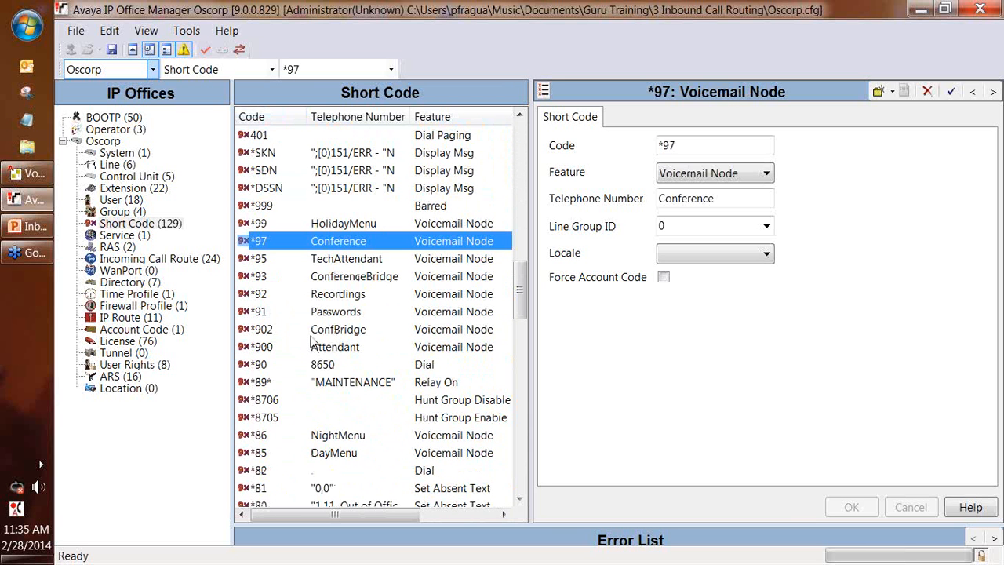
left_click(335, 348)
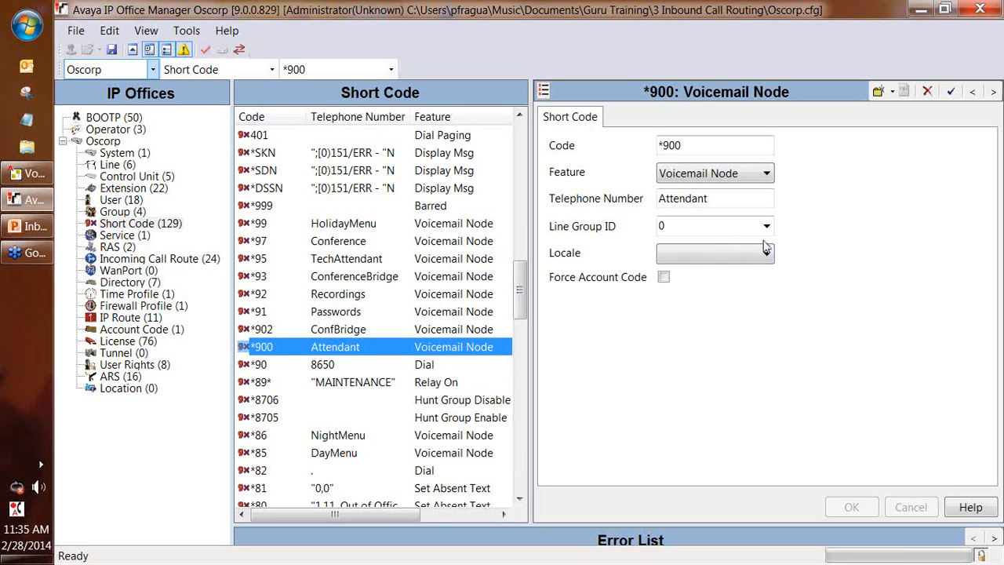
left_click_drag(713, 199, 589, 215)
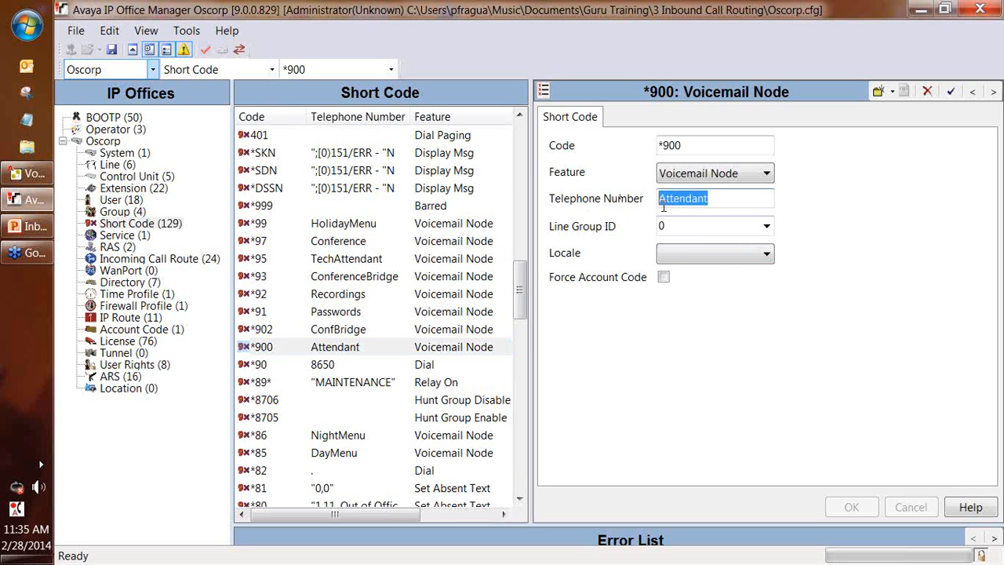
Step: Switch to Voicemail Pro Client, examine the Attendant short code flow and the target node of its Goto DayMenu action, leaving it unchanged
left_click(31, 173)
left_click(155, 133)
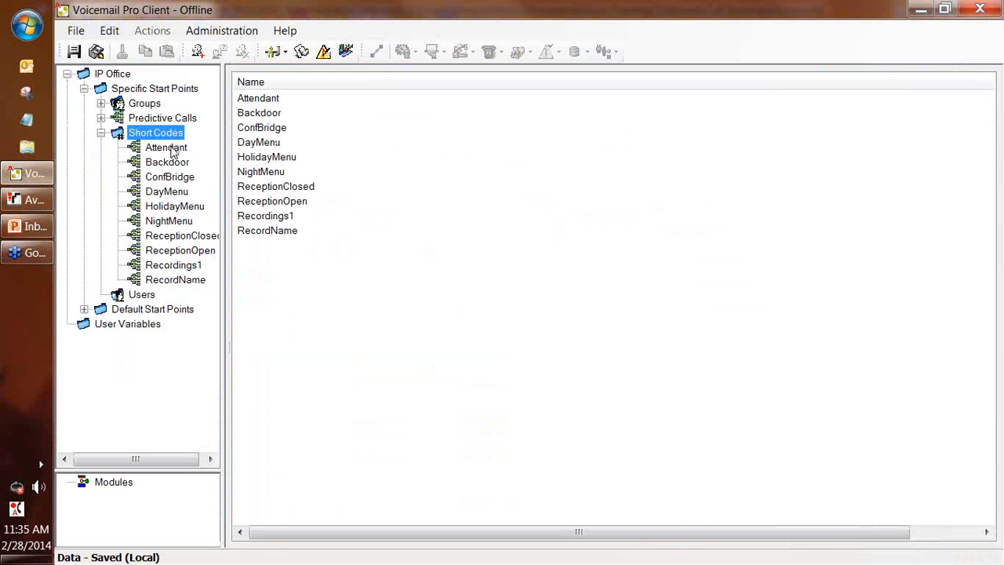
left_click(166, 147)
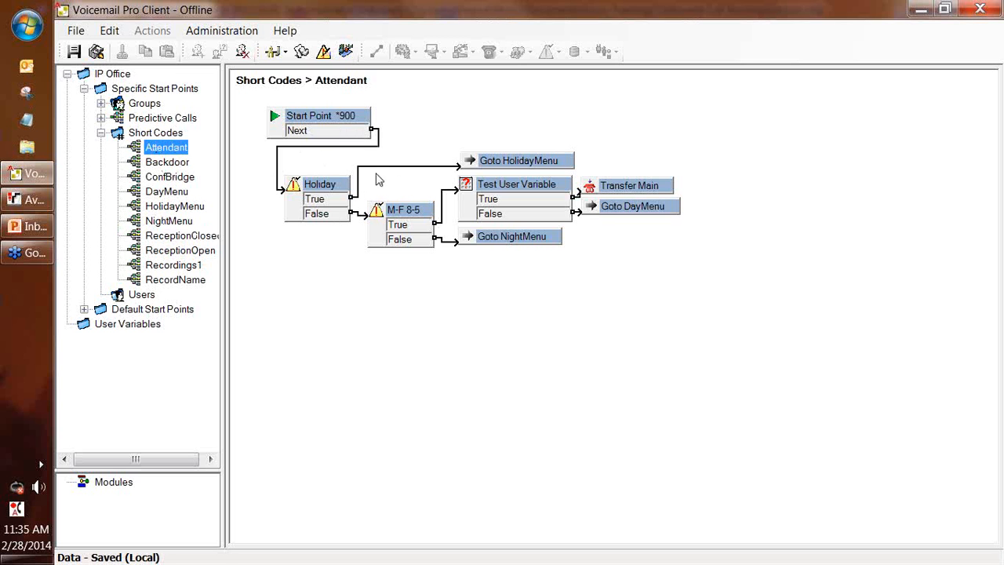
left_click(655, 210)
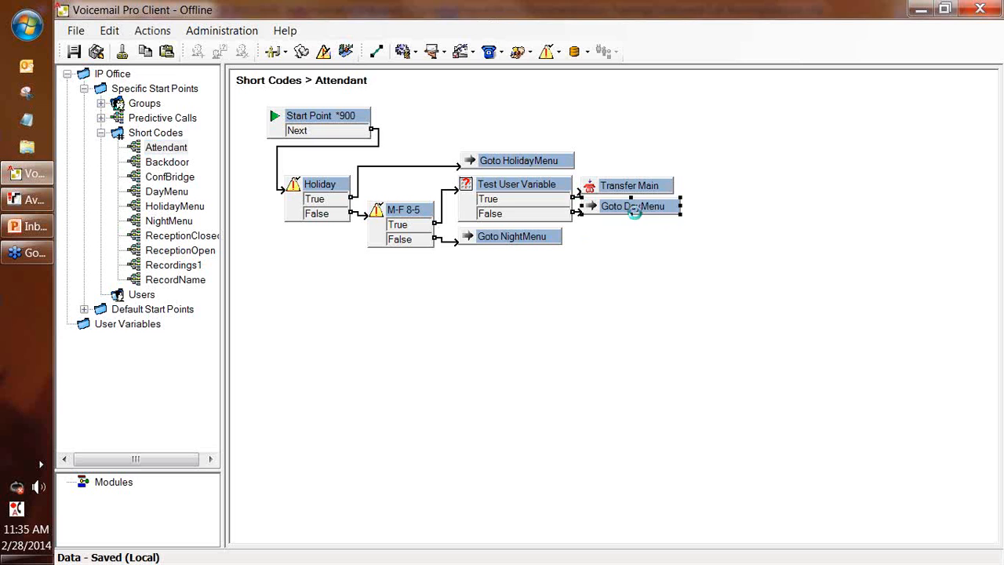
double_click(635, 209)
left_click(413, 93)
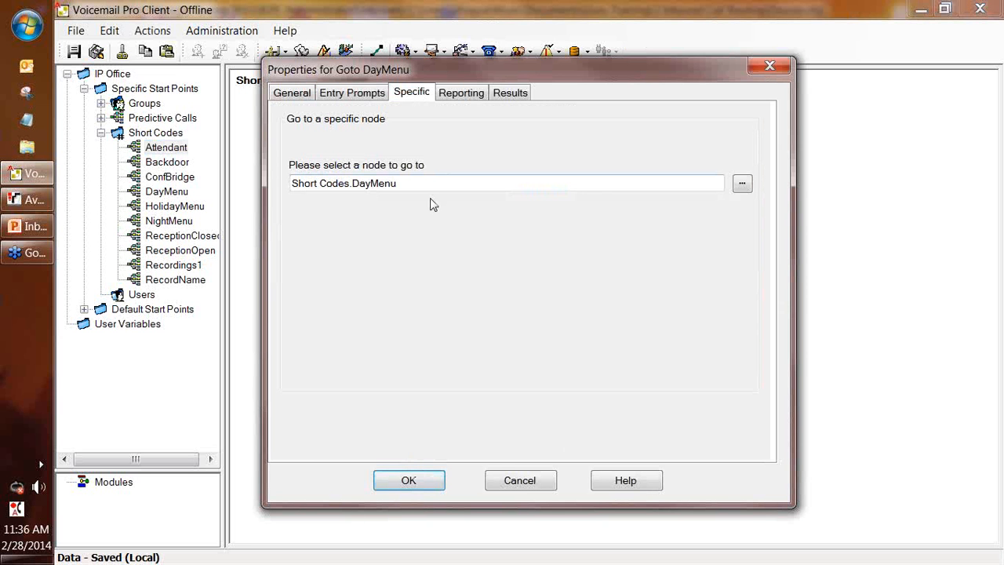
left_click_drag(409, 183, 276, 176)
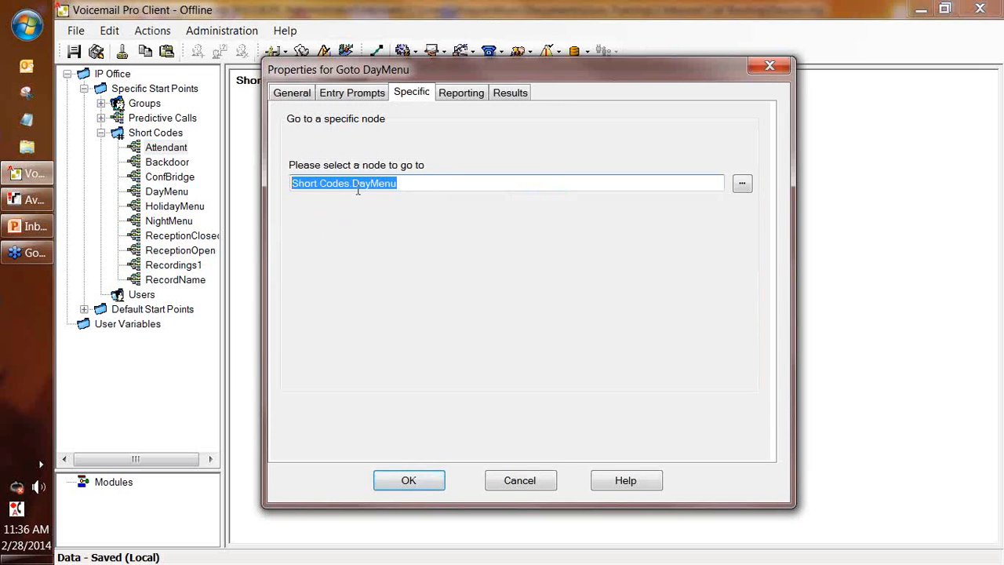
left_click(518, 478)
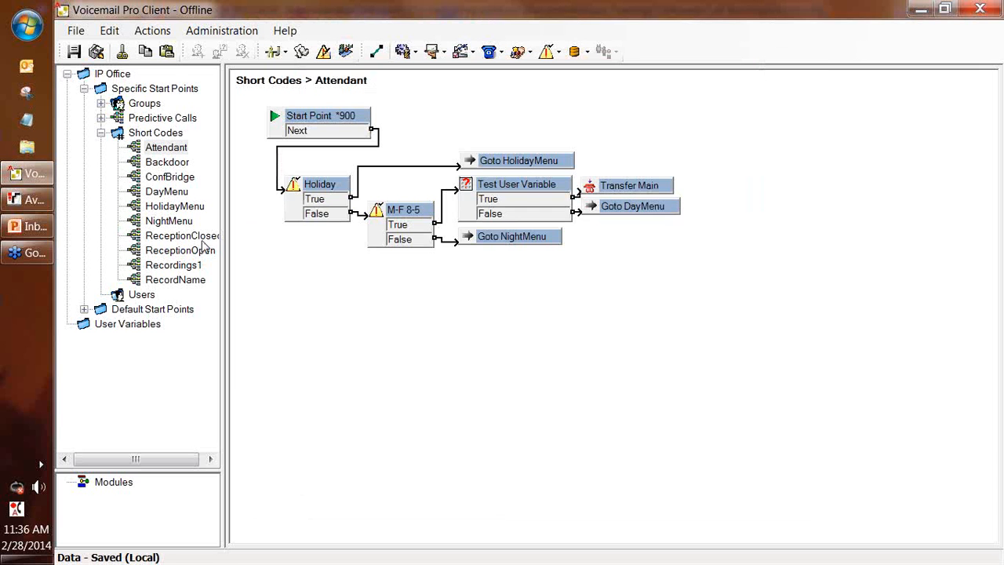
Step: Review the entry prompts and touch tones of the Menu action in the DayMenu flow, leaving its properties unchanged
left_click(161, 192)
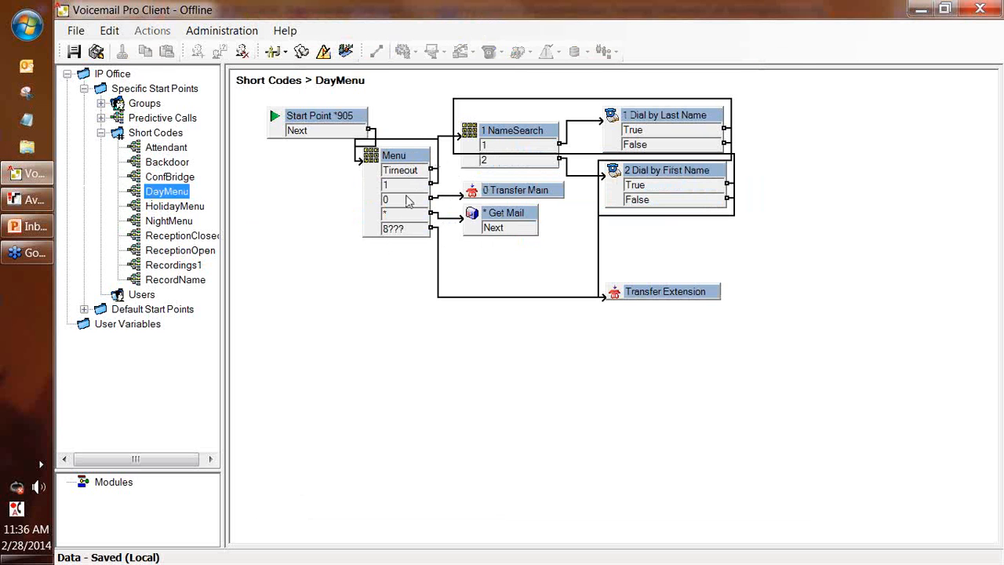
left_click(403, 162)
double_click(402, 171)
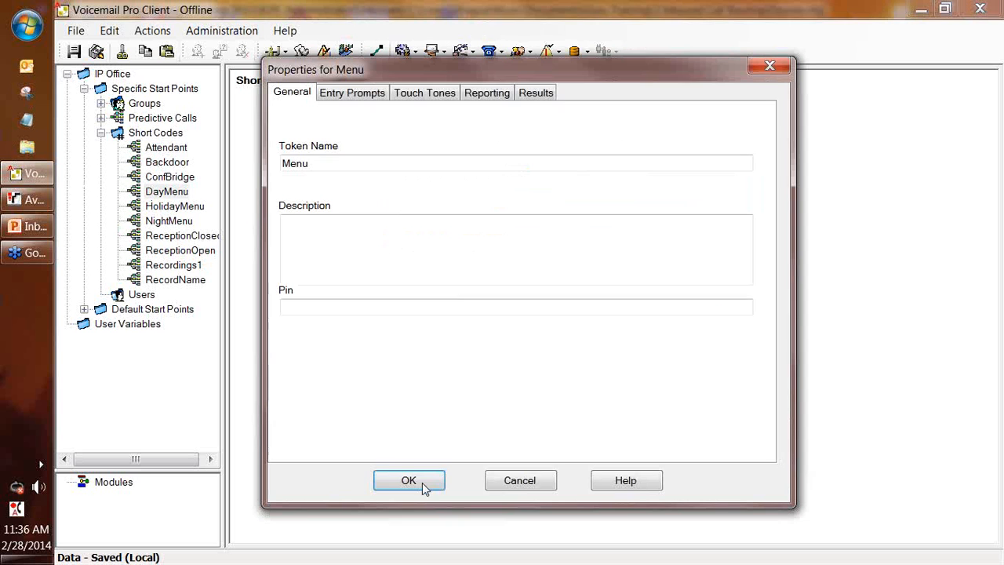
left_click(356, 97)
left_click(422, 101)
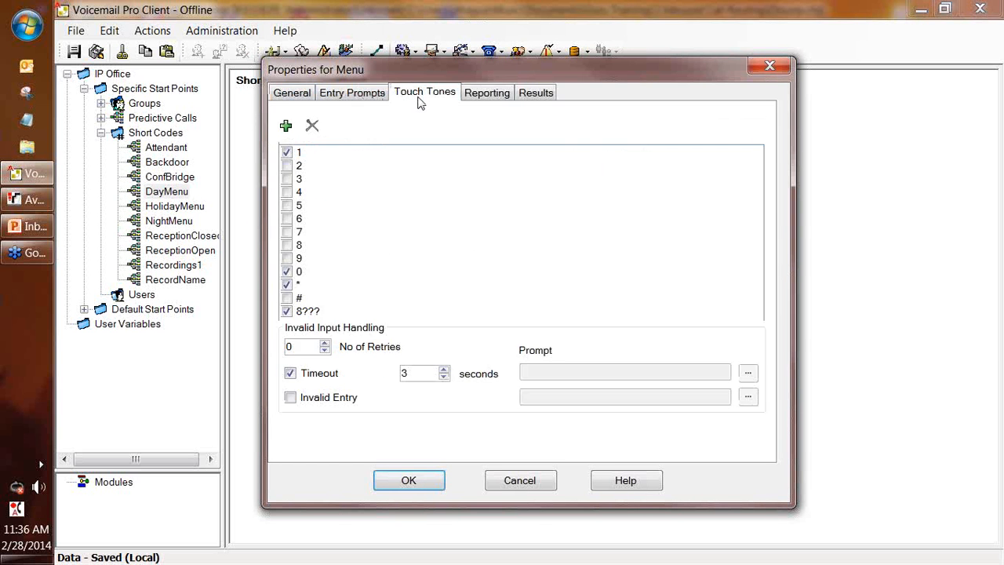
left_click(375, 101)
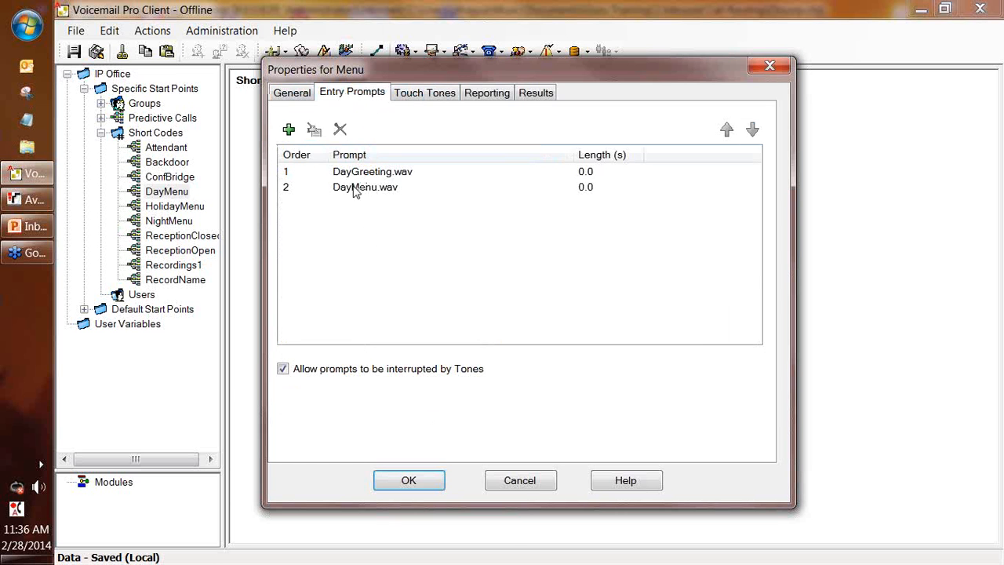
left_click(370, 171)
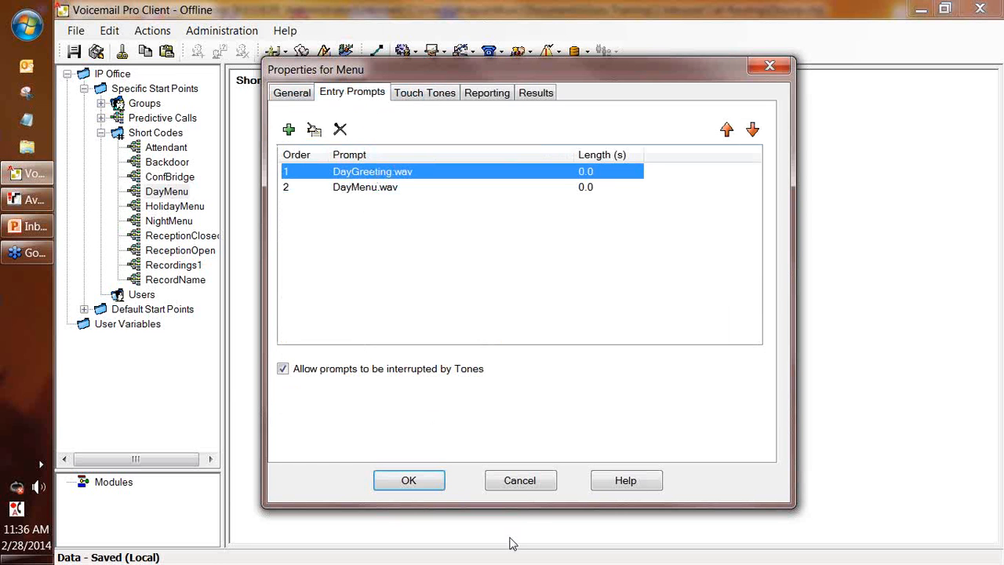
left_click(523, 483)
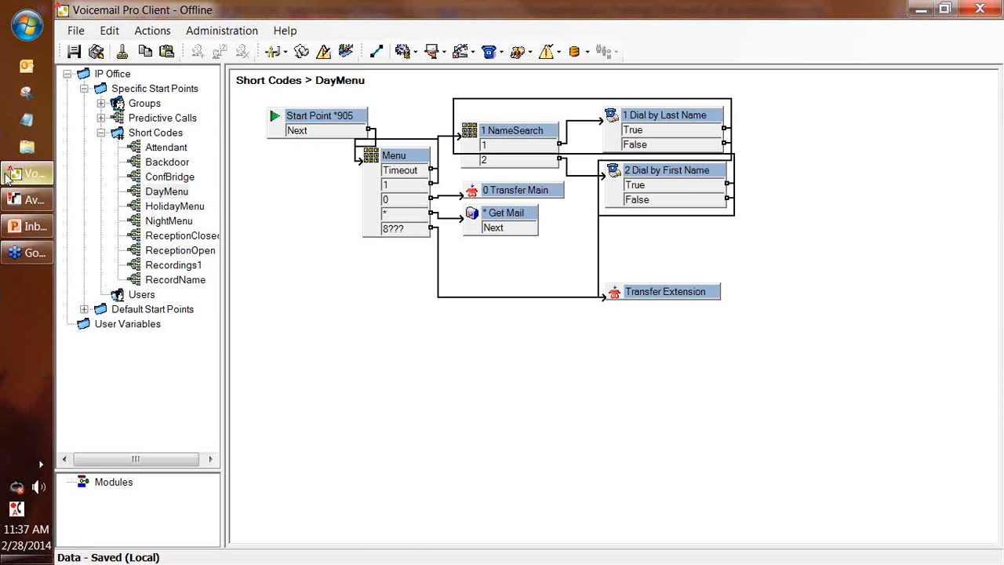
Step: Switch back to IP Office Manager and compare the channel groups of PRI line 1 with the line group ID of the route to extension 2005
left_click(11, 200)
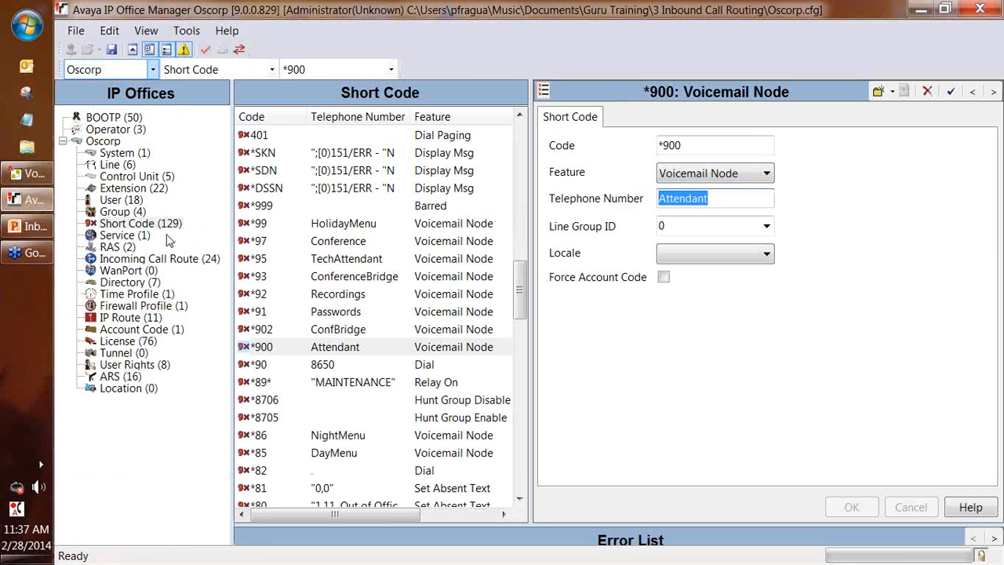
left_click(118, 164)
left_click(363, 135)
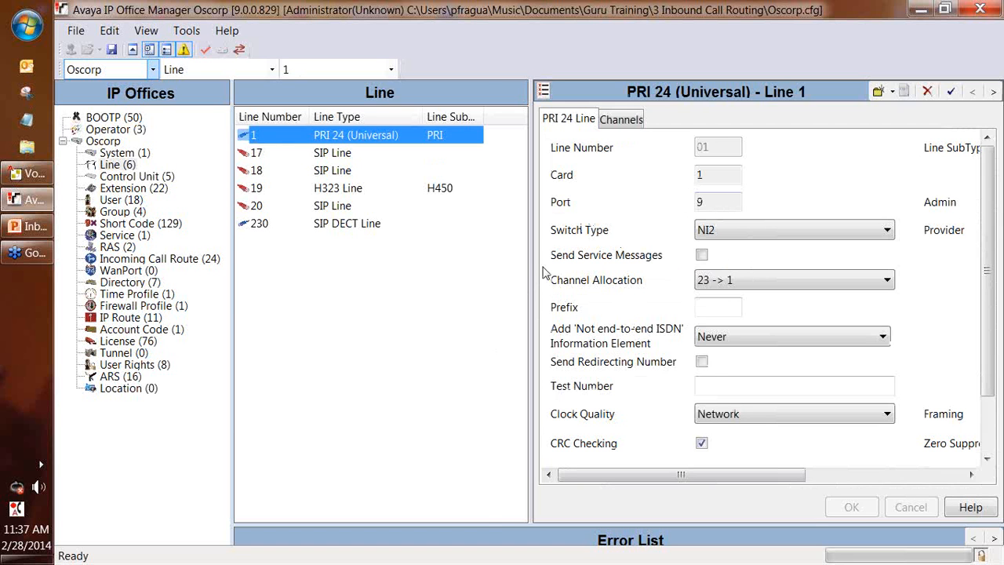
left_click_drag(531, 258, 487, 255)
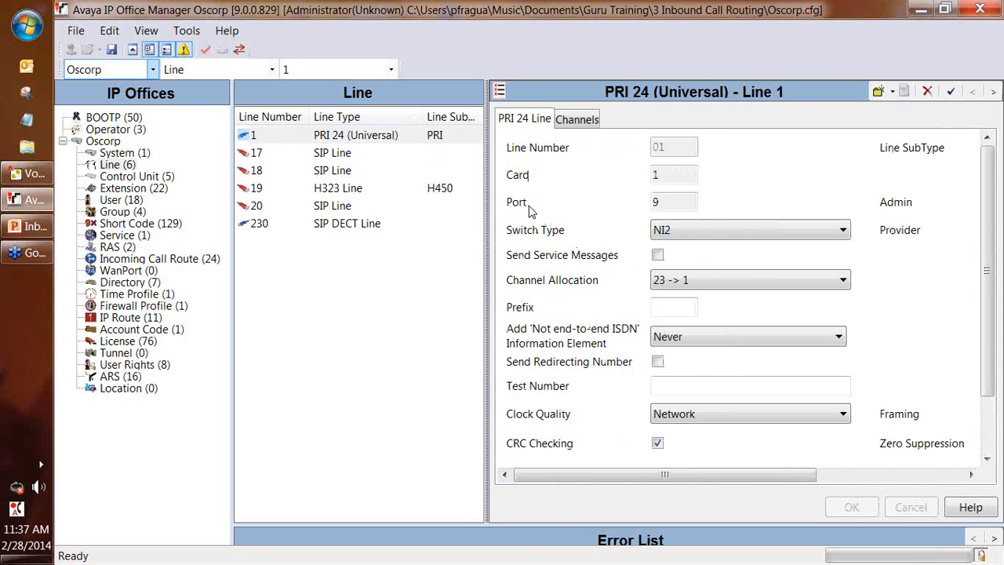
left_click(567, 119)
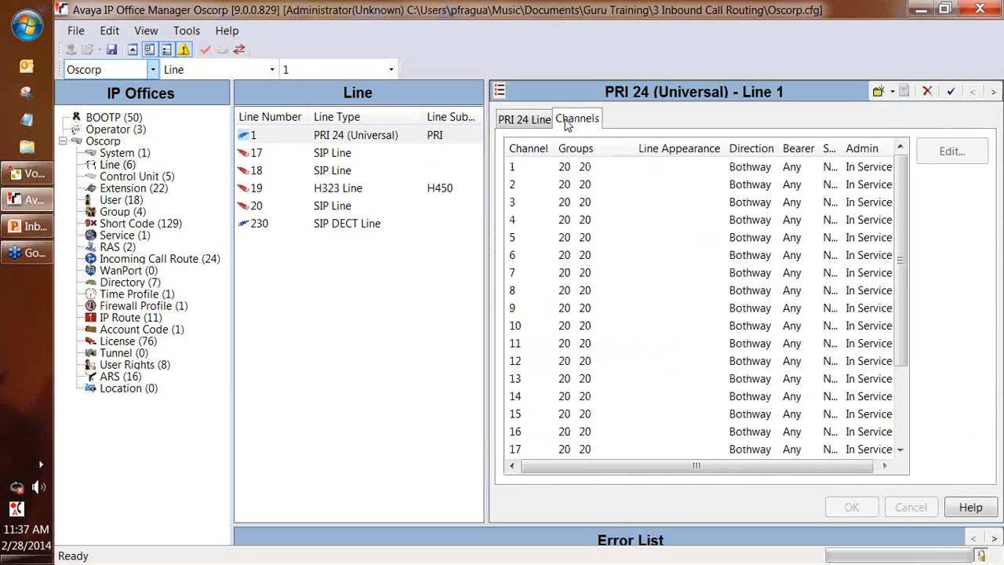
left_click(602, 173)
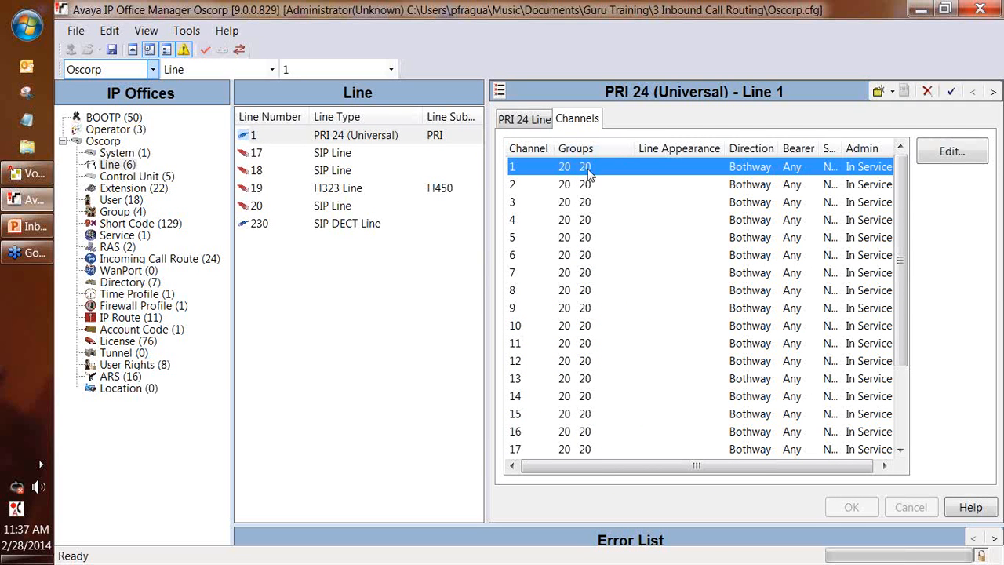
left_click(173, 261)
left_click(326, 258)
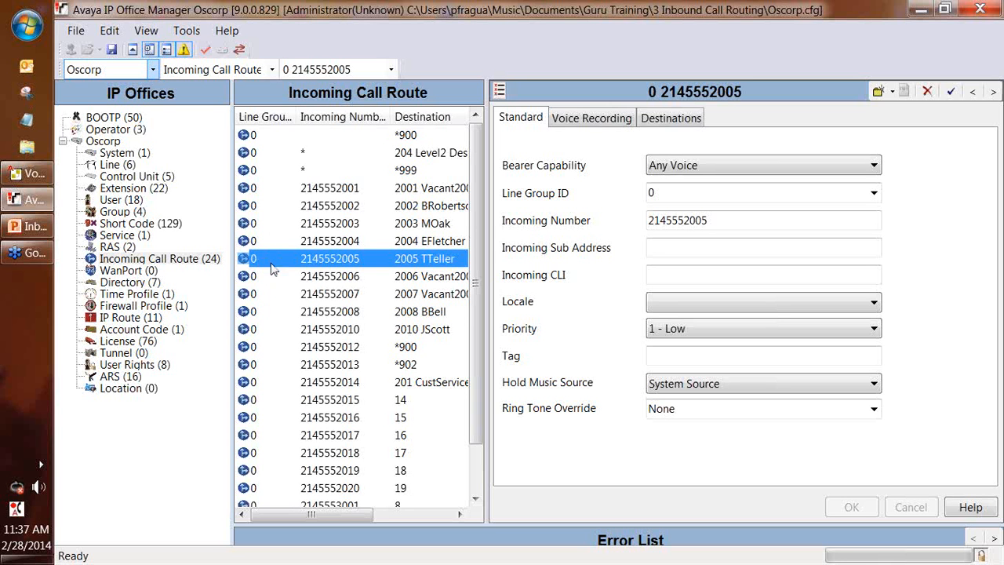
Step: Inspect the incoming and outgoing group settings of channel 1 on PRI line 1, and leave the channel unchanged
left_click(118, 165)
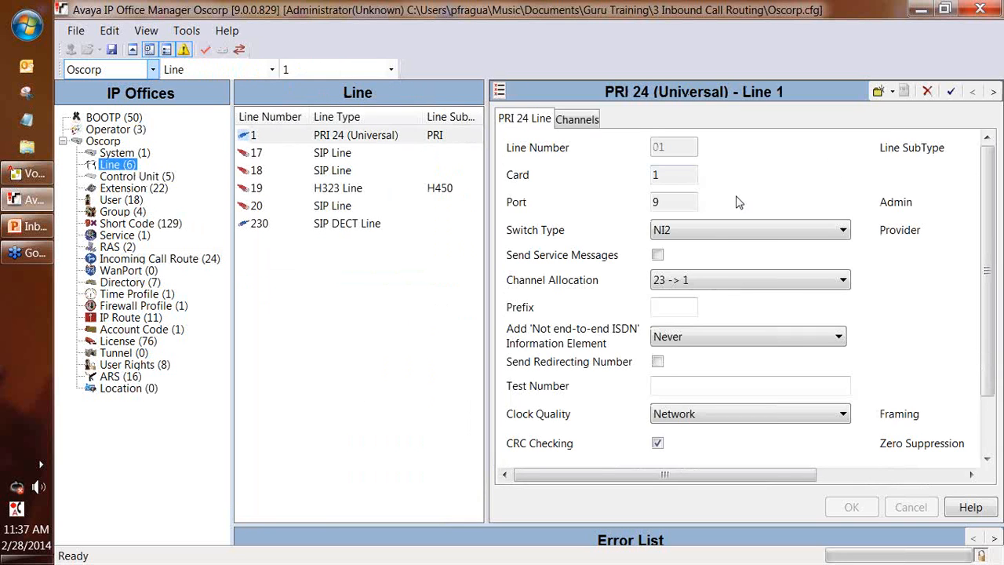
left_click(577, 130)
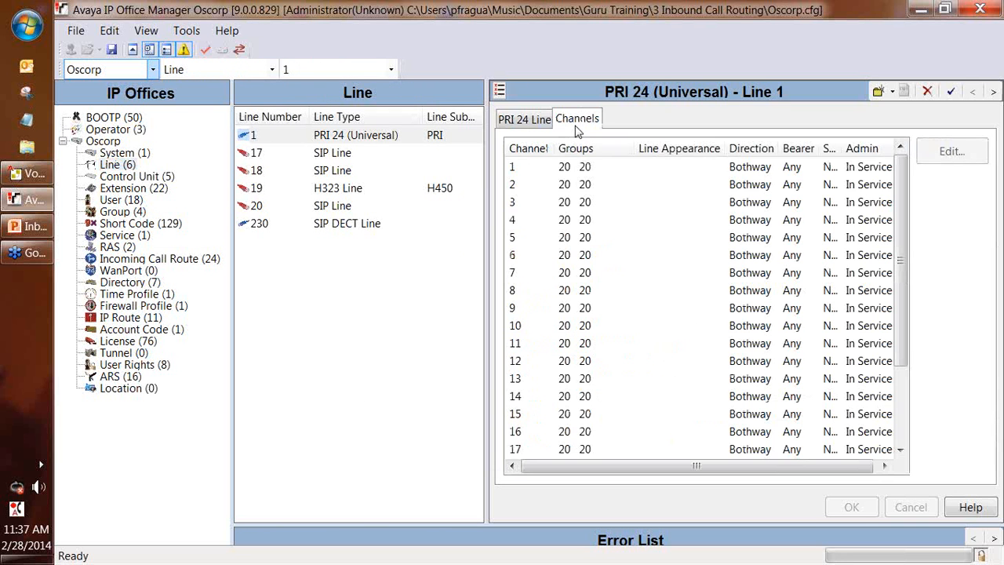
double_click(565, 167)
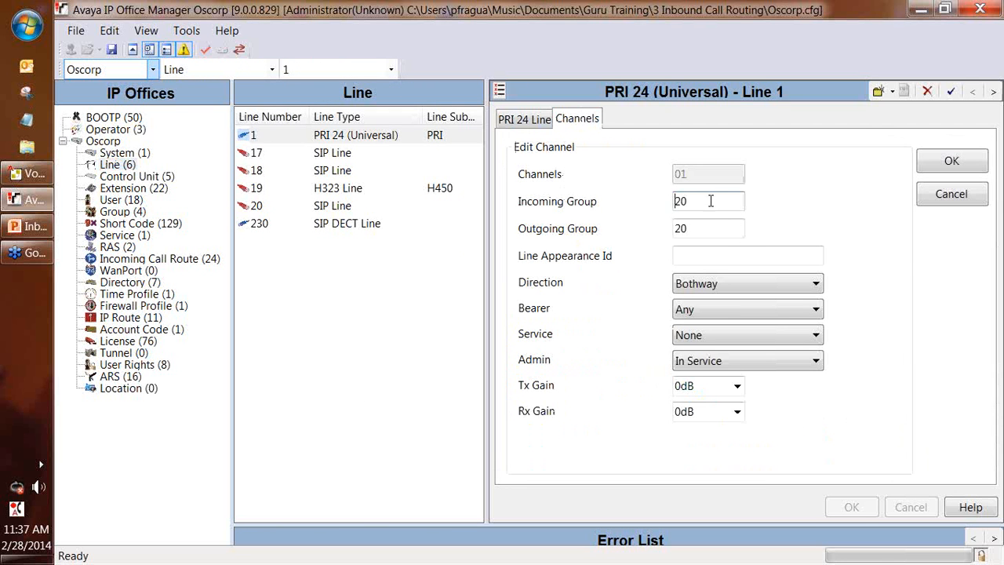
left_click(716, 227)
left_click(712, 201)
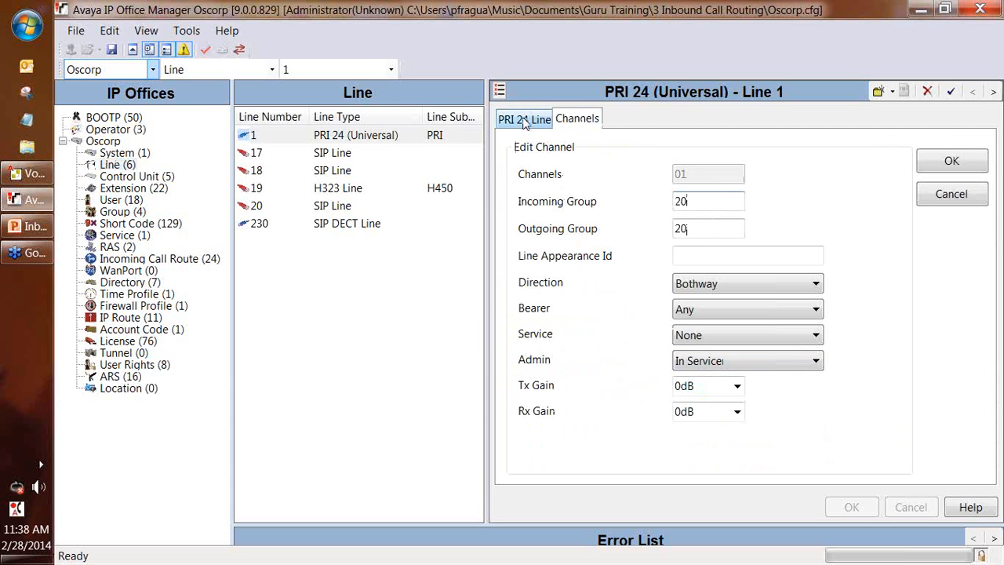
left_click(969, 197)
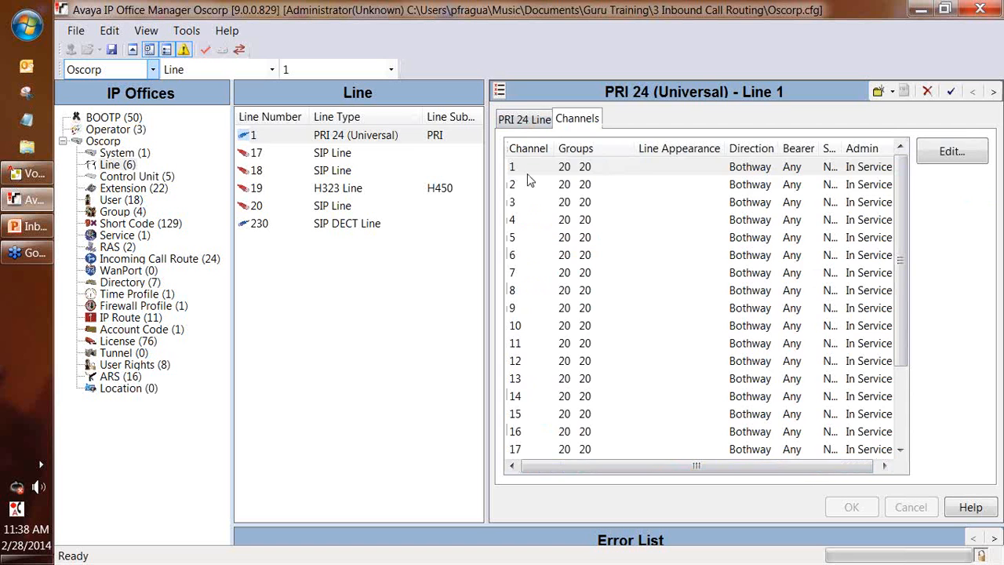
Step: Set the prefix of PRI line 1 to 9 and apply the change
left_click(523, 133)
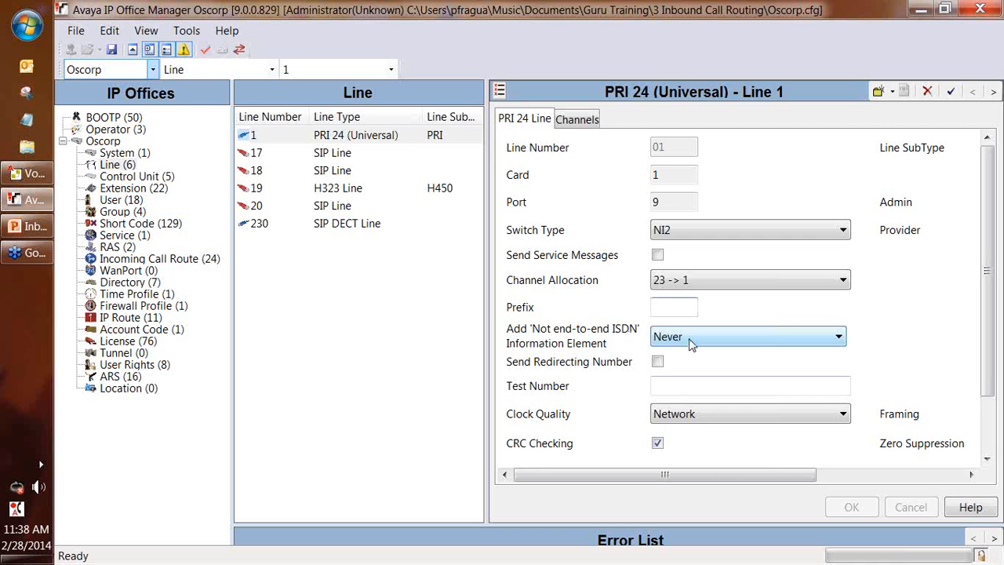
type("9")
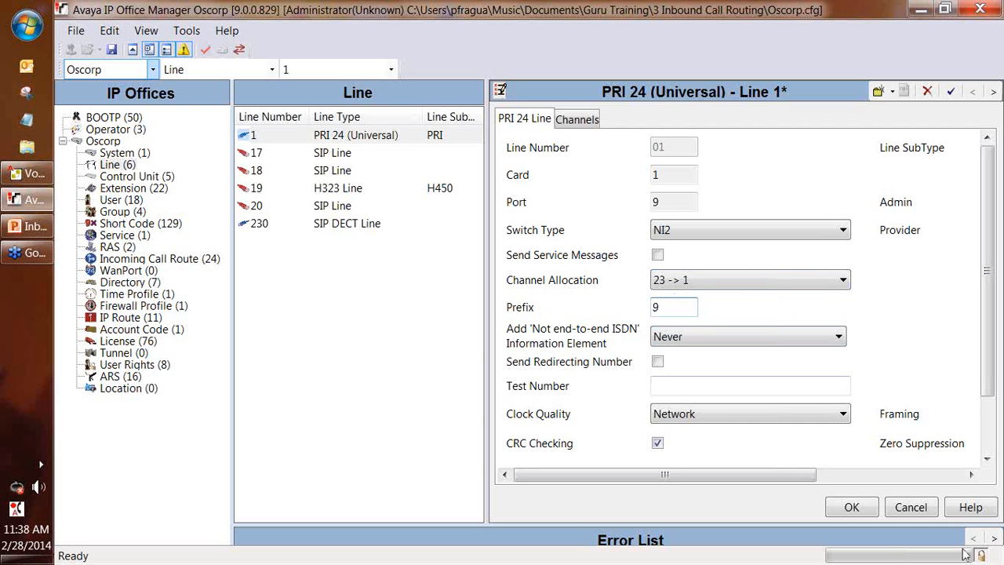
left_click(851, 508)
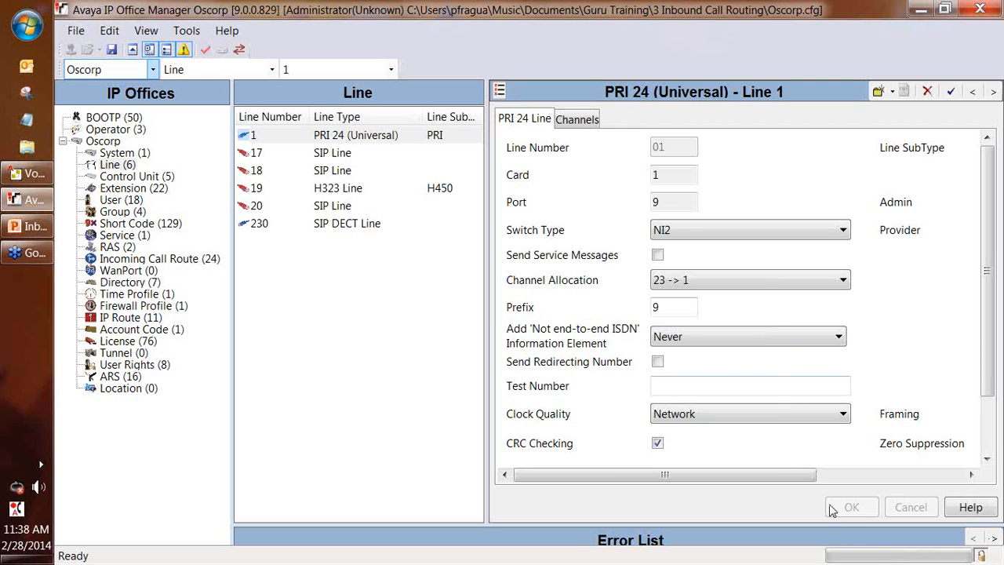
Step: Check the incoming routing digits and the prefix of PRI line 1, leaving the settings unchanged
left_click(989, 427)
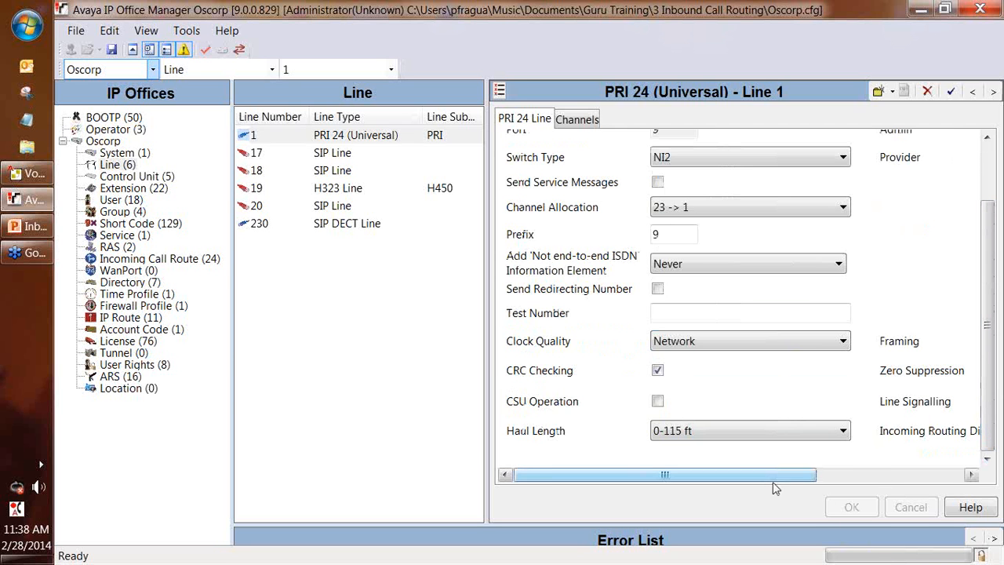
left_click_drag(770, 475, 856, 480)
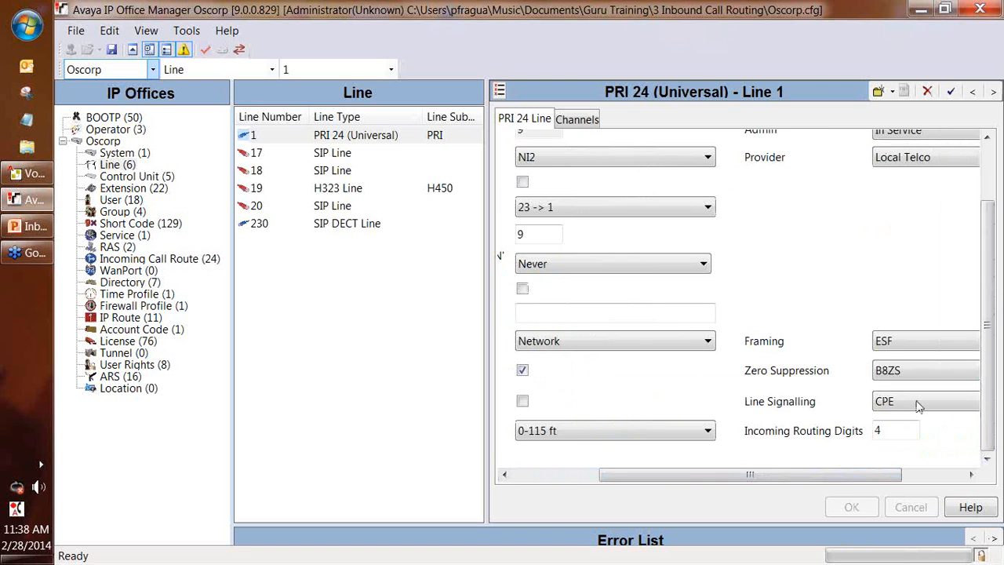
left_click(989, 165)
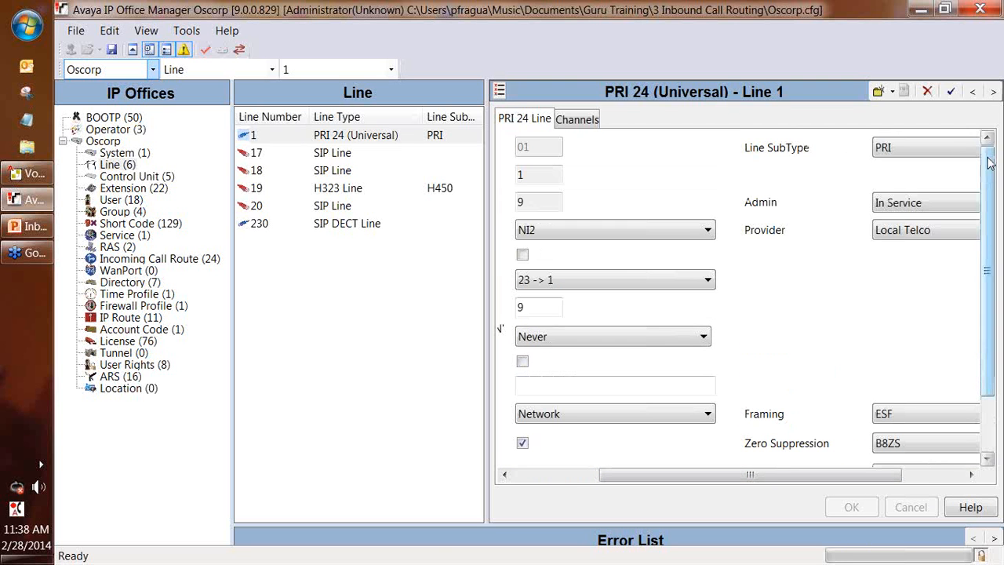
left_click(549, 475)
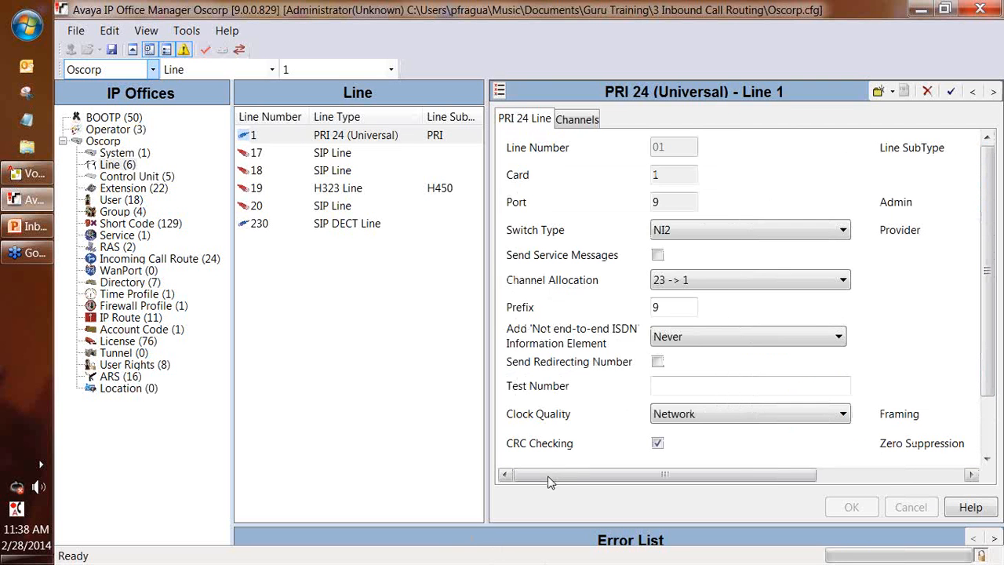
double_click(669, 309)
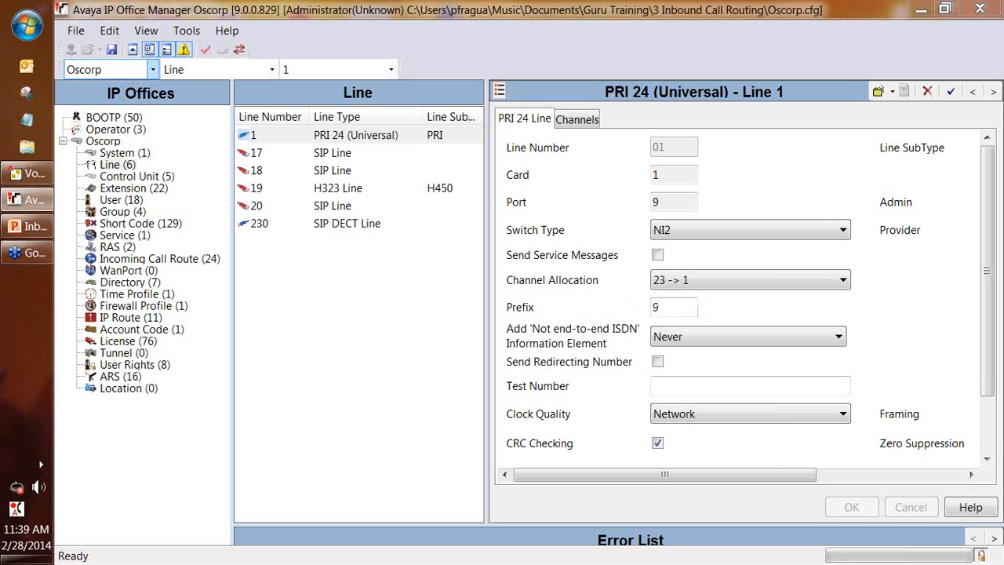
left_click(367, 359)
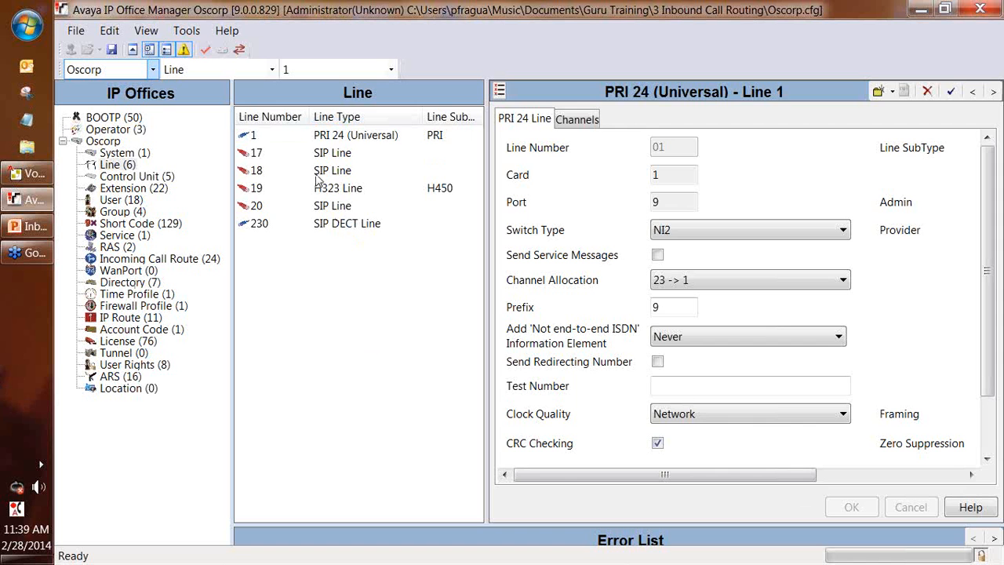
Step: Compare the incoming and outgoing groups of URI channel 1 on SIP line 17 with the incoming call routes, without saving the line record
left_click(342, 156)
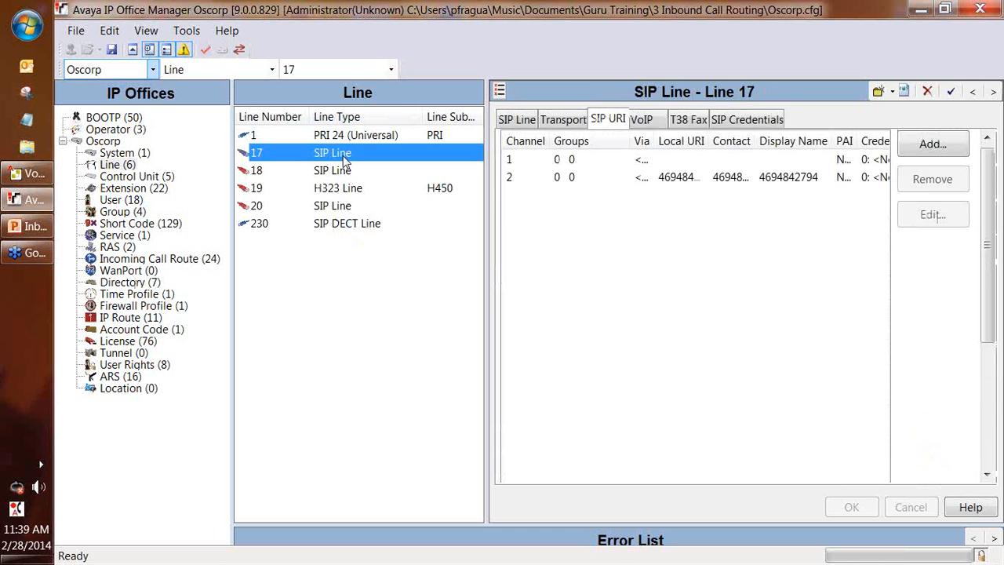
double_click(632, 160)
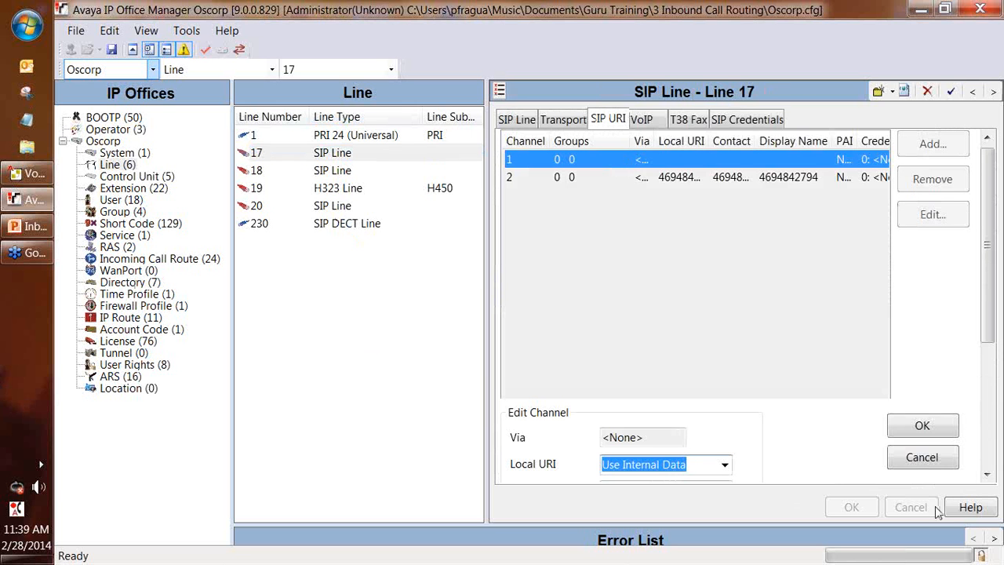
left_click_drag(981, 345, 998, 417)
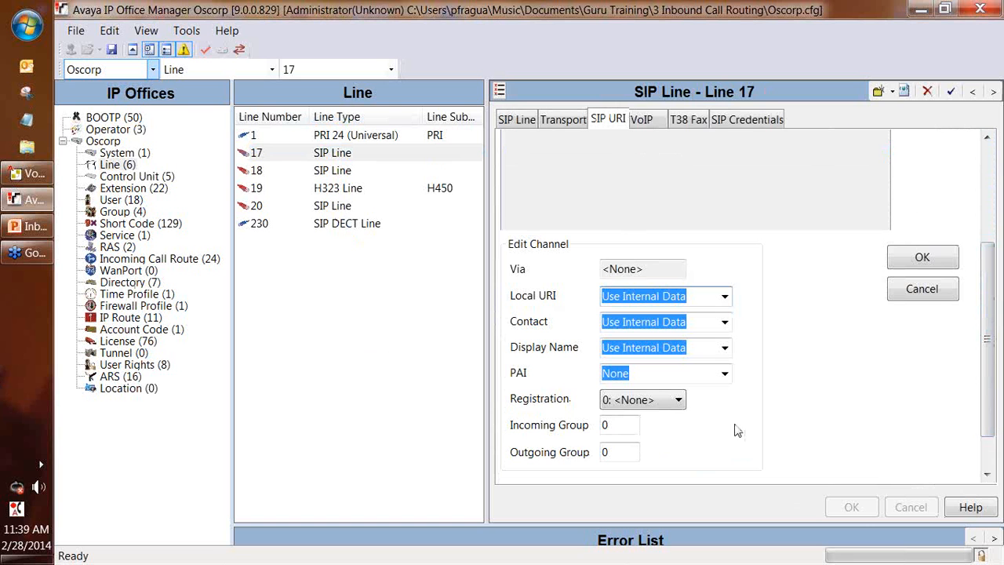
left_click(631, 424)
double_click(610, 453)
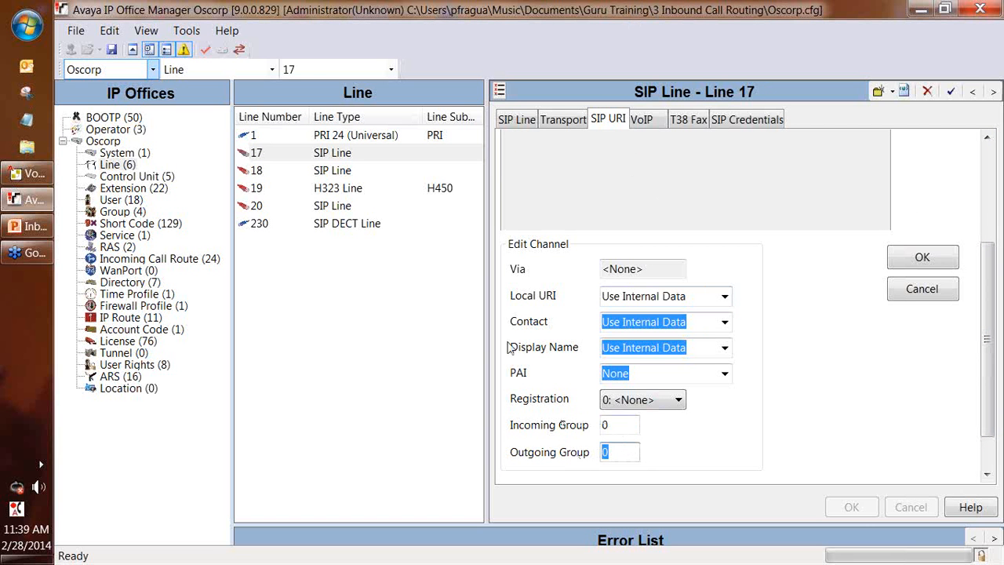
left_click(205, 259)
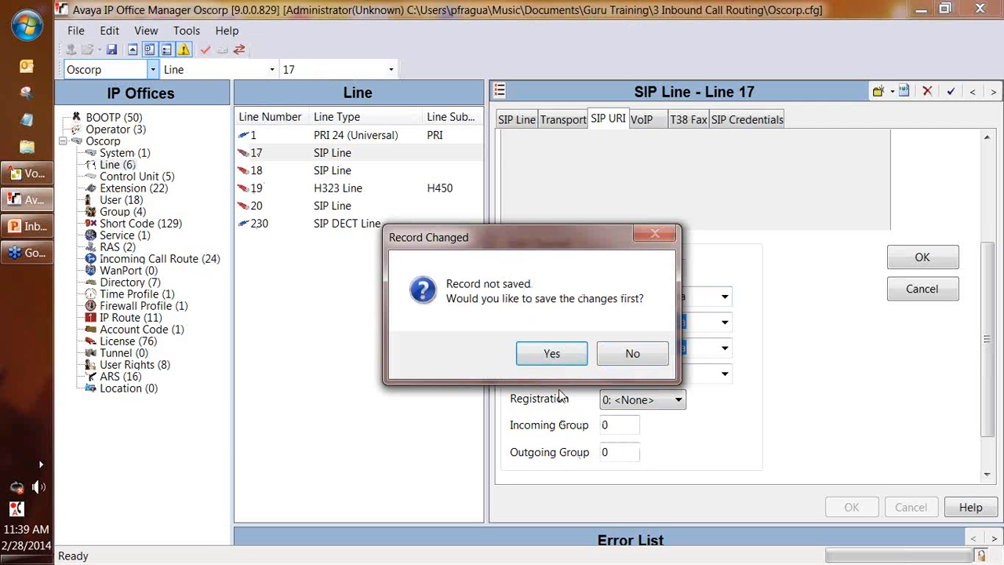
left_click(620, 362)
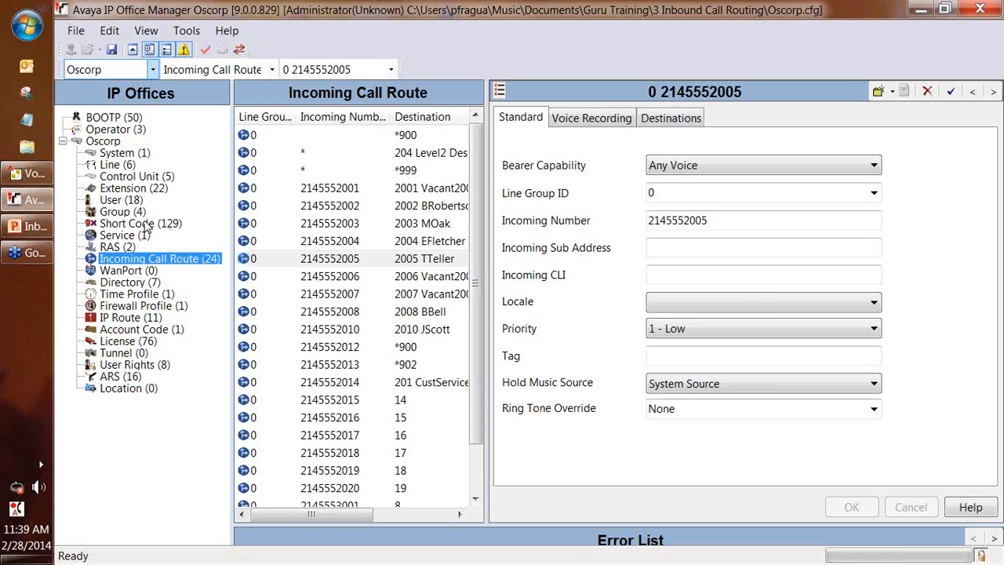
Step: Return to SIP line 17 and review its general, transport and SIP URI settings, selecting URI channel 1
left_click(116, 165)
left_click(261, 155)
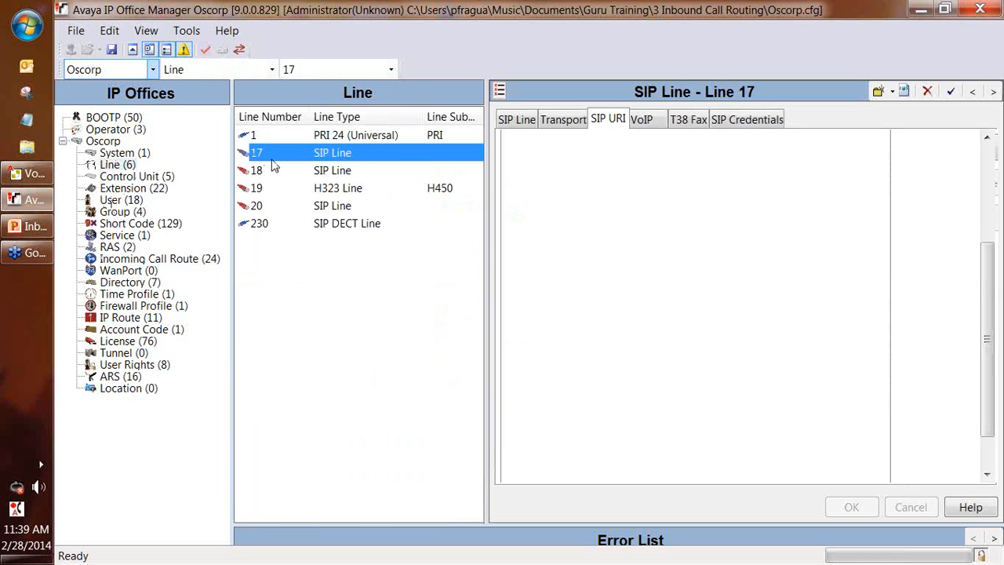
left_click(570, 121)
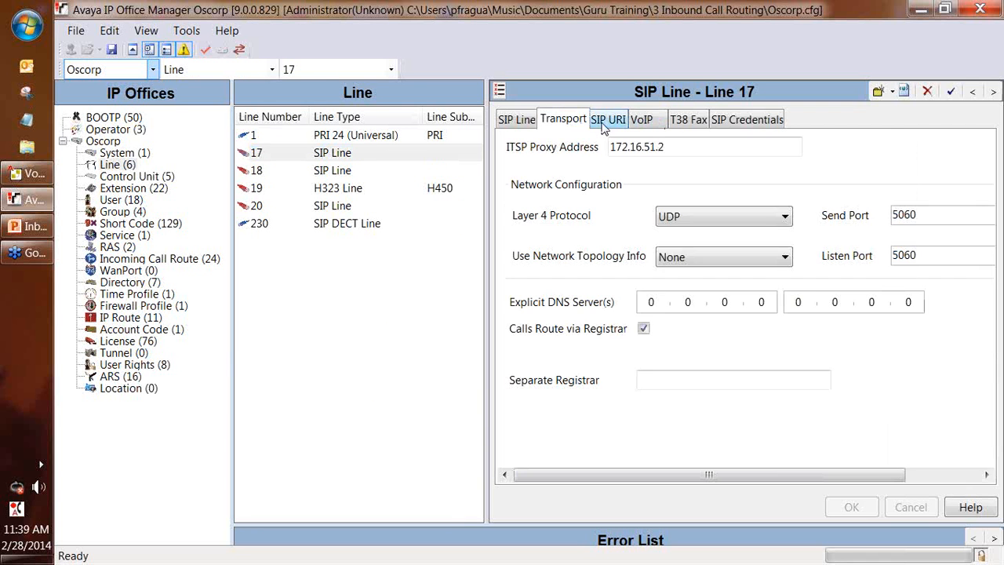
left_click(601, 126)
left_click(580, 126)
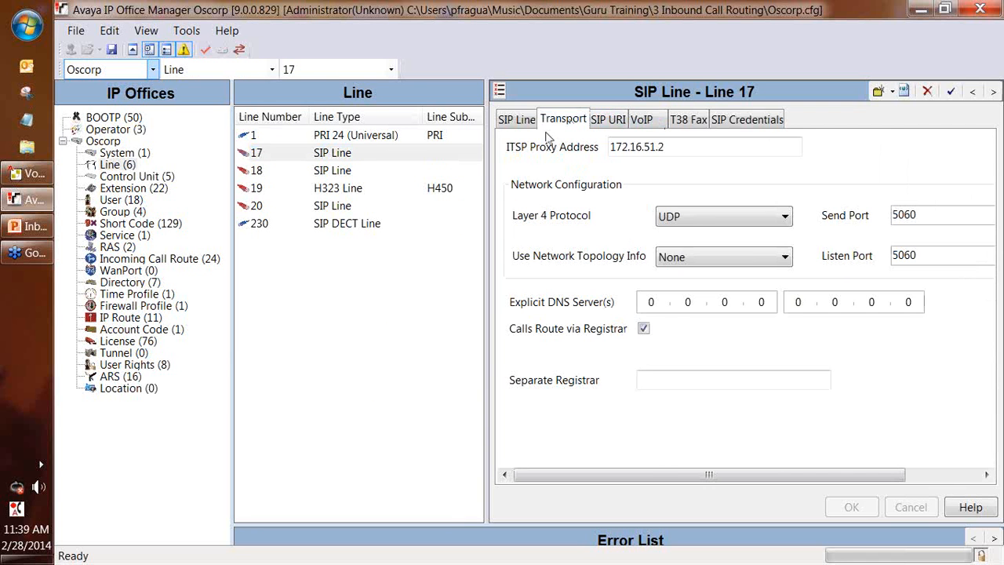
left_click(521, 119)
left_click(561, 120)
left_click(606, 119)
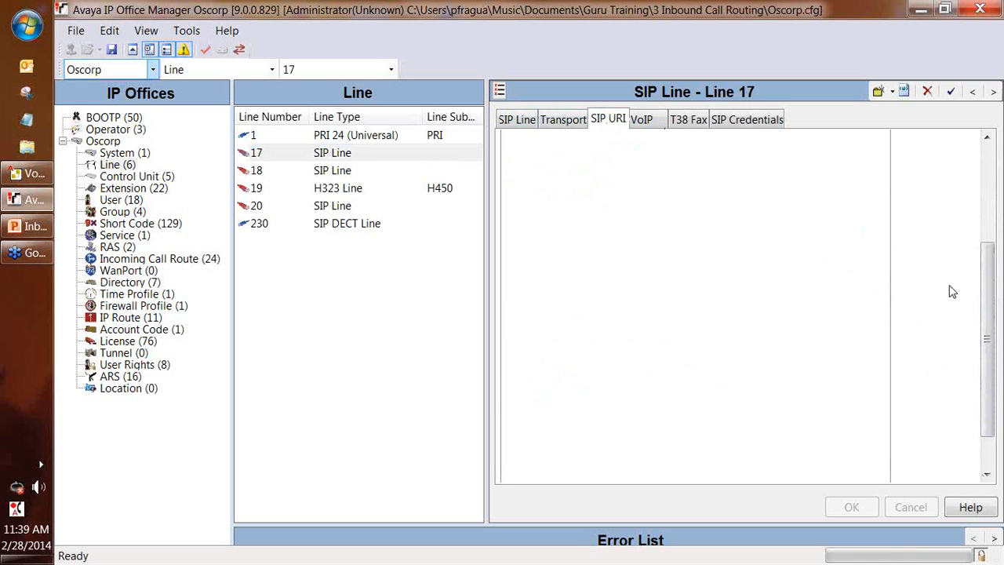
left_click(560, 161)
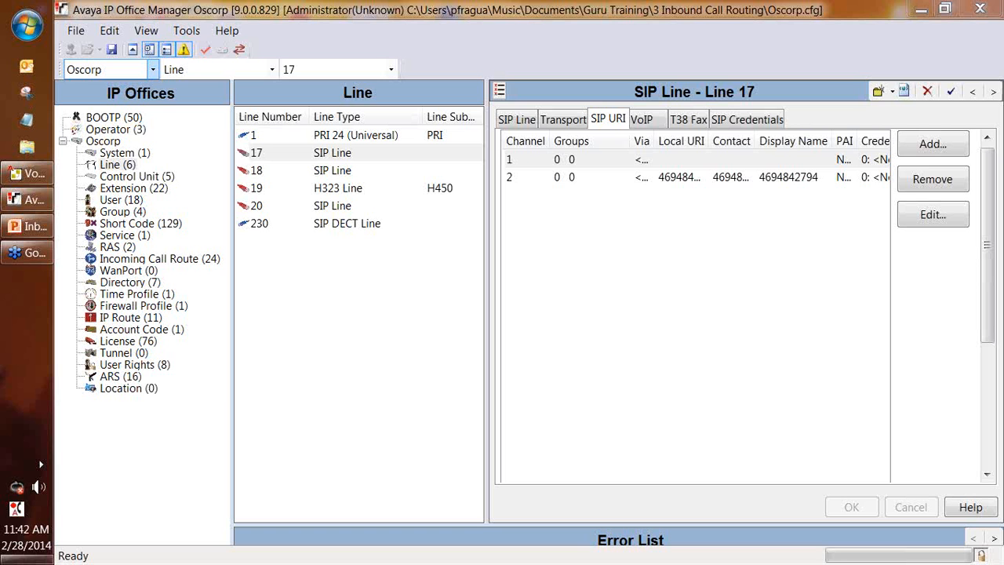
left_click(423, 374)
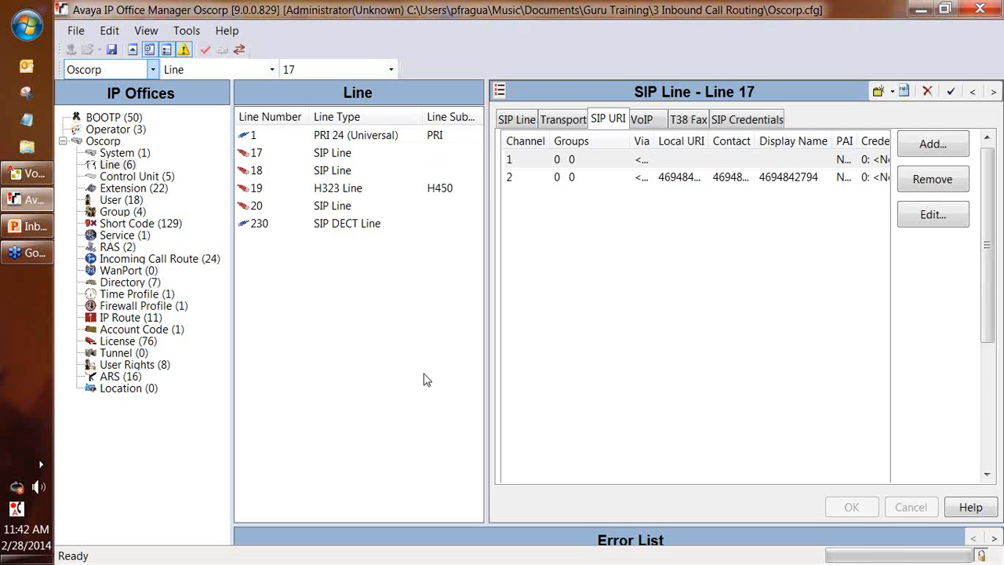